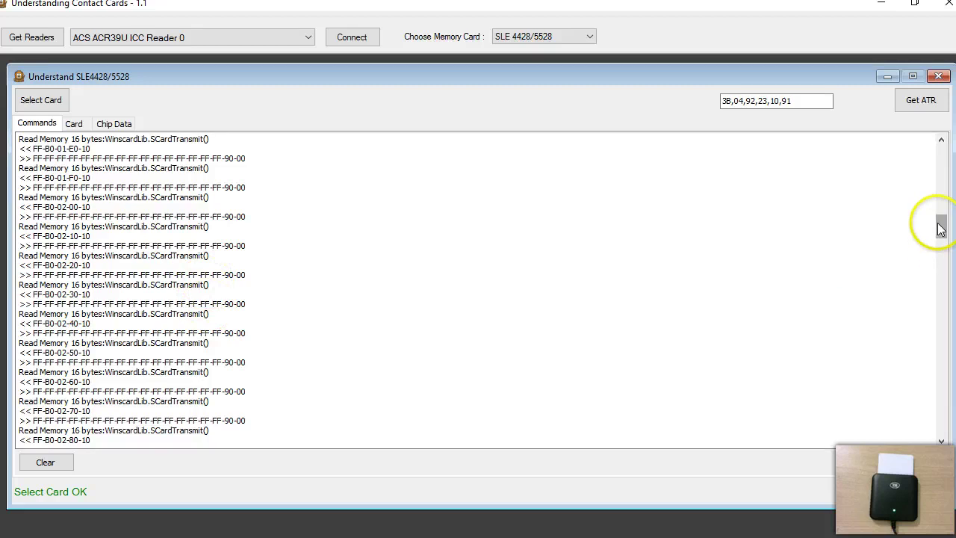
Examine the logged Read Memory and Read Protection commands and clear the command log.
left_click(118, 406)
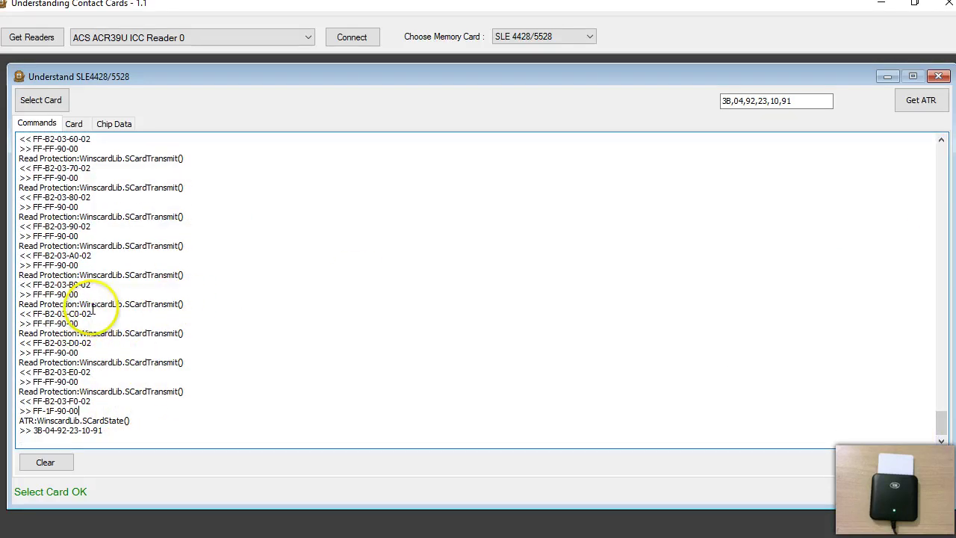
scroll(179, 336, "up", 20)
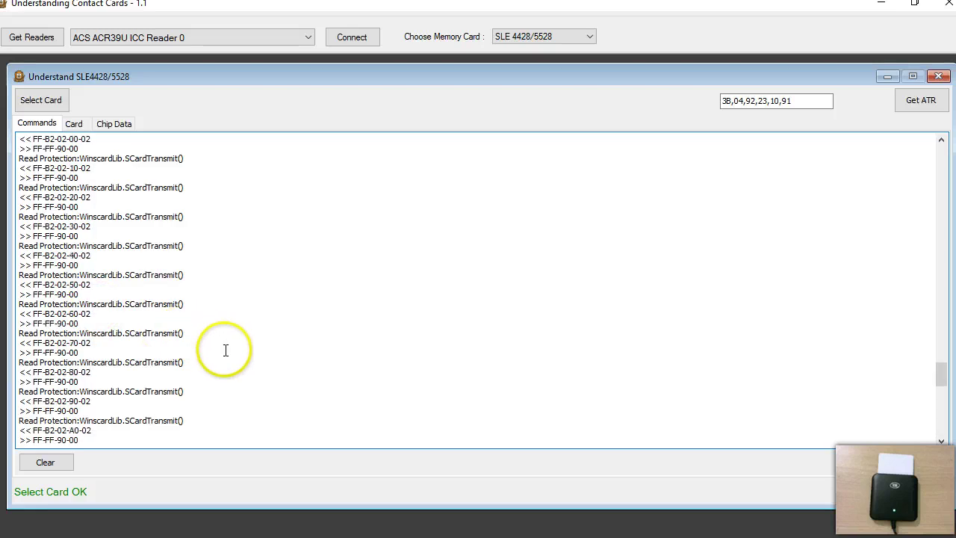
scroll(228, 354, "up", 20)
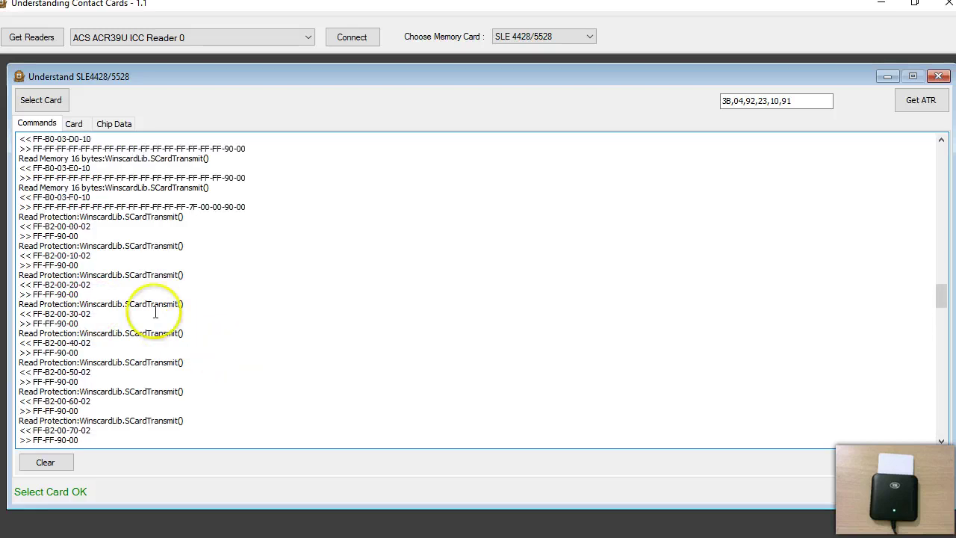
left_click_drag(24, 216, 56, 216)
left_click(31, 227)
scroll(133, 342, "down", 10)
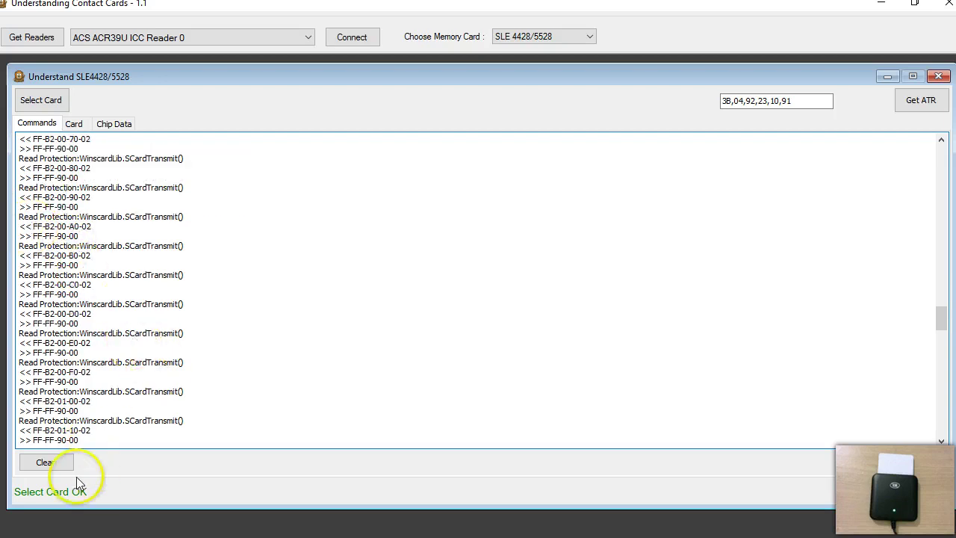
left_click(54, 463)
Enter the ASCII text "SLE5528 is 1KB" in memory row 0032 and show the card data in ASCII.
left_click(75, 124)
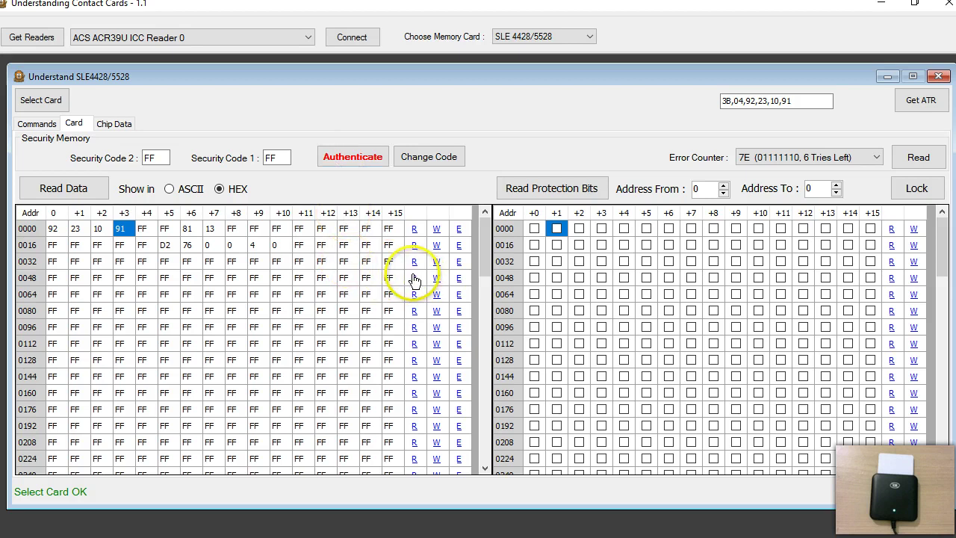
left_click(458, 263)
key("ctrl+a")
type("S")
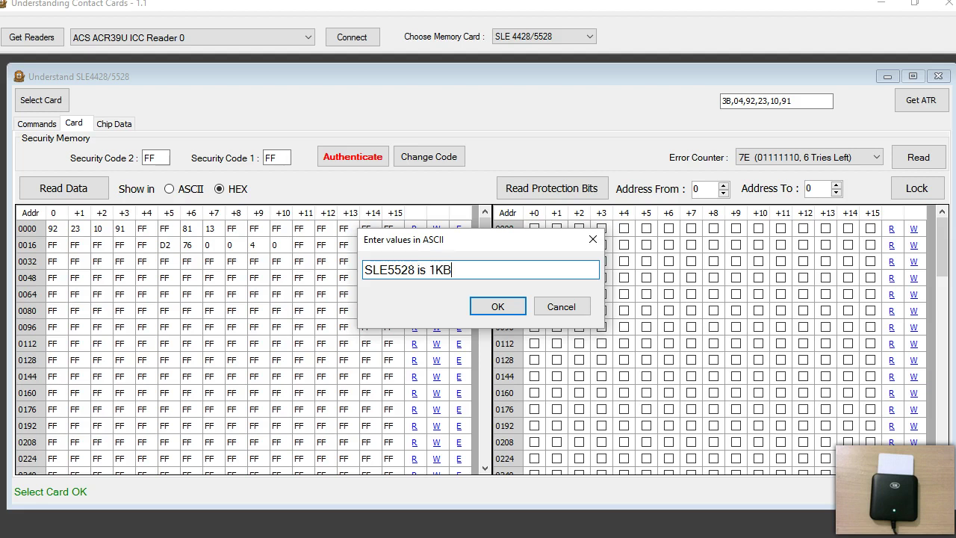
left_click(475, 306)
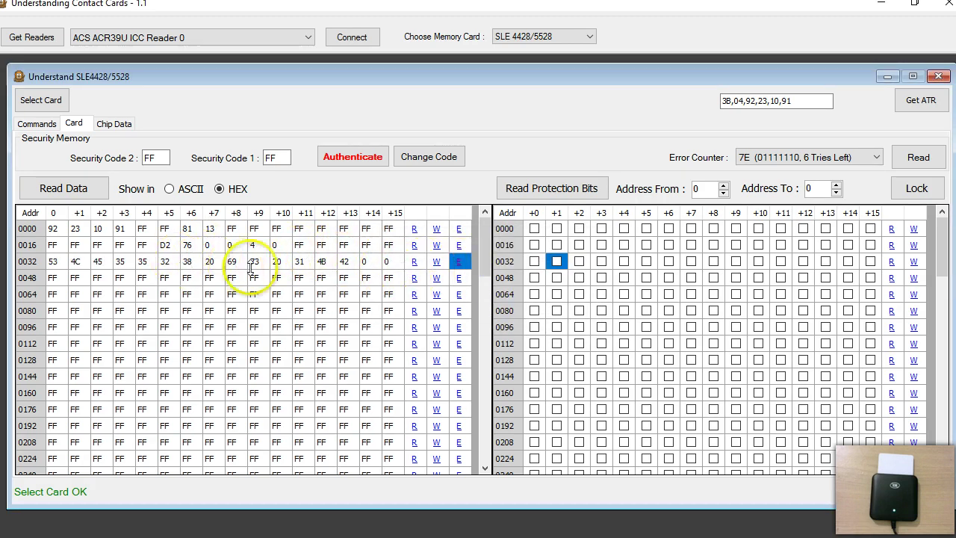
left_click(170, 189)
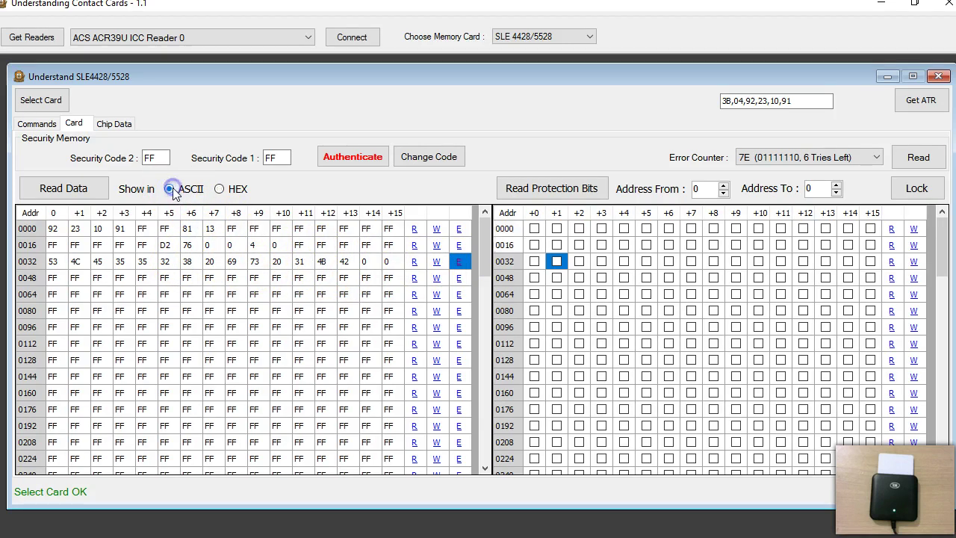
left_click(94, 268)
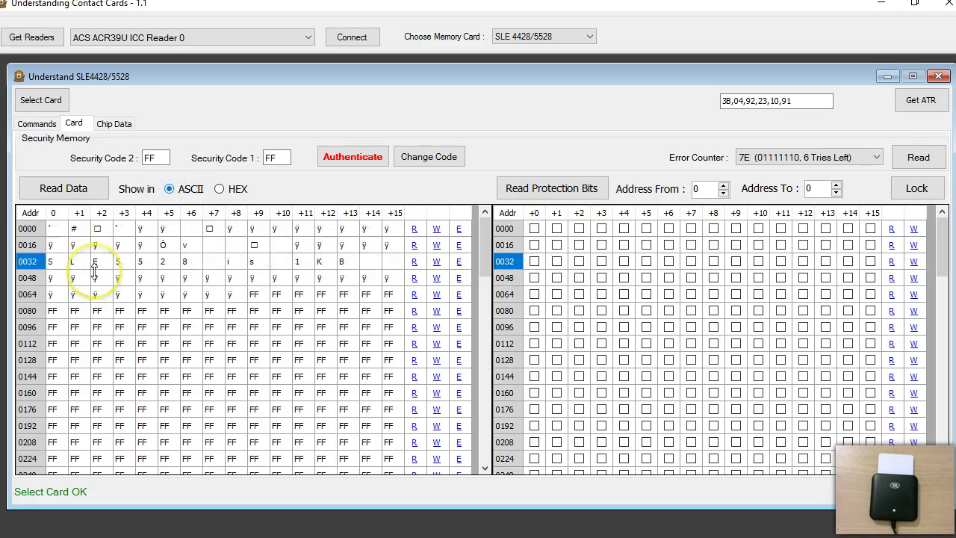
Try to write row 0032 to the card, and authenticate with the prefilled security codes.
left_click(438, 266)
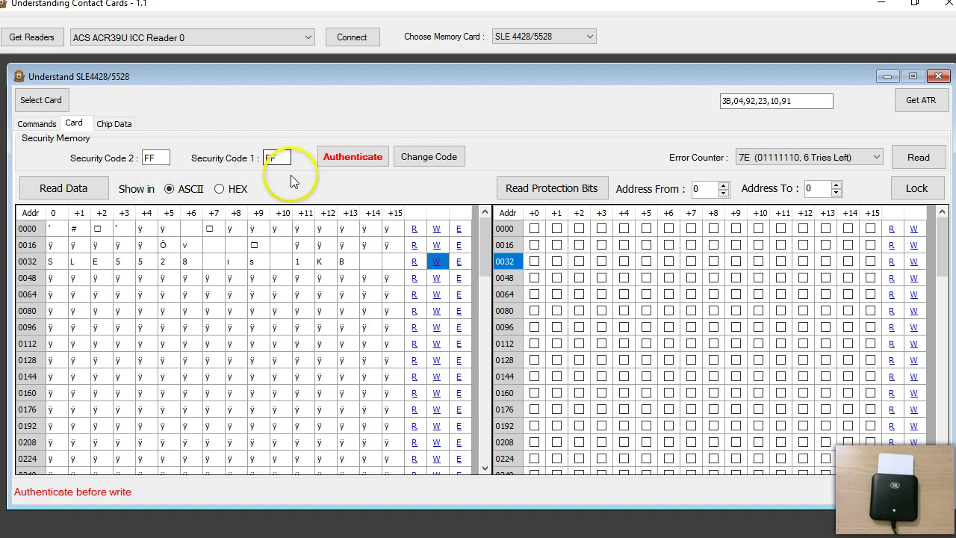
left_click(337, 162)
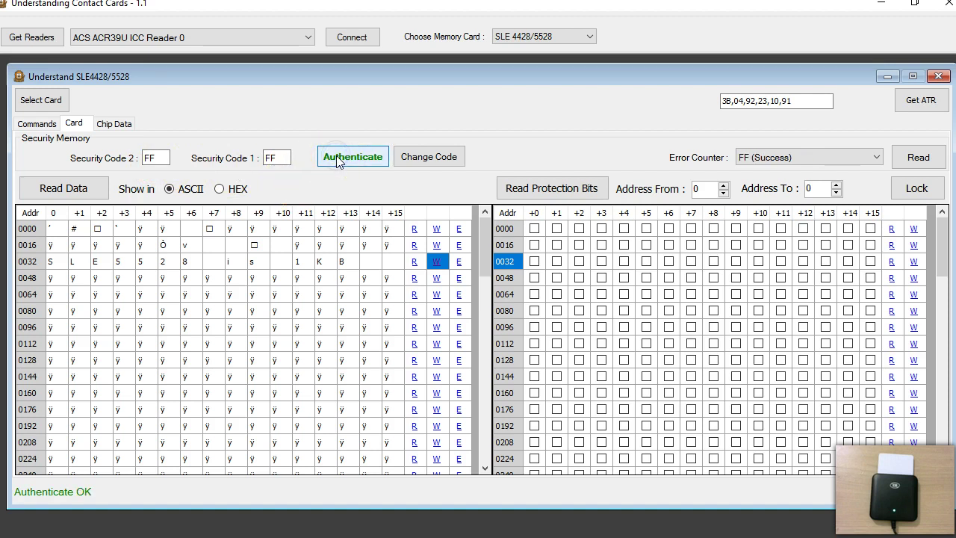
Examine the Present PSC command and its response in the command log.
left_click(43, 125)
left_click(57, 169)
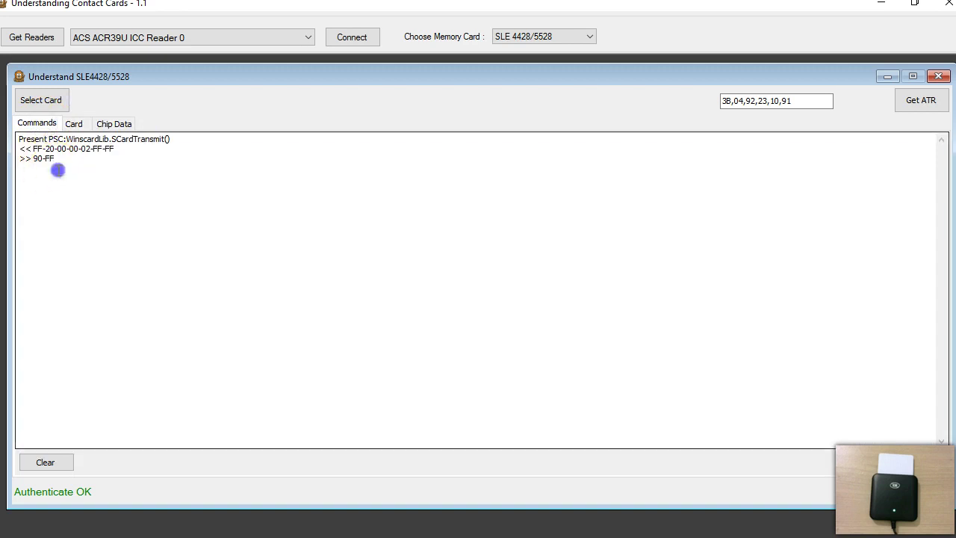
left_click_drag(33, 149, 98, 148)
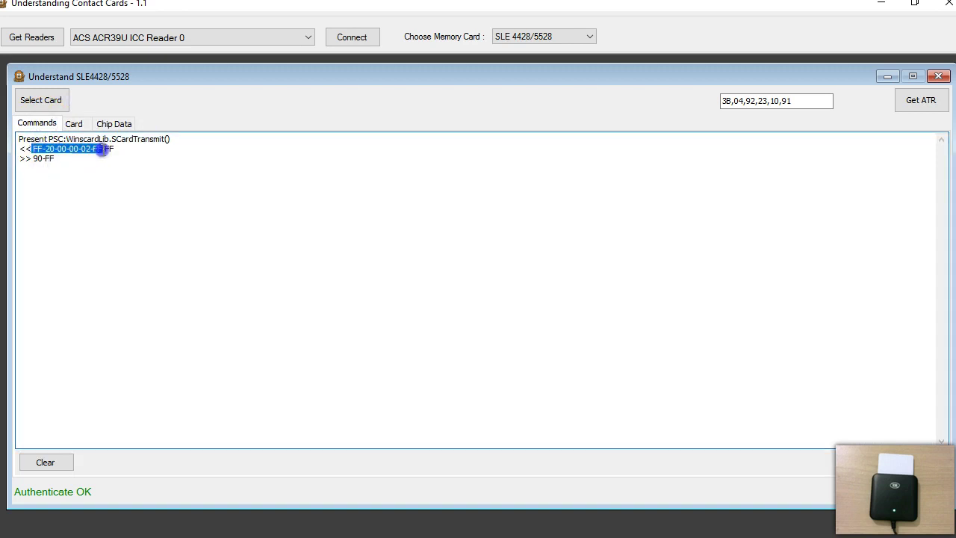
left_click(88, 165)
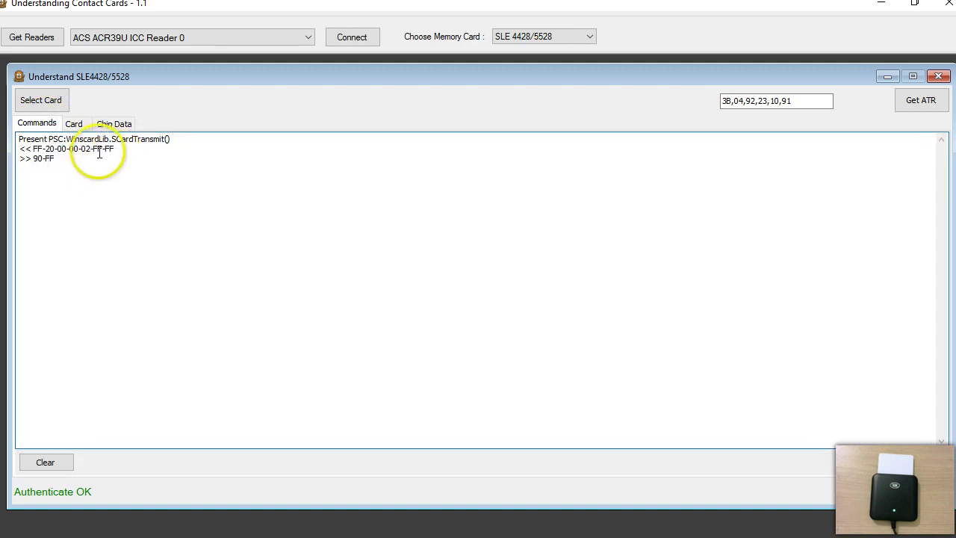
left_click_drag(93, 148, 117, 149)
left_click(102, 162)
left_click(90, 161)
left_click_drag(32, 158, 48, 159)
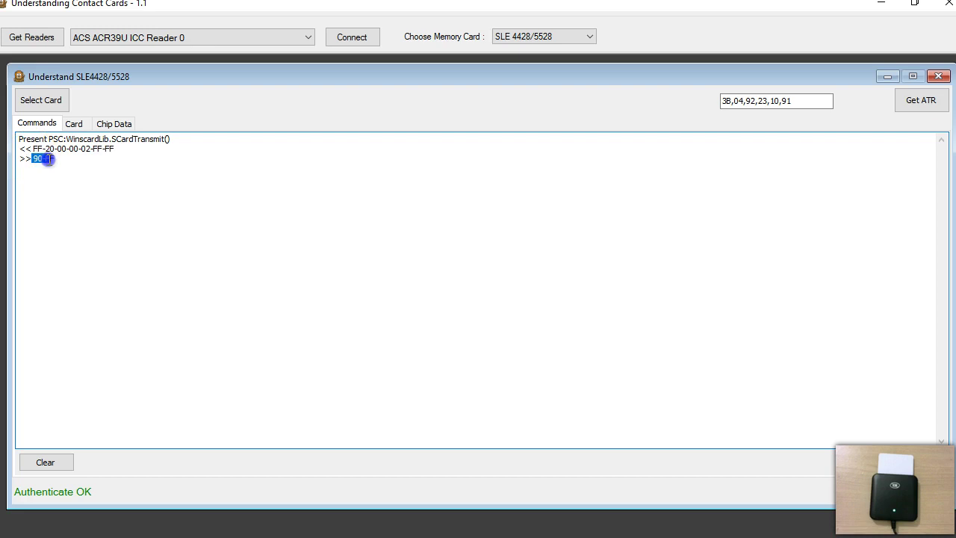
left_click(34, 158)
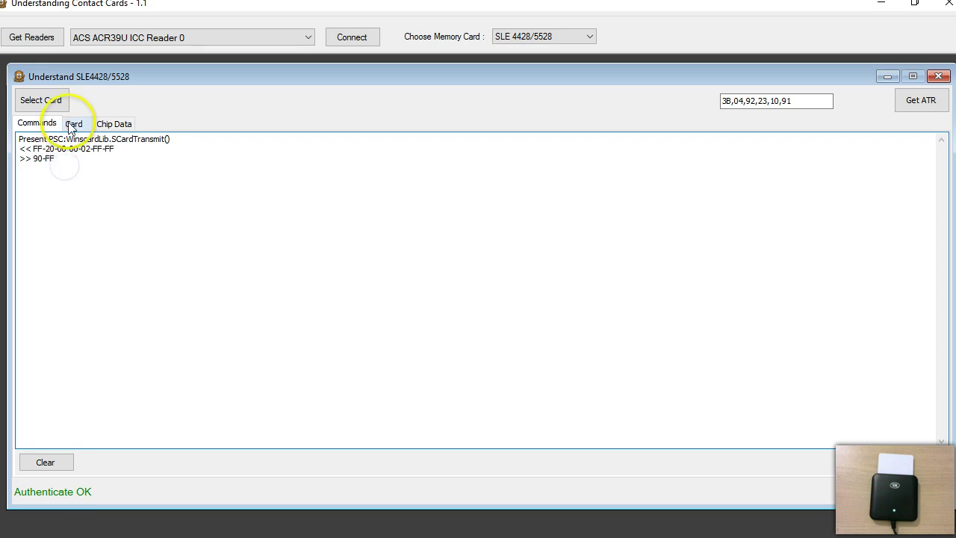
left_click(59, 163)
left_click(65, 165)
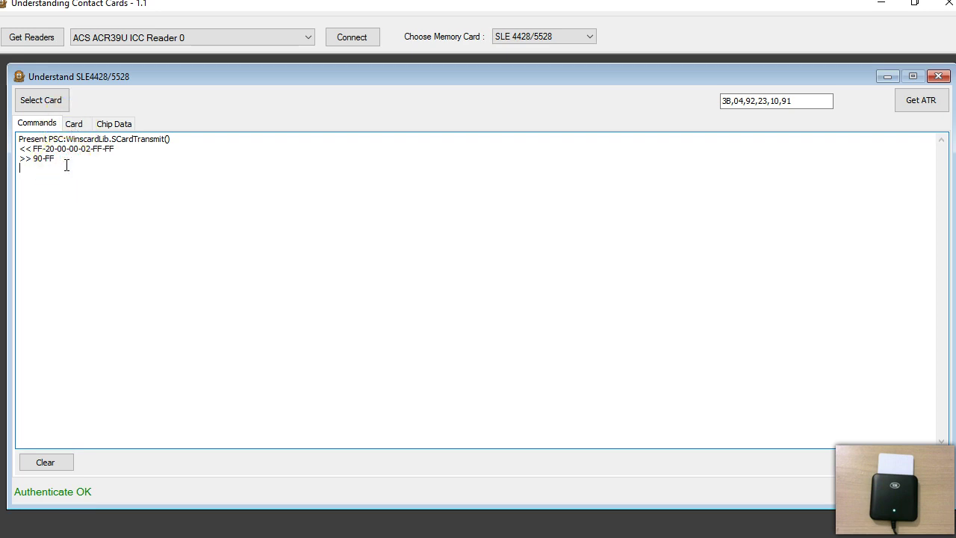
left_click(45, 157)
Write the edited memory row 0032 to the card.
left_click(76, 125)
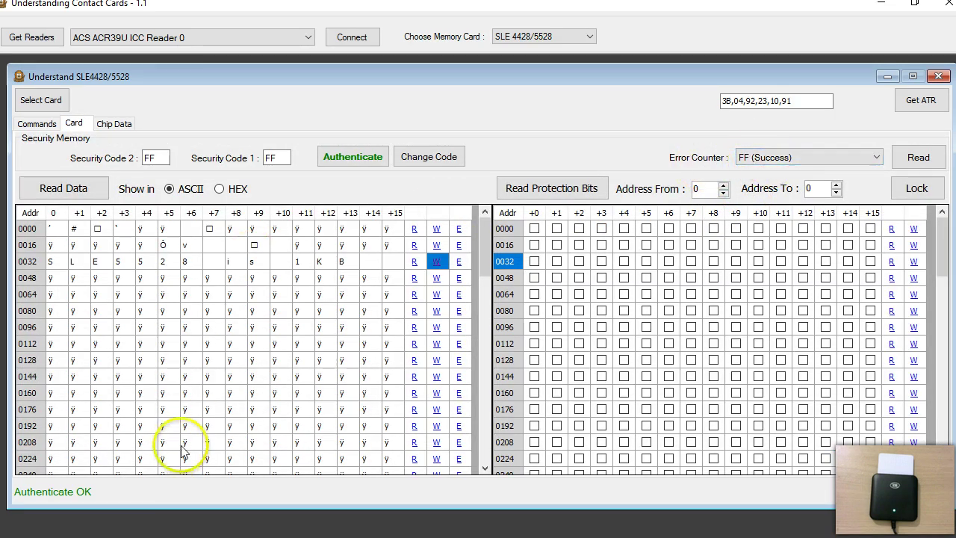
left_click(348, 157)
left_click(436, 263)
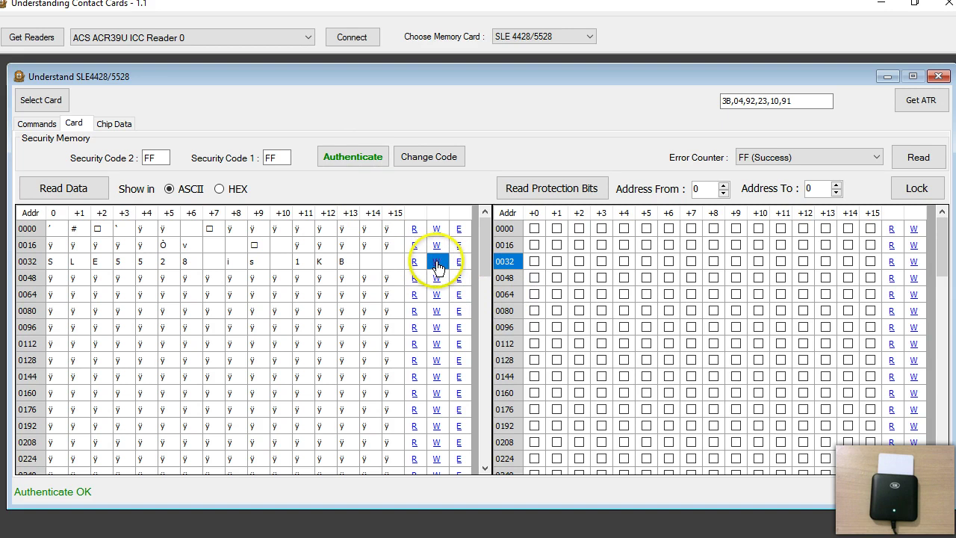
left_click(438, 263)
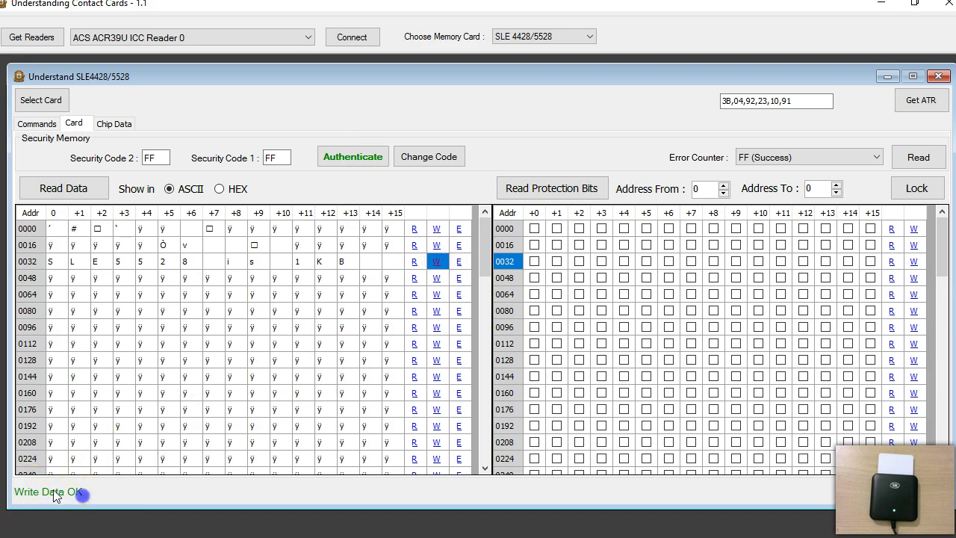
Examine the Write Memory command for row 0032 and its response in the command log.
left_click(30, 125)
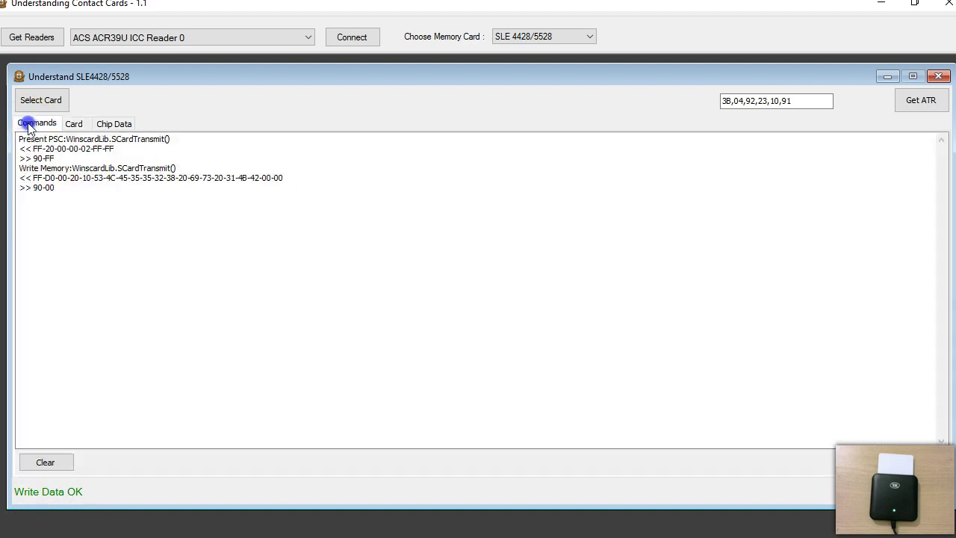
double_click(28, 168)
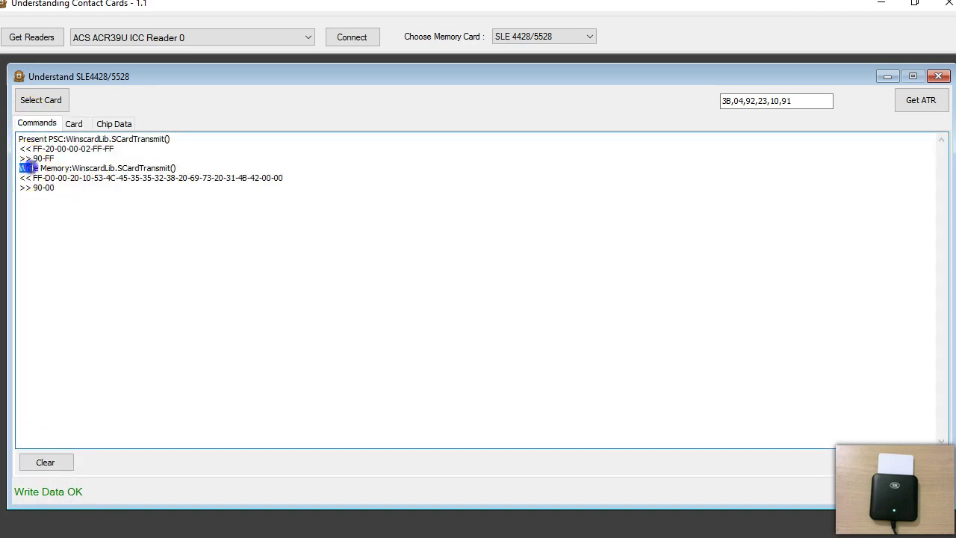
left_click_drag(76, 168, 183, 165)
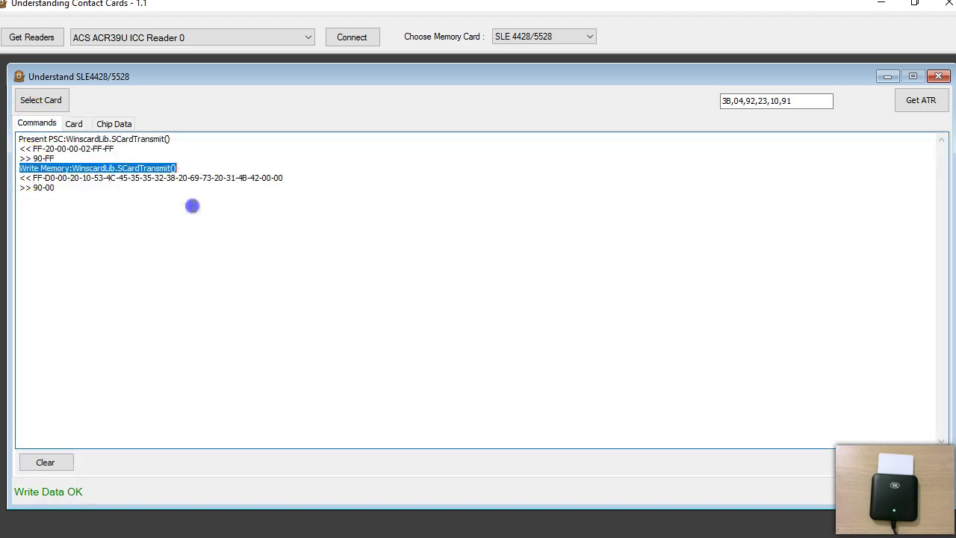
left_click(192, 205)
left_click(91, 196)
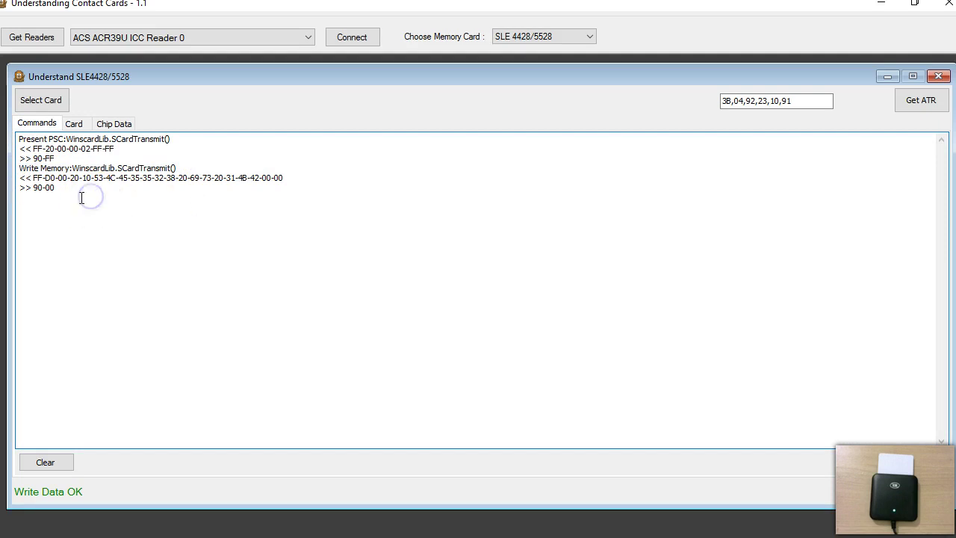
left_click(33, 186)
double_click(43, 187)
left_click(68, 207)
Reconnect to the card in a fresh SLE4428/5528 session and read its memory data in ASCII.
left_click(74, 124)
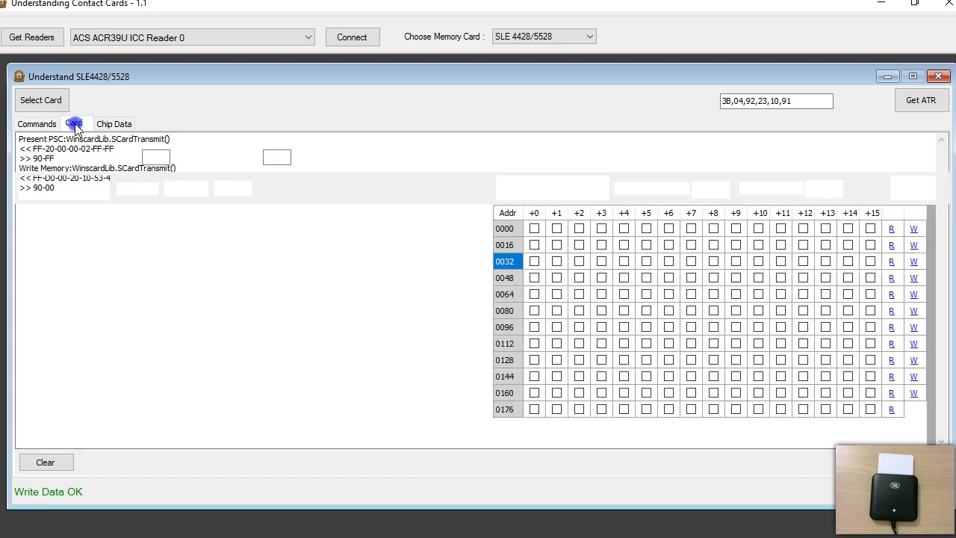
left_click(299, 379)
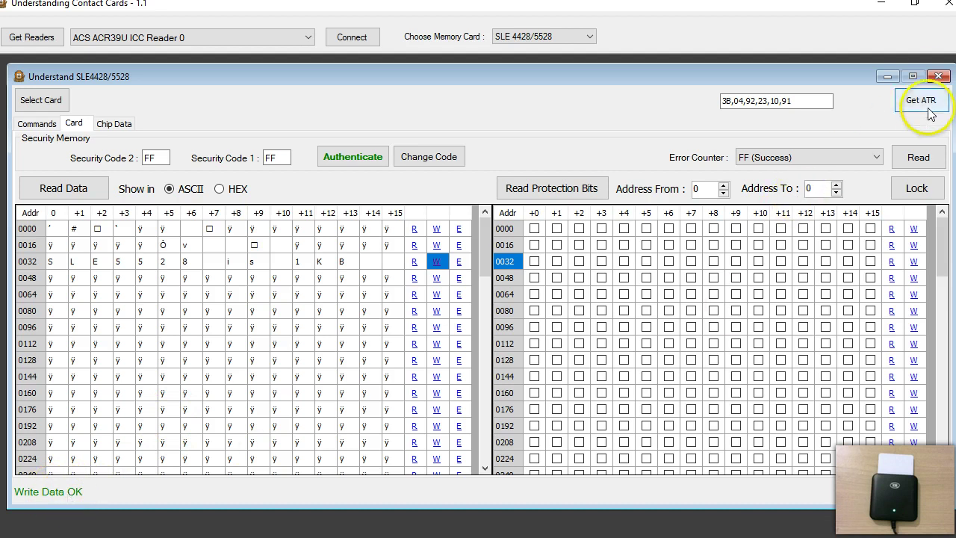
left_click(938, 77)
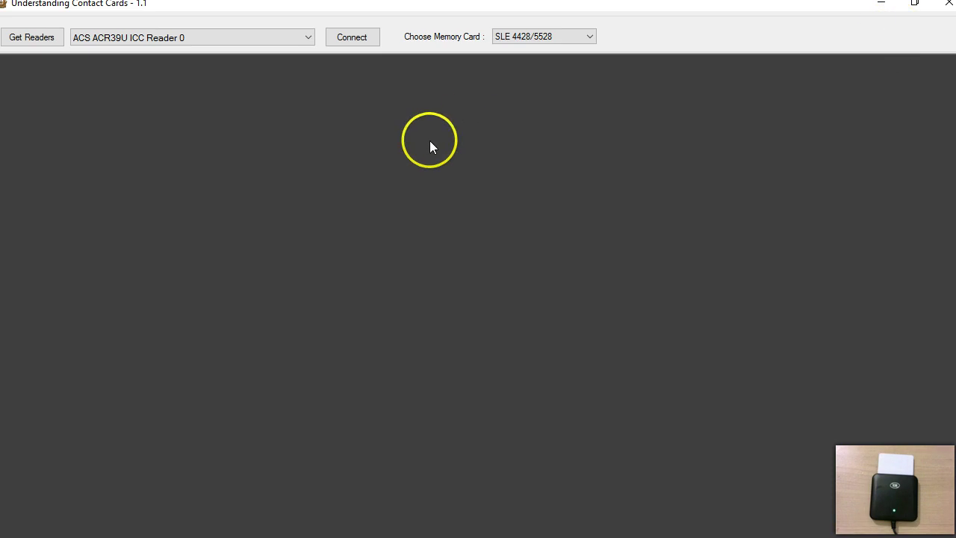
left_click(352, 39)
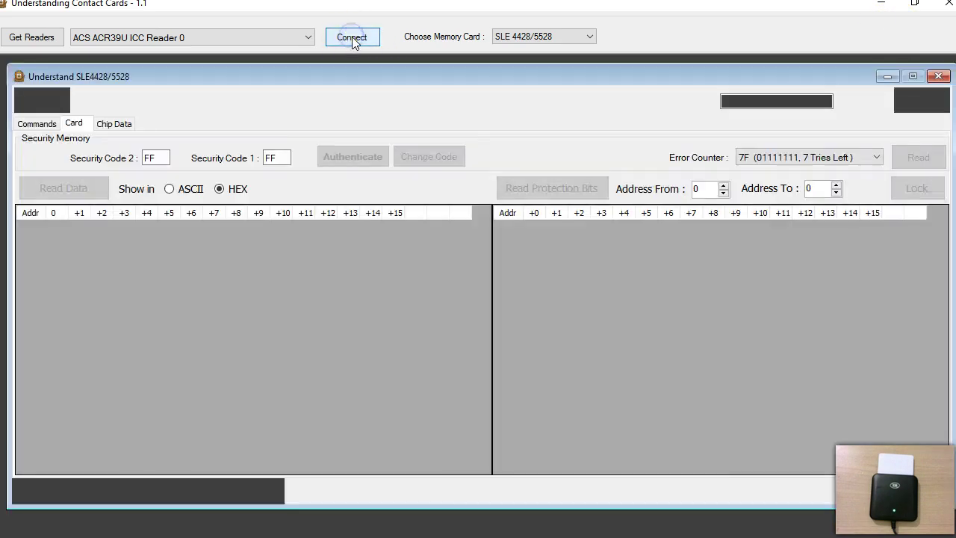
left_click(60, 101)
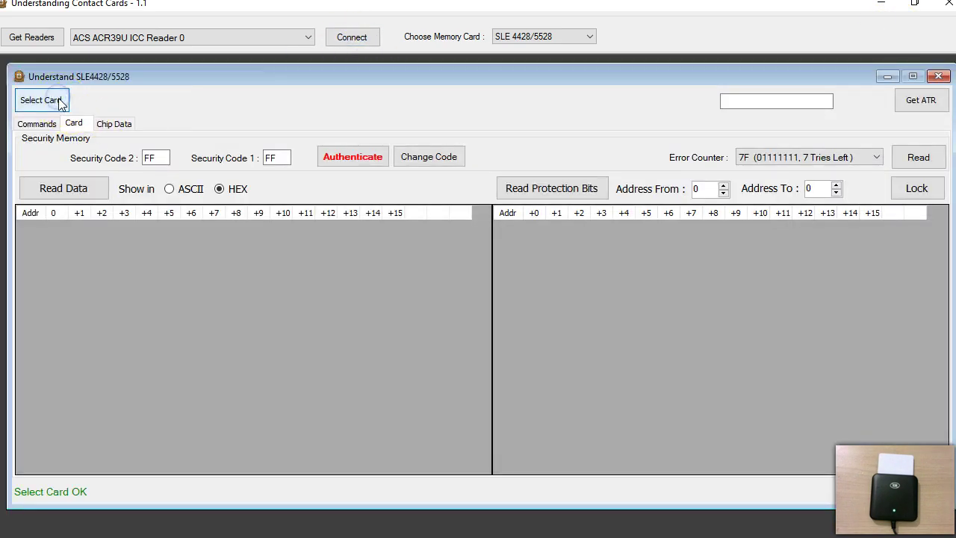
left_click(74, 190)
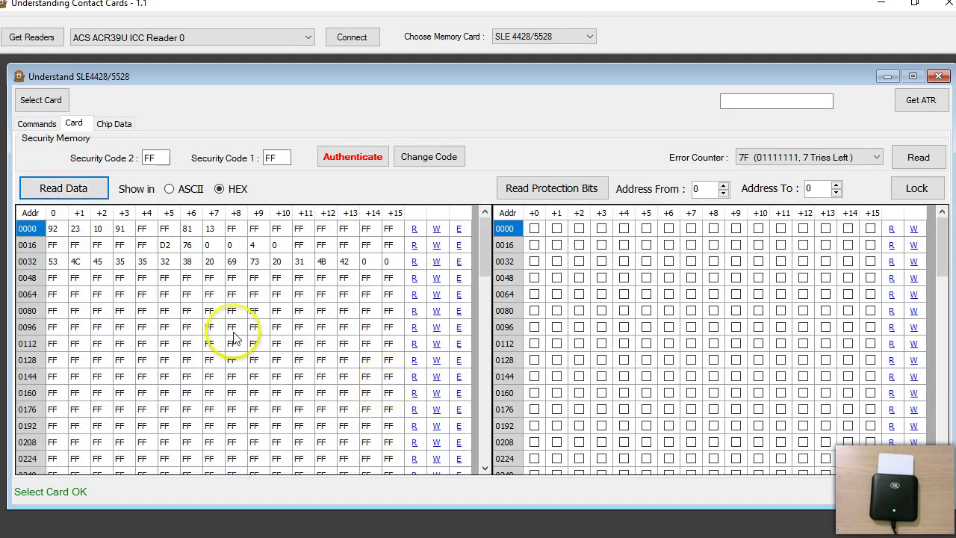
left_click(169, 188)
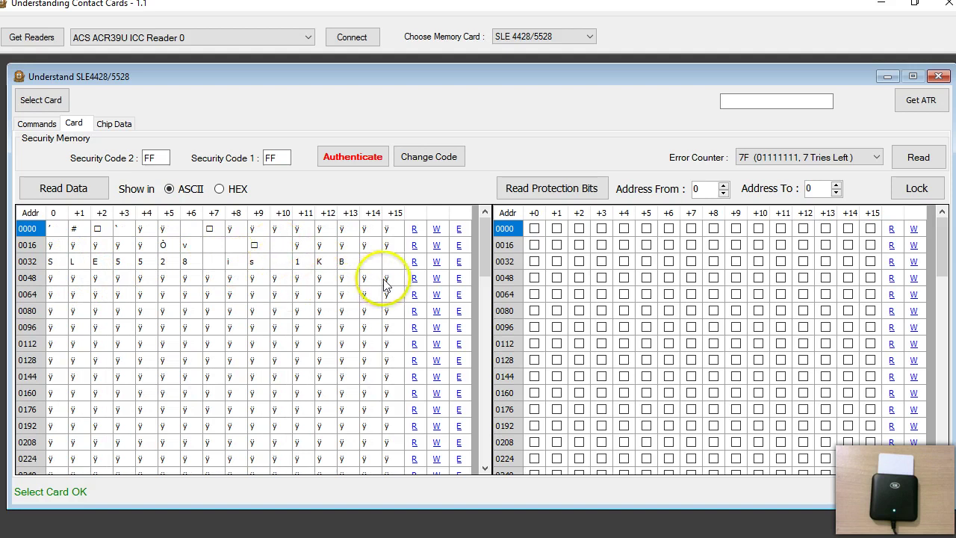
Enter "sle4428" from the first byte of row 0048 and write the row to the card after authenticating.
left_click(56, 278)
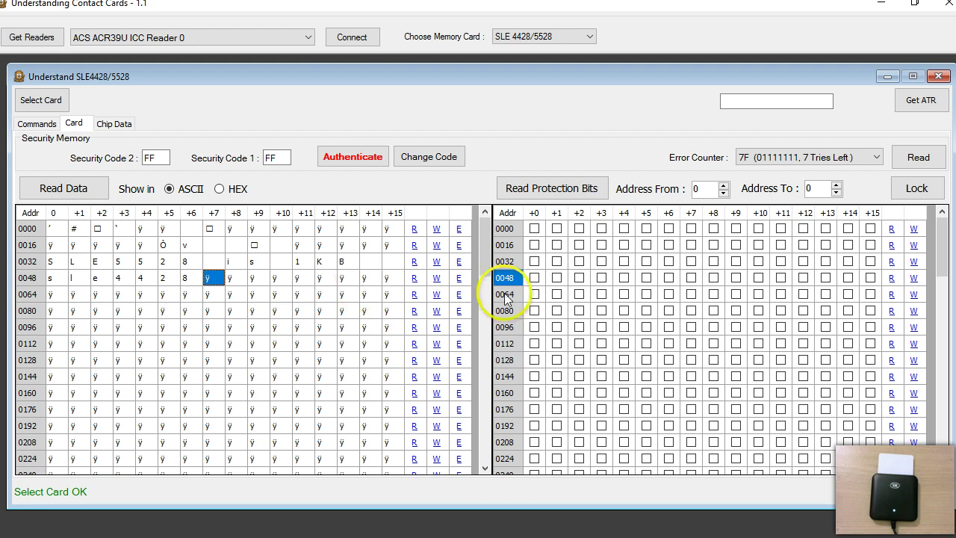
left_click(356, 158)
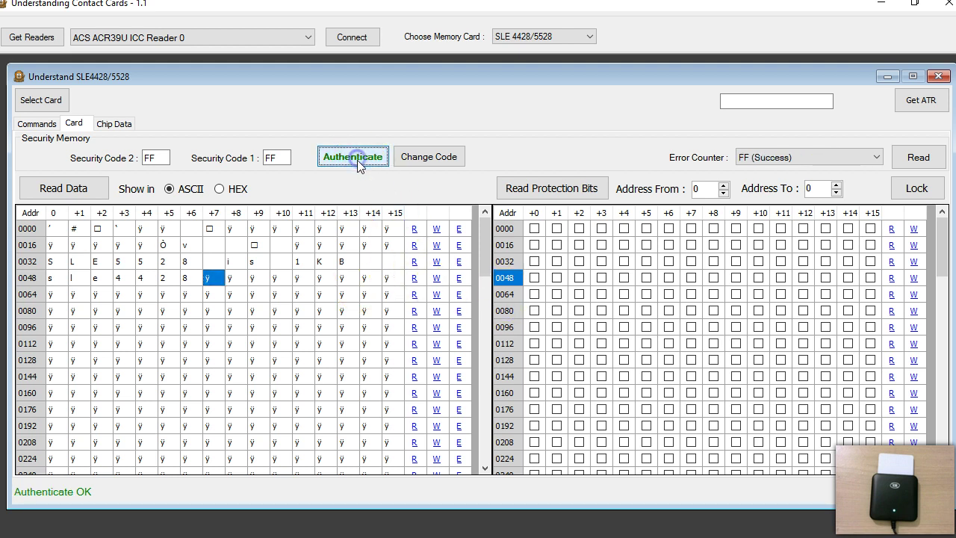
left_click(437, 279)
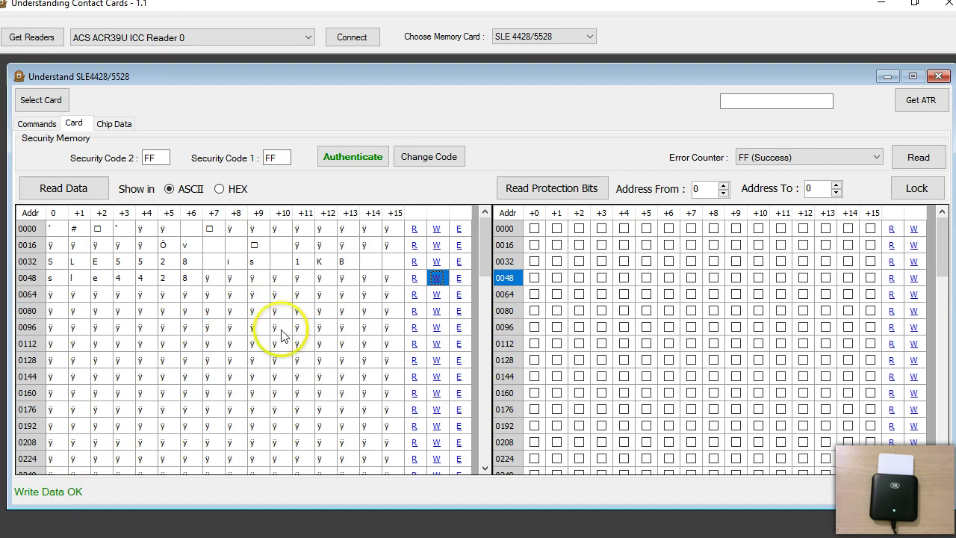
Look through the card memory down to the last row and show the data in HEX.
scroll(321, 354, "down", 4)
scroll(326, 362, "down", 6)
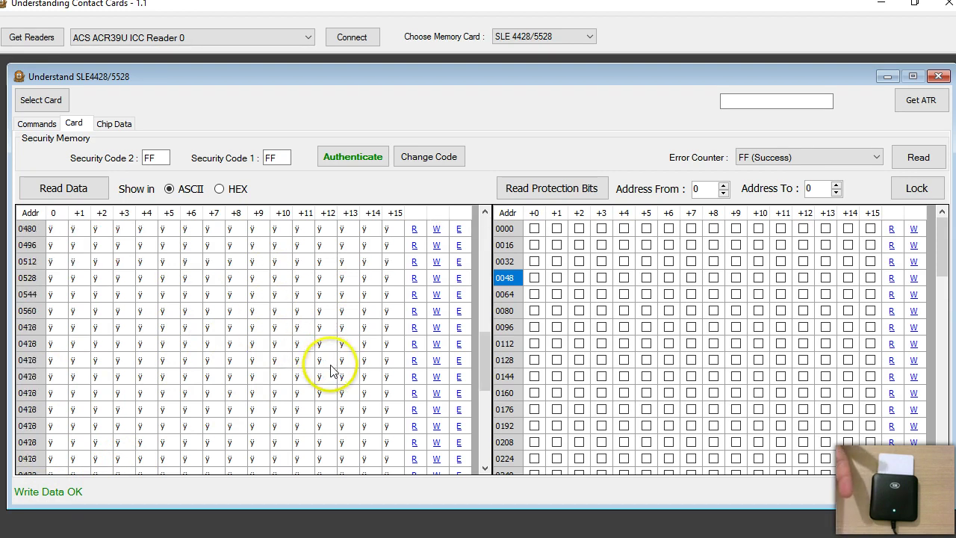
scroll(332, 369, "down", 7)
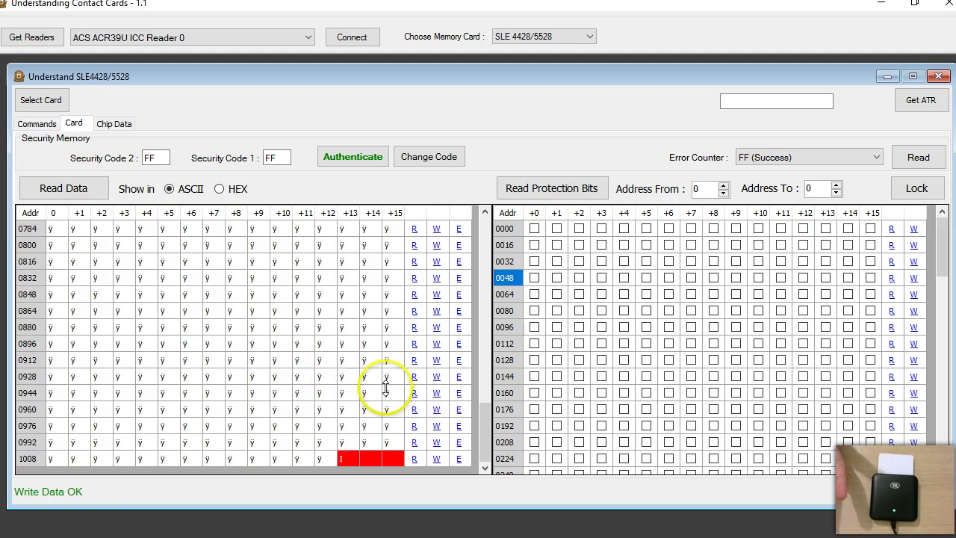
left_click(220, 189)
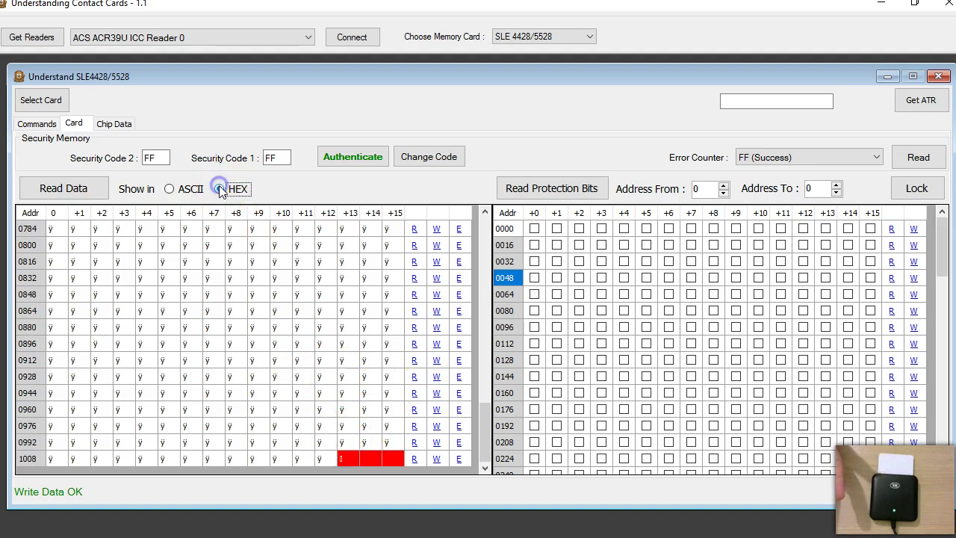
left_click(482, 432)
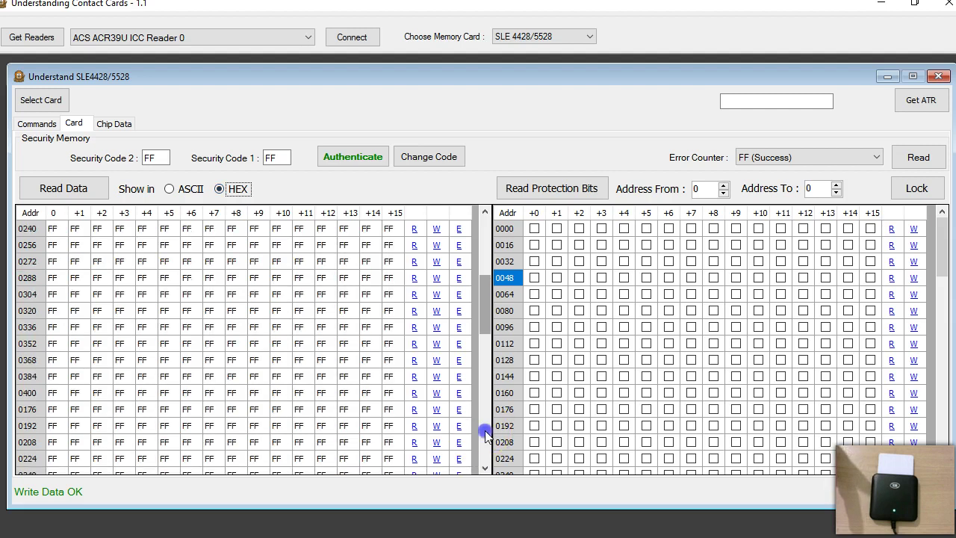
scroll(492, 284, "up", 5)
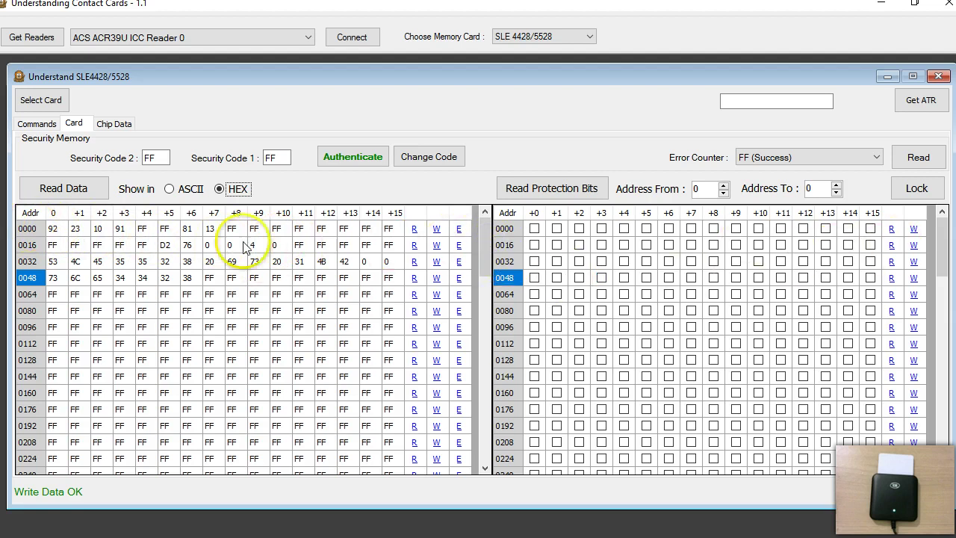
Examine the bytes stored in memory rows 0000 and 0016.
left_click(29, 228)
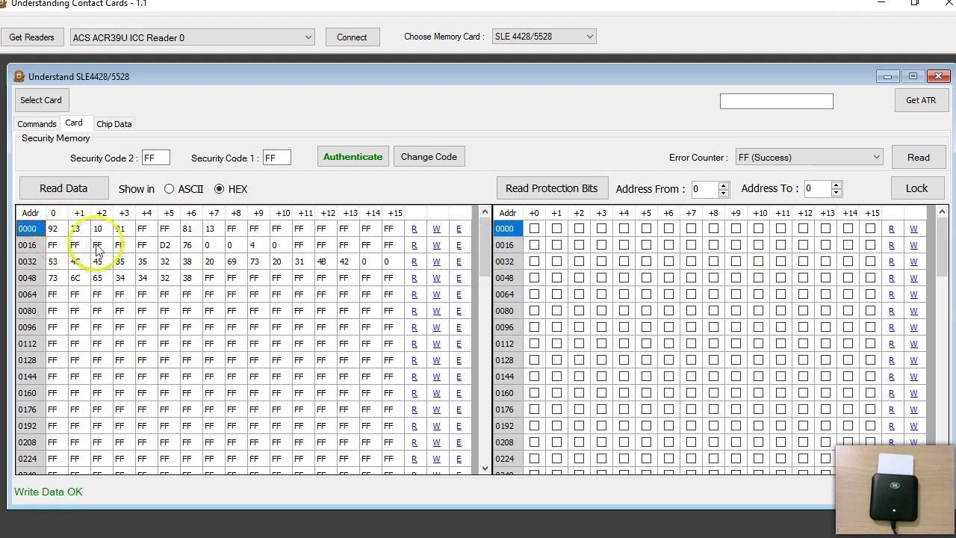
left_click(30, 246)
left_click(31, 230)
left_click(27, 245)
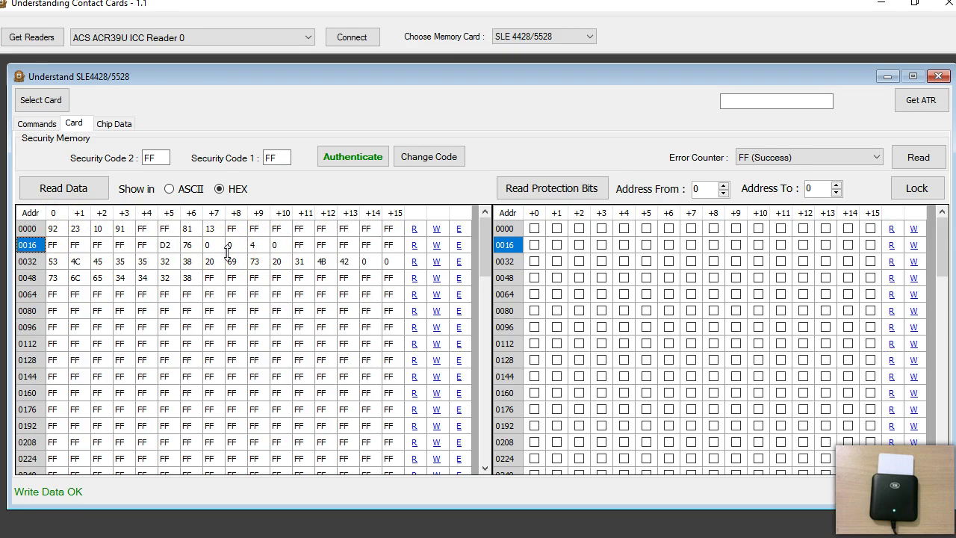
left_click(57, 245)
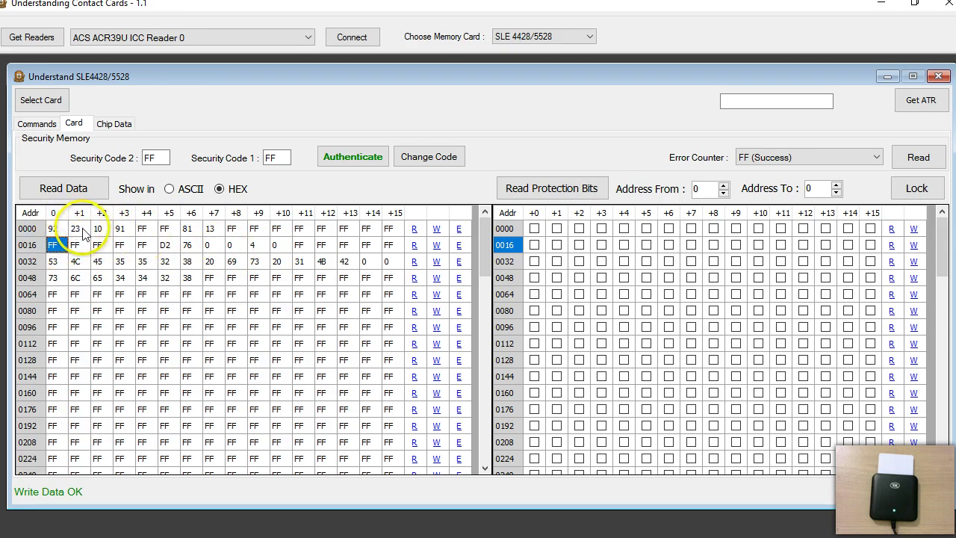
left_click(31, 228)
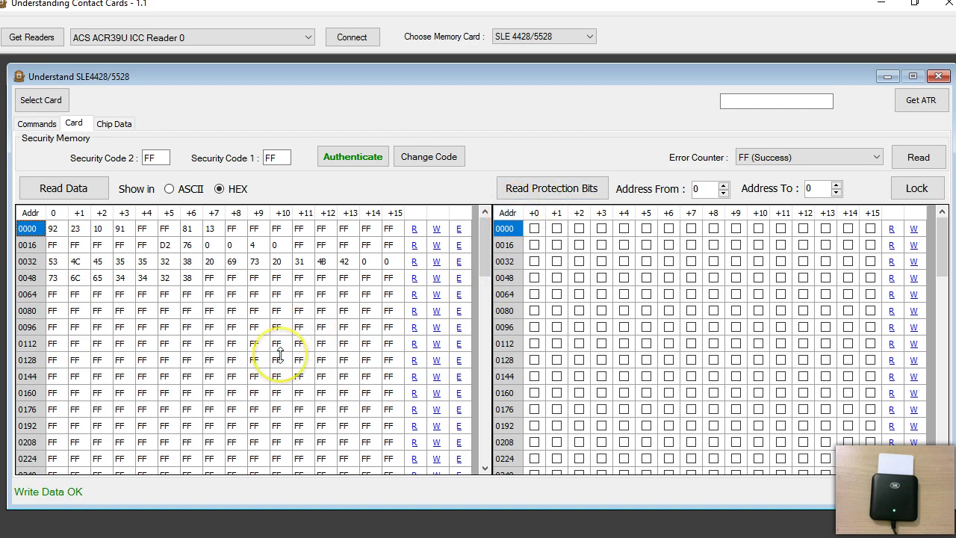
Write-protect bytes +0, +1 and +2 of memory row 0032 and confirm locking the ticked addresses.
left_click(27, 263)
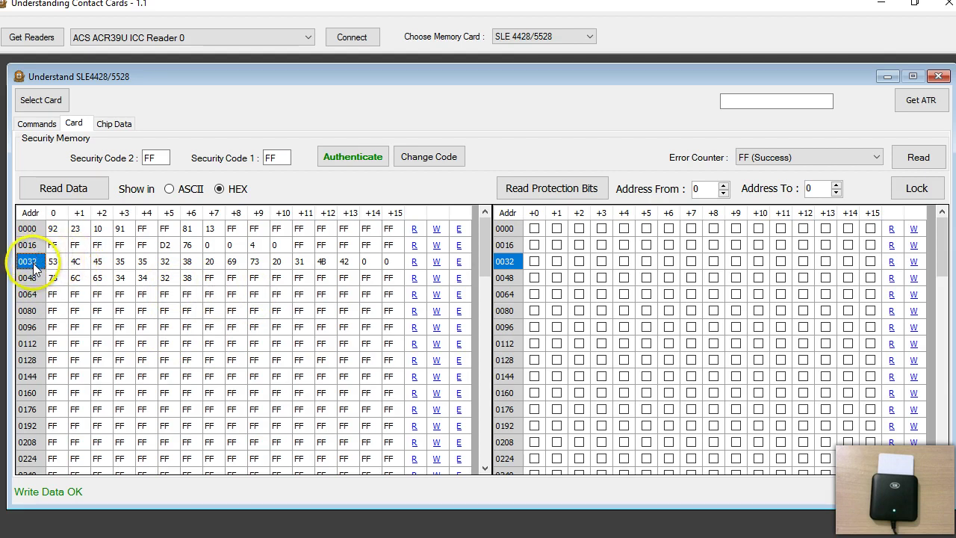
left_click(535, 262)
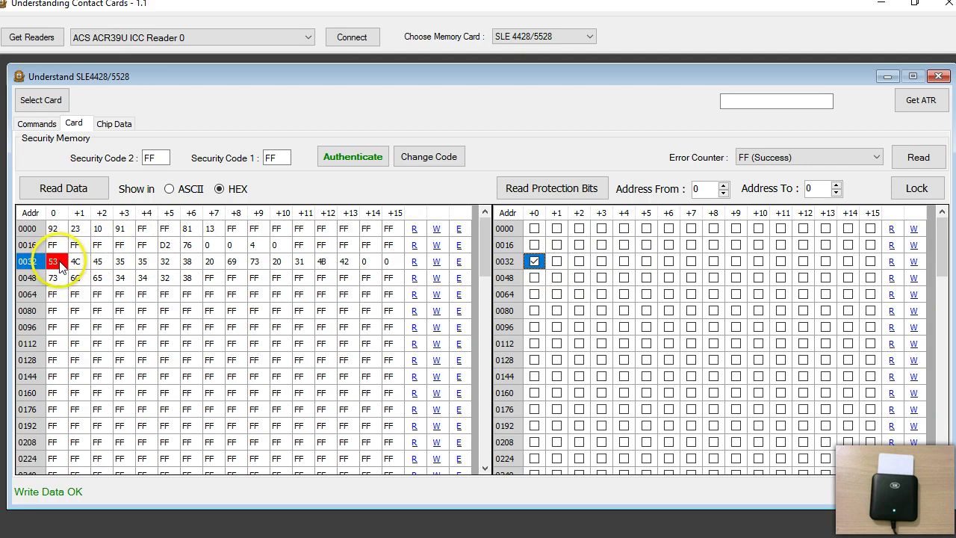
left_click(557, 263)
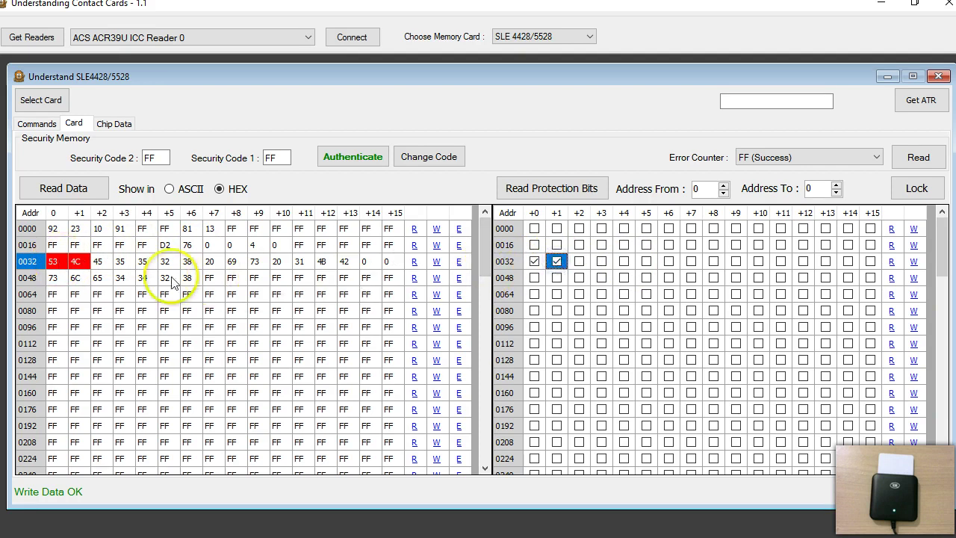
left_click(580, 263)
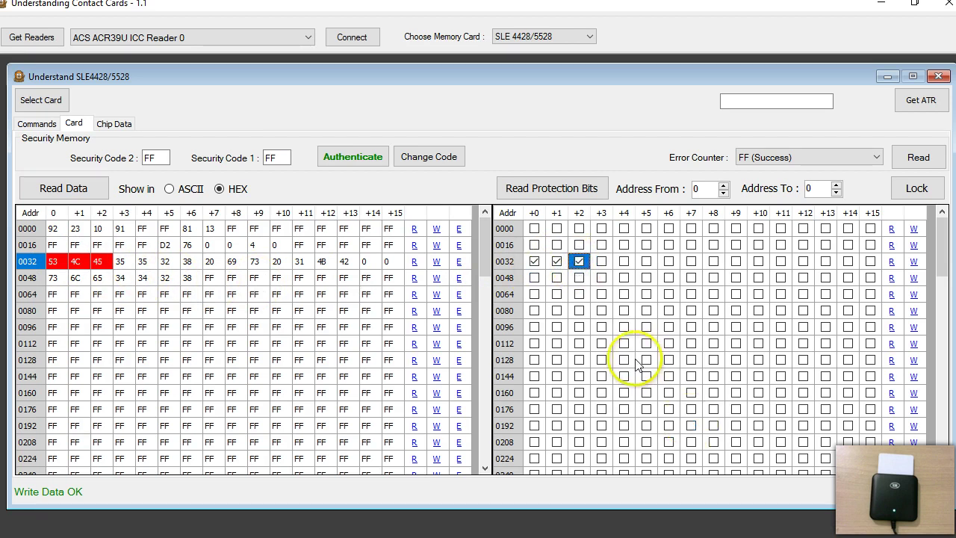
left_click(913, 262)
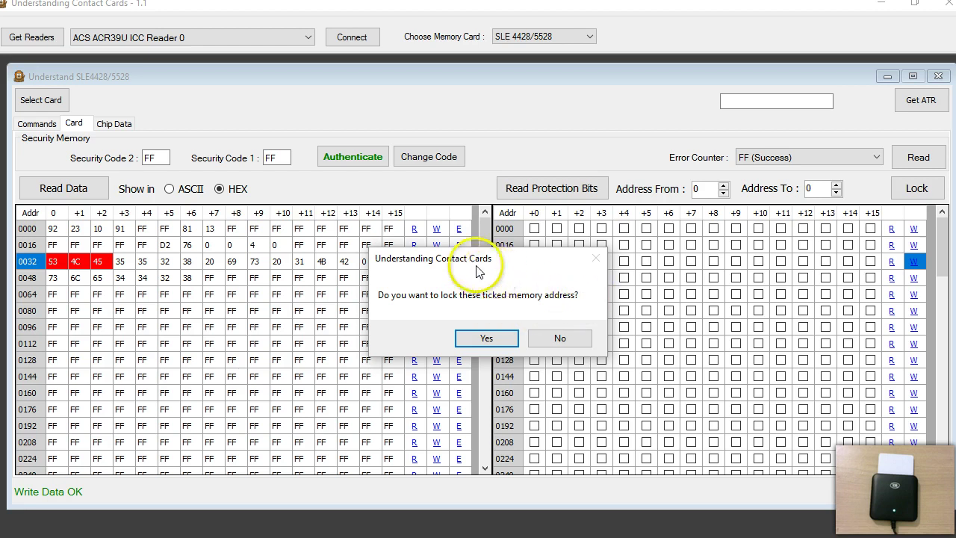
left_click(485, 340)
Examine the Write Protection Block commands for row 0032 and their responses at the end of the command log.
left_click(37, 123)
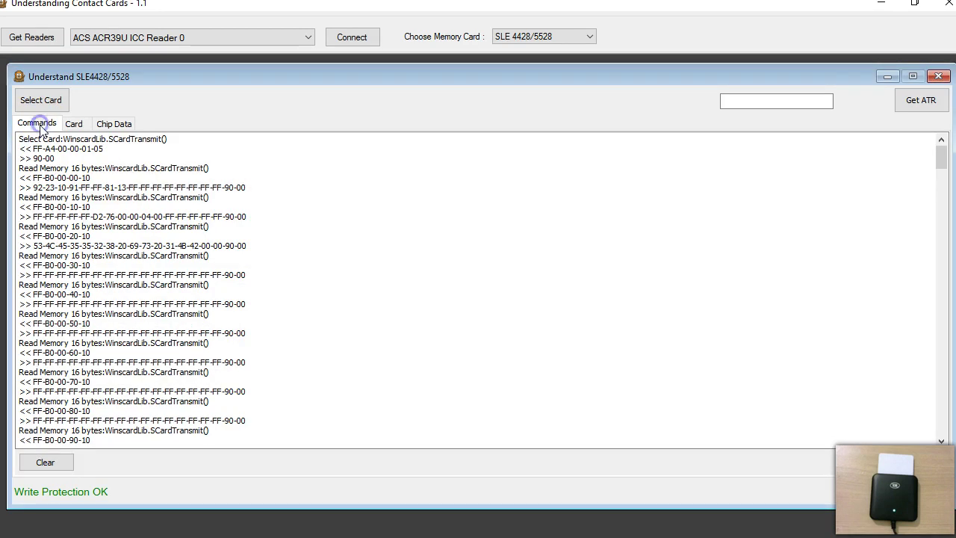
scroll(380, 416, "down", 3)
left_click_drag(941, 180, 941, 424)
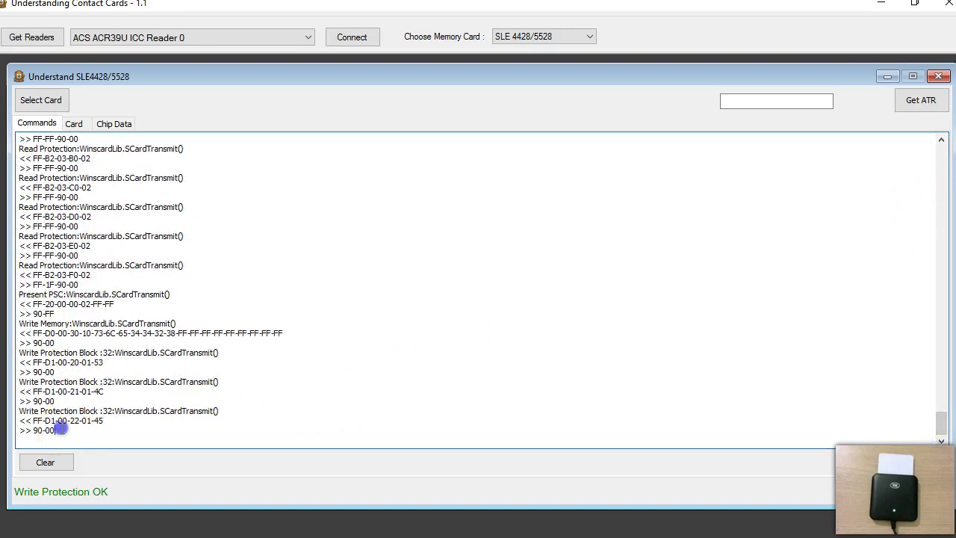
left_click_drag(64, 431, 4, 405)
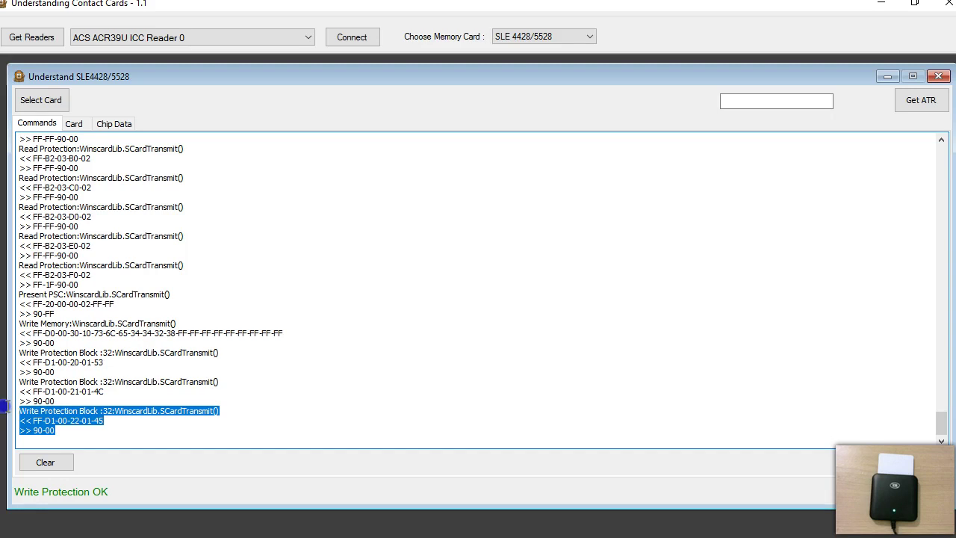
left_click(139, 416)
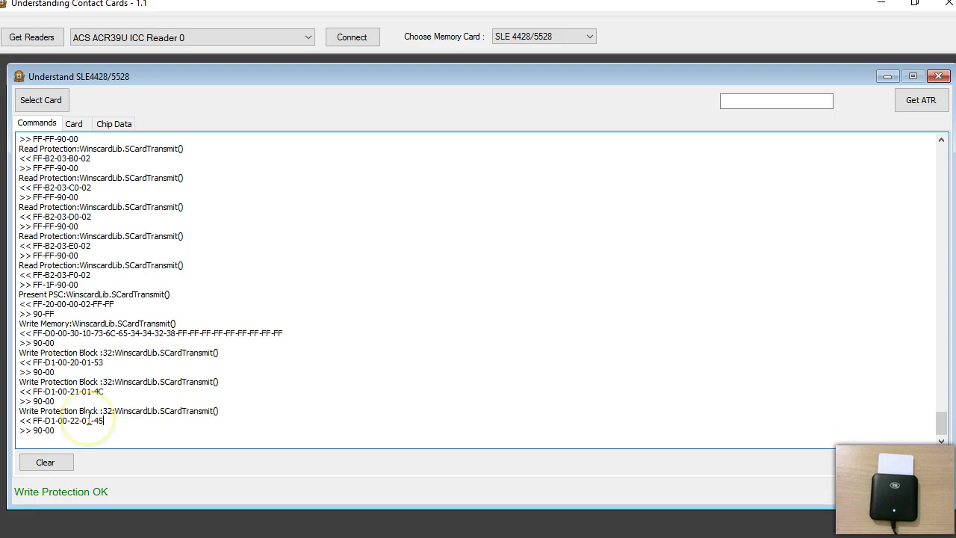
left_click_drag(30, 437, 16, 351)
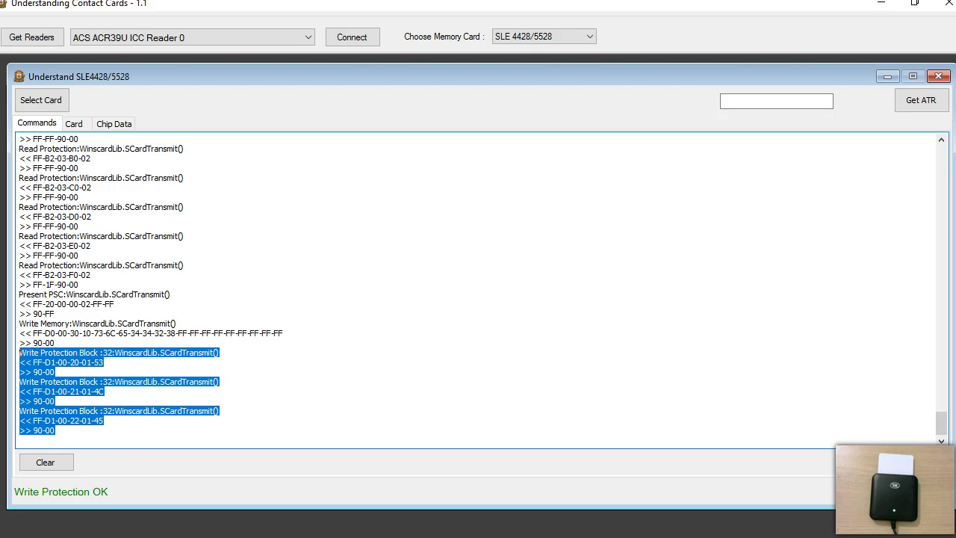
left_click(63, 369)
left_click_drag(58, 431, 14, 411)
left_click(45, 375)
left_click(75, 124)
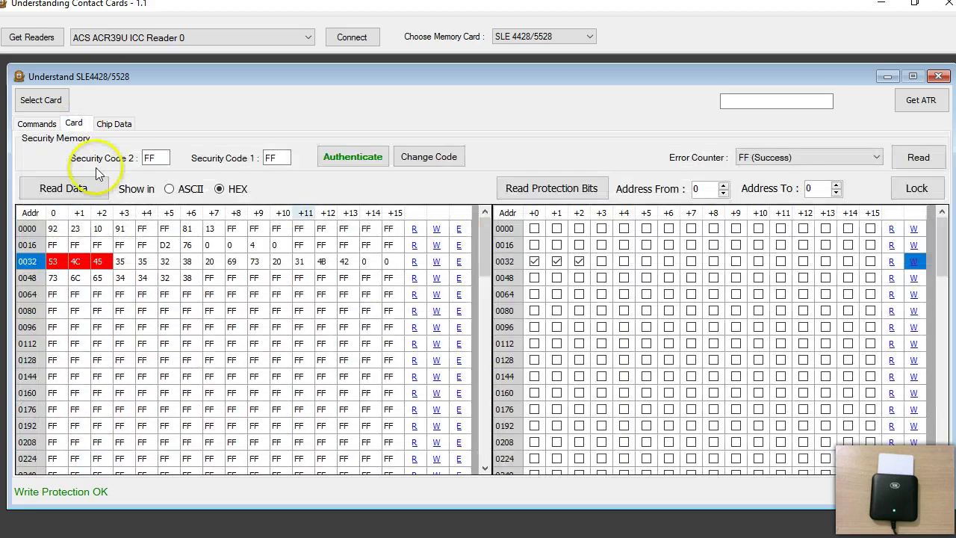
Examine the address bytes in the first two Write Protection Block commands.
left_click(36, 123)
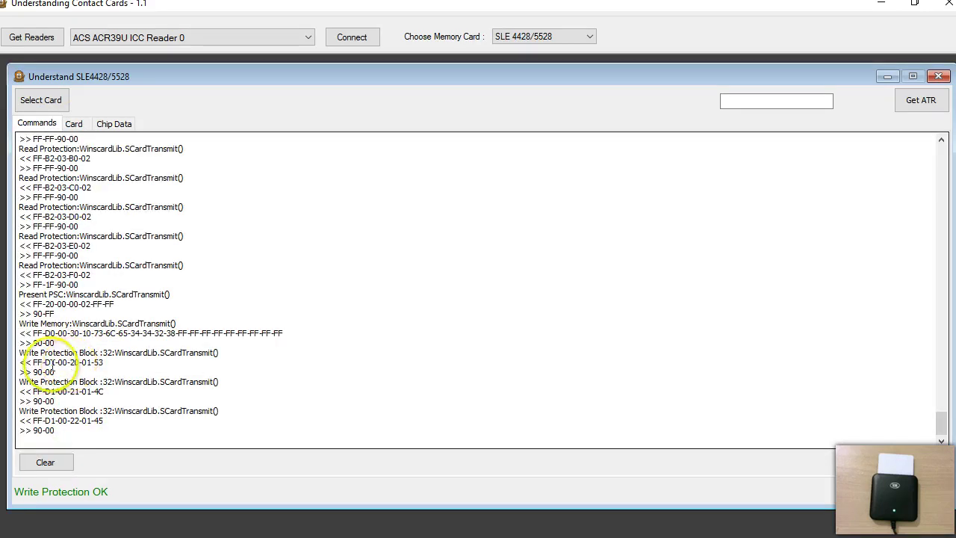
left_click_drag(56, 372, 12, 358)
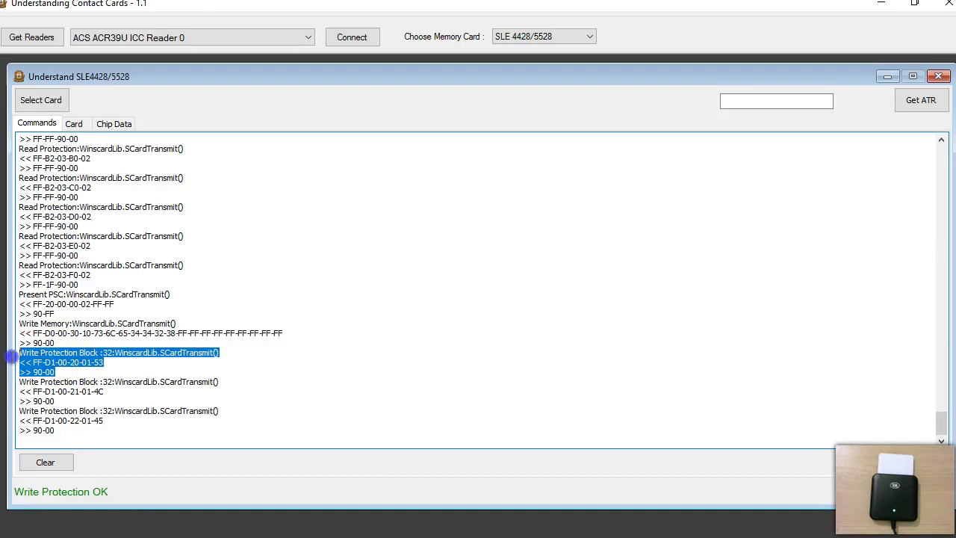
left_click(87, 382)
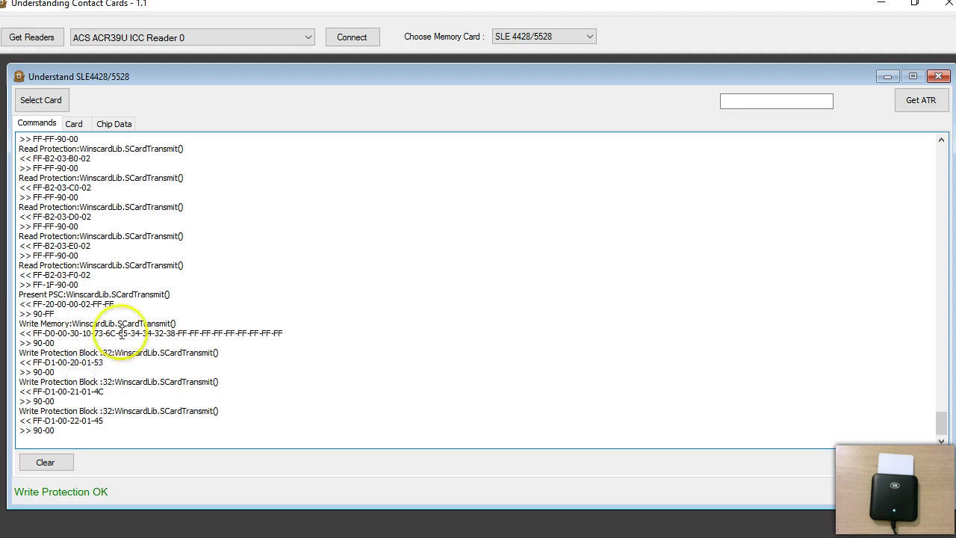
left_click(75, 363)
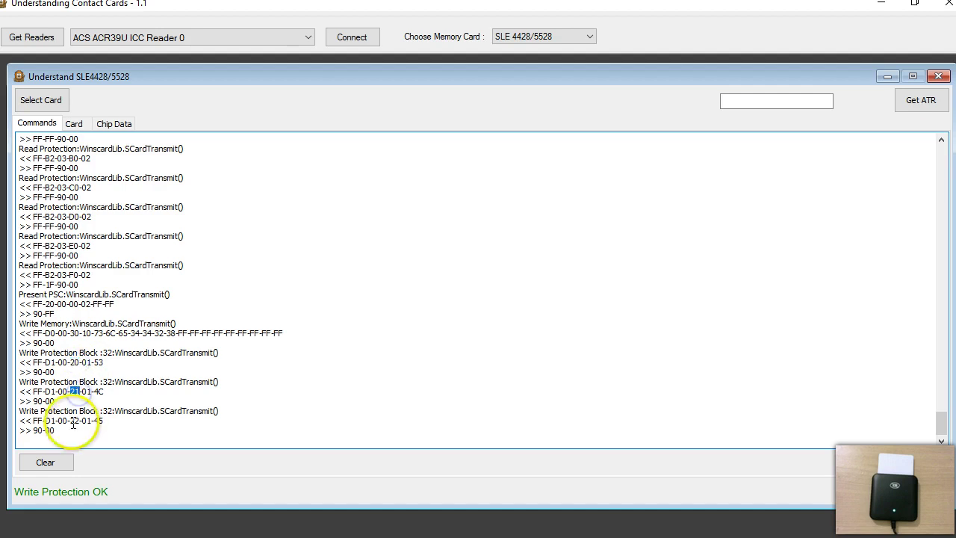
left_click(75, 392)
Reconnect to the card in a fresh SLE4428/5528 session, select the card and read its memory data in HEX.
left_click(73, 124)
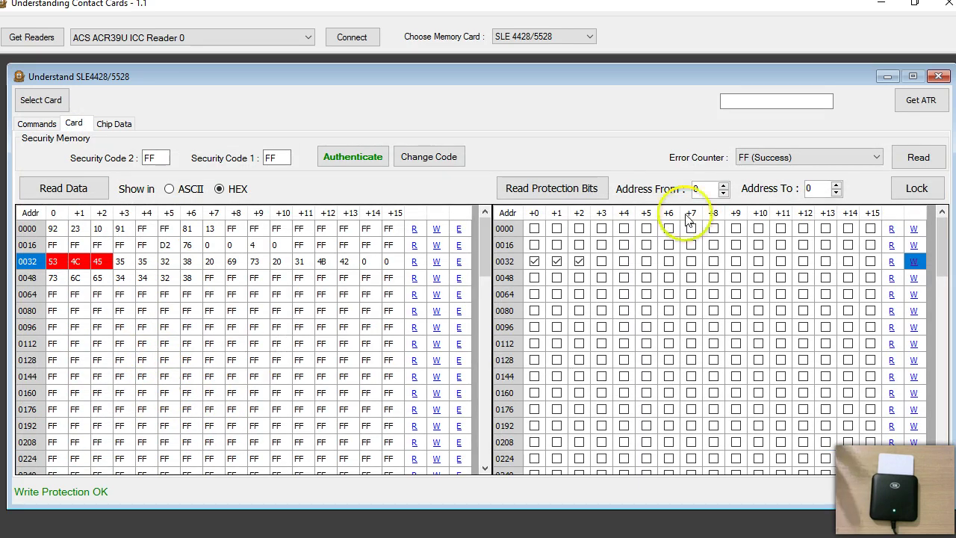
left_click(938, 77)
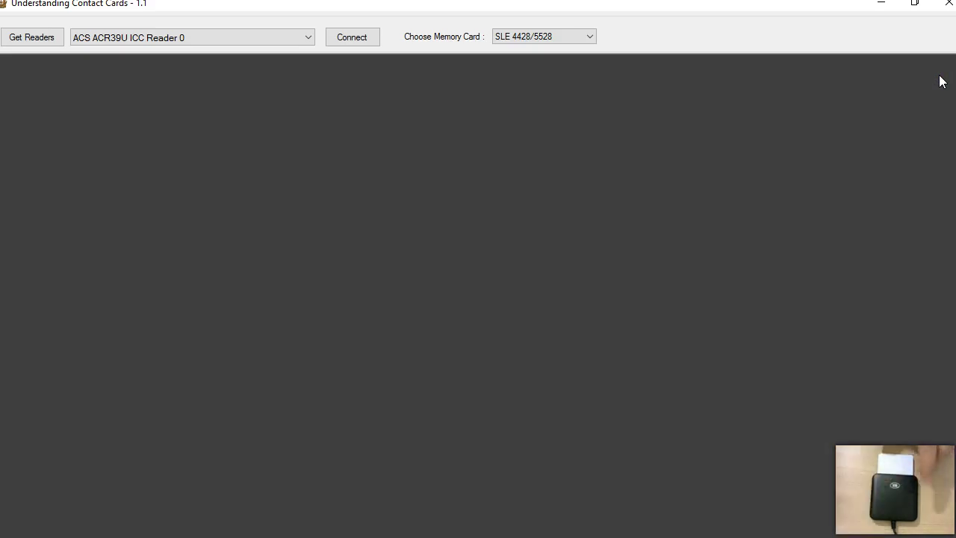
left_click(356, 37)
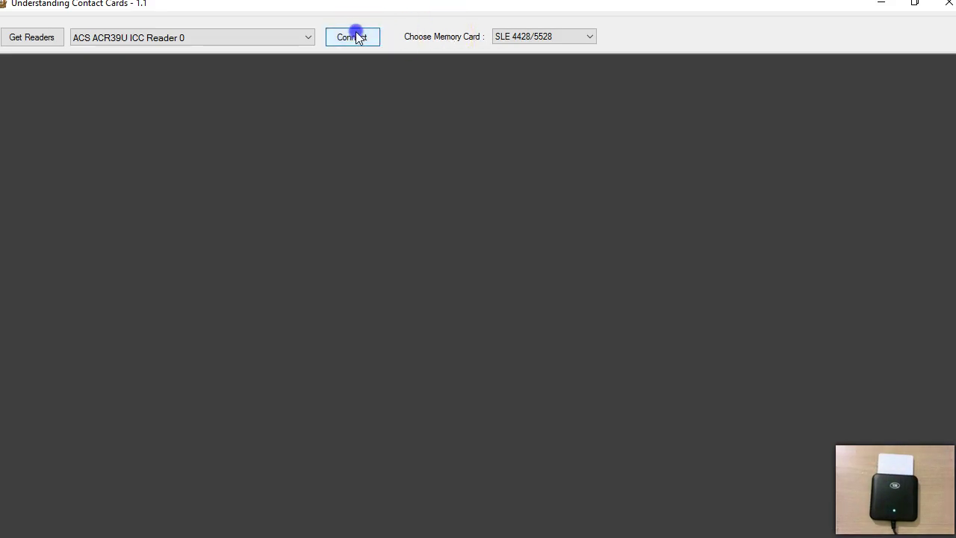
left_click(41, 103)
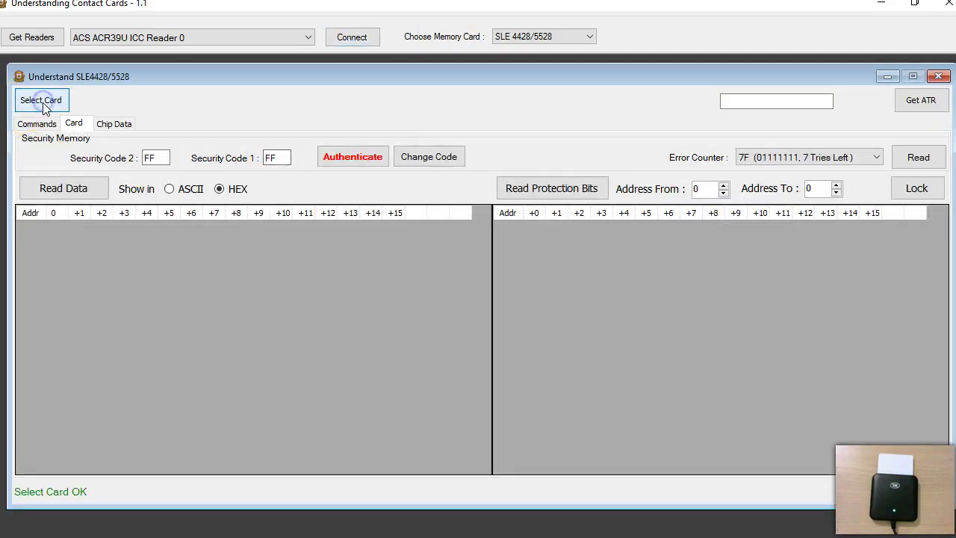
left_click(63, 190)
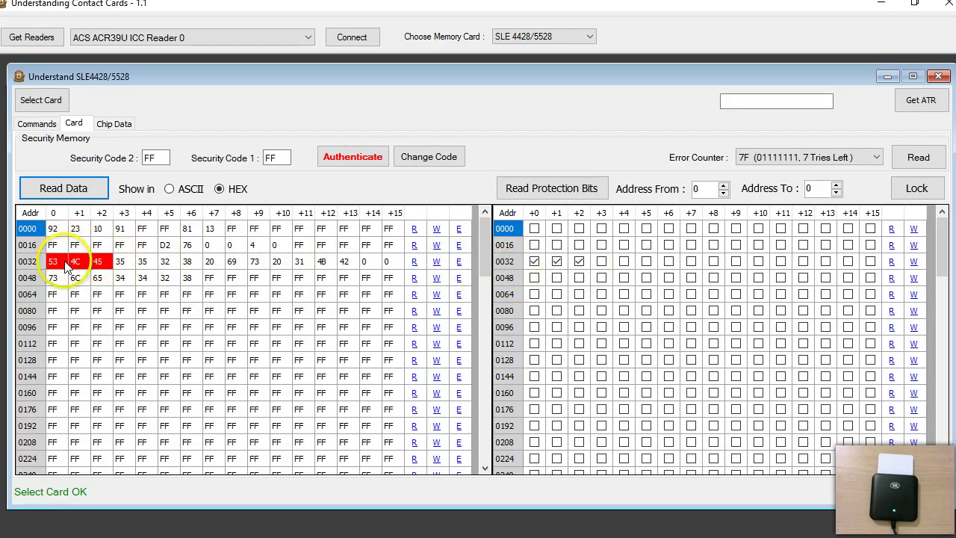
Inspect the protection bits of row 0032 and the address range fields for locking.
left_click(535, 261)
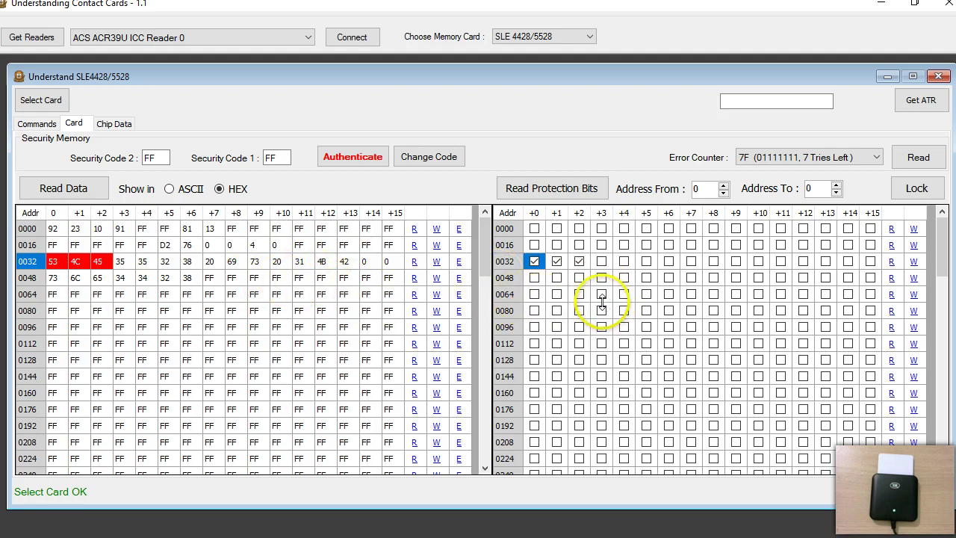
left_click(705, 188)
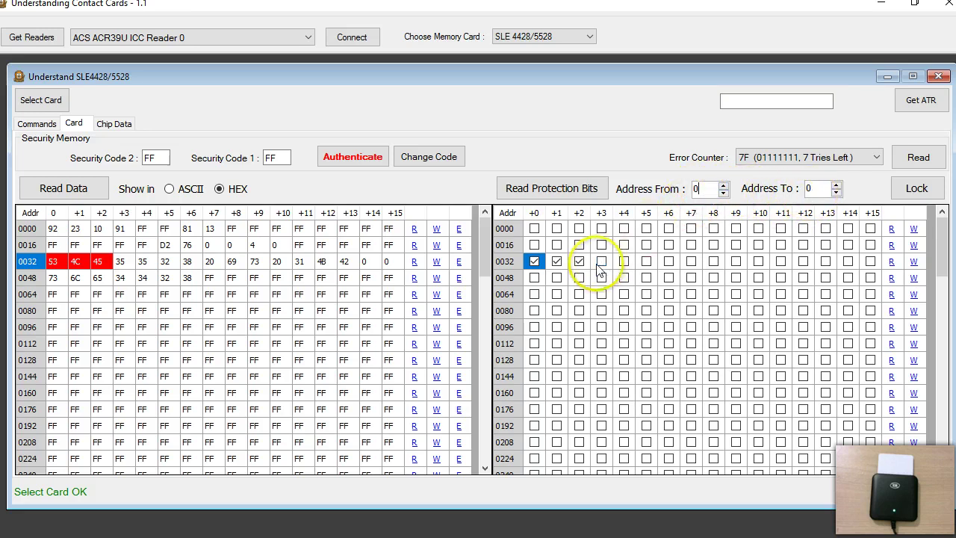
left_click(278, 295)
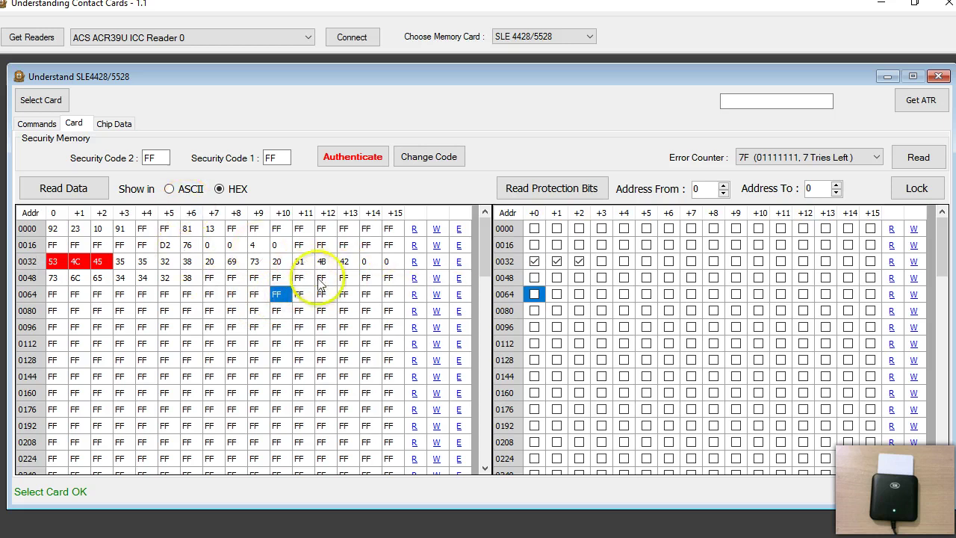
Show the memory data in ASCII and edit row 0048 to read "sle4428 is cool".
left_click(170, 189)
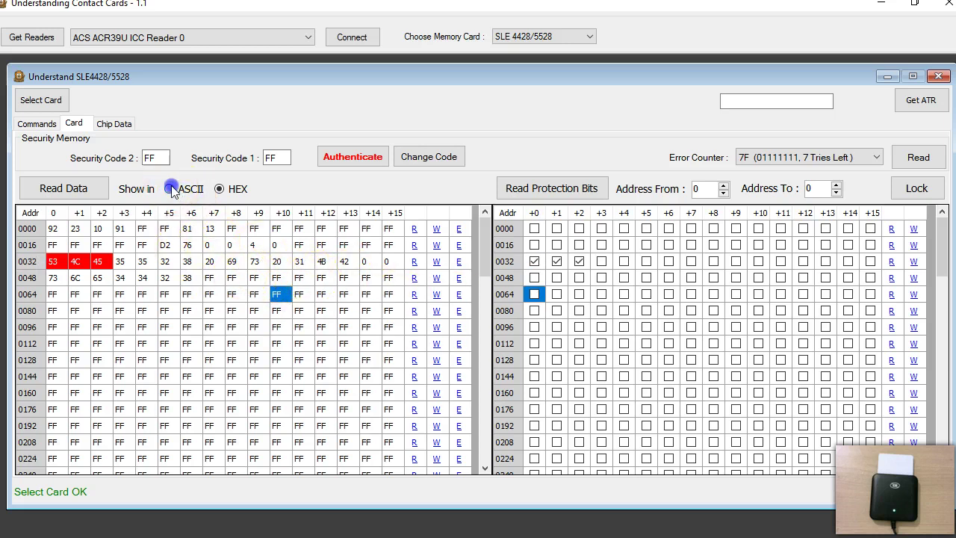
left_click(435, 277)
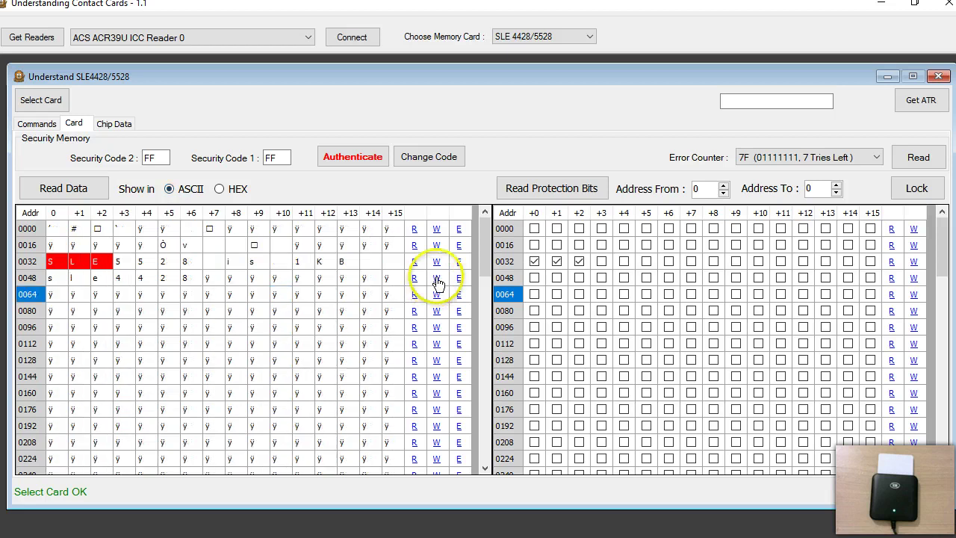
left_click(457, 279)
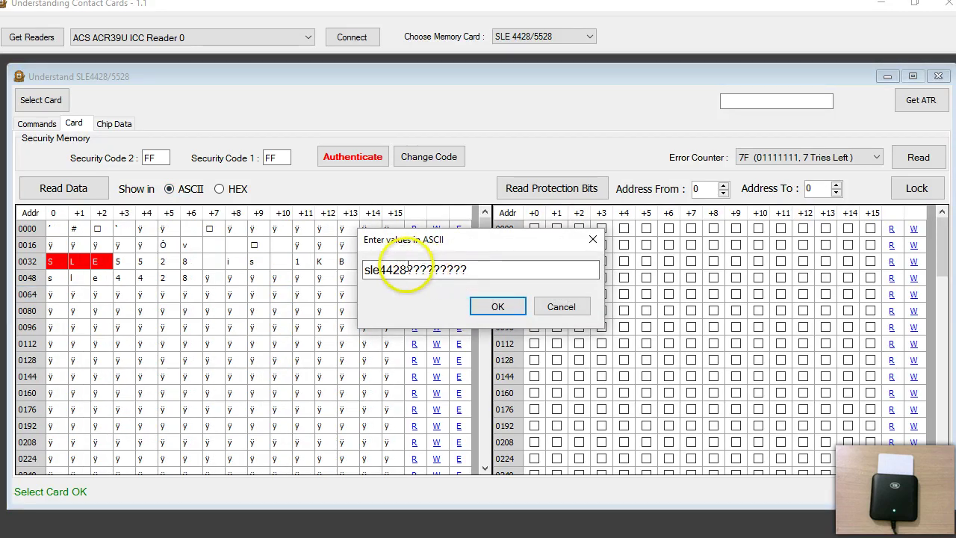
left_click_drag(406, 270, 579, 279)
key("BackSpace")
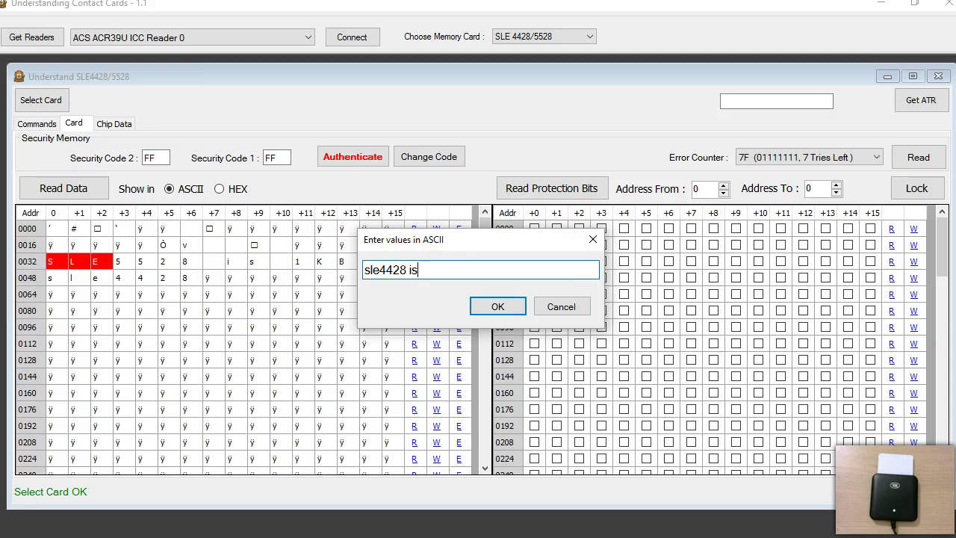
left_click(508, 305)
Edit row 0064 of the memory data to read "ACR39u is Cool".
left_click(206, 297)
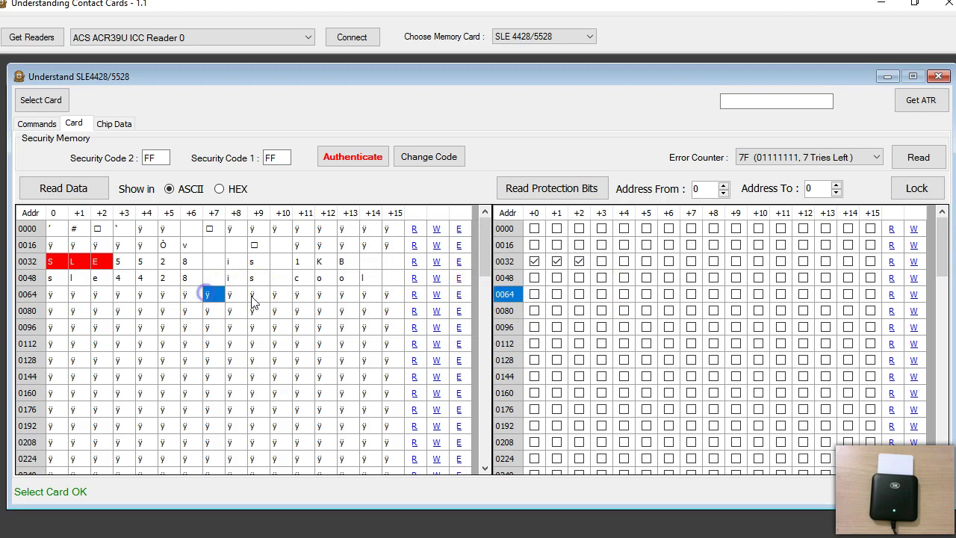
left_click(458, 296)
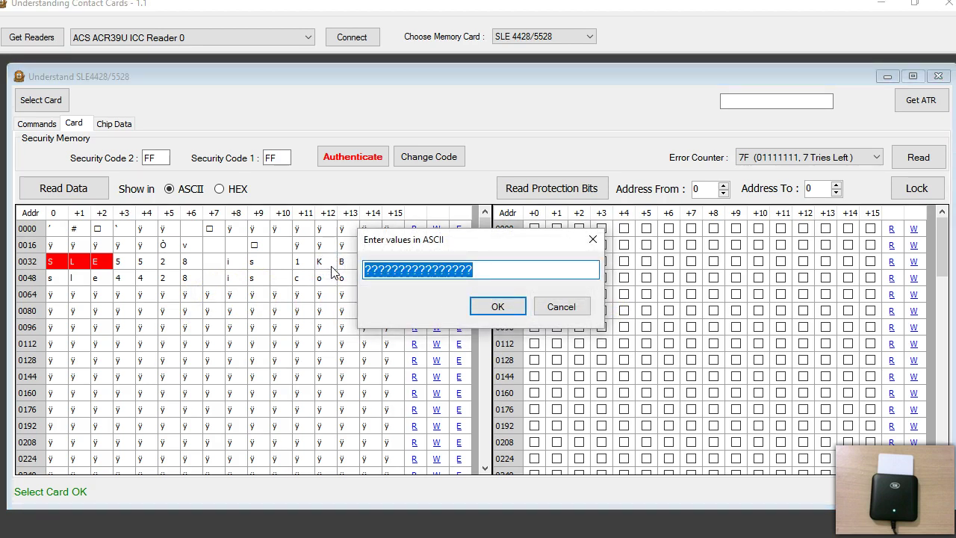
type("ACR39u is Cool")
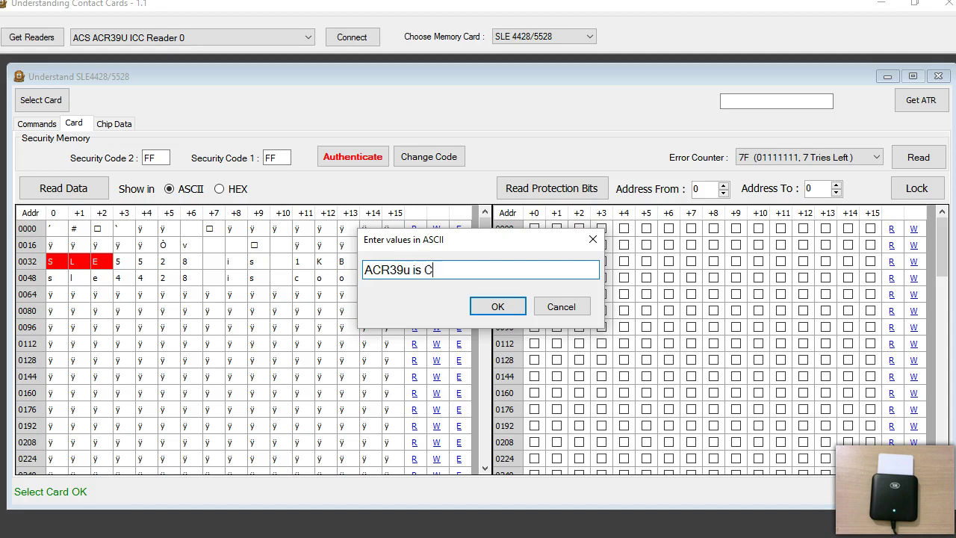
left_click(492, 306)
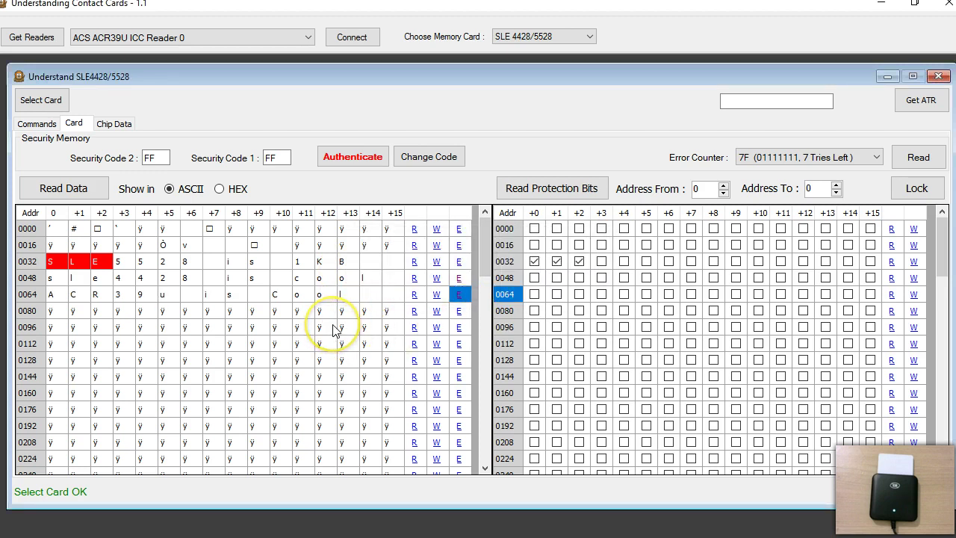
Authenticate to the card with the security codes and write rows 0048 and 0064 to its memory.
left_click(435, 280)
left_click(437, 282)
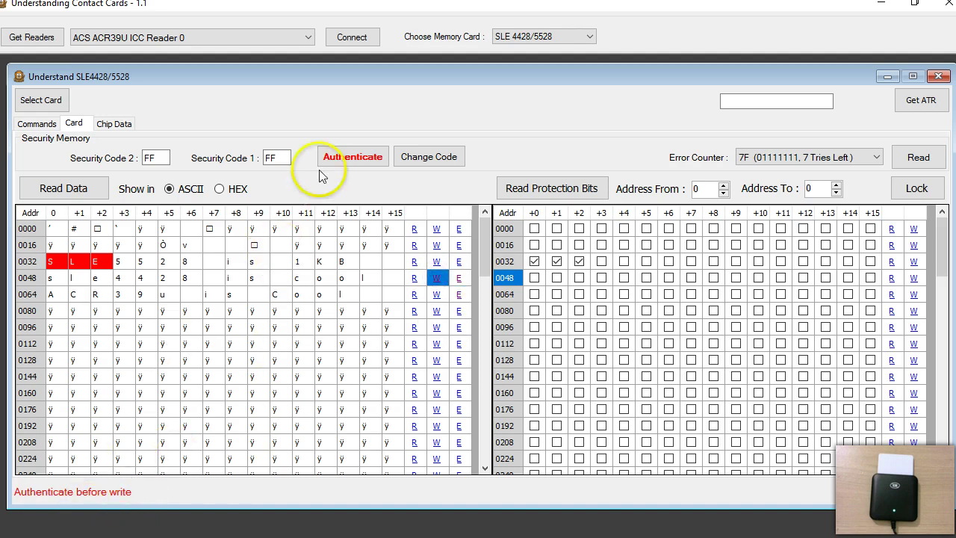
left_click(346, 157)
left_click(438, 279)
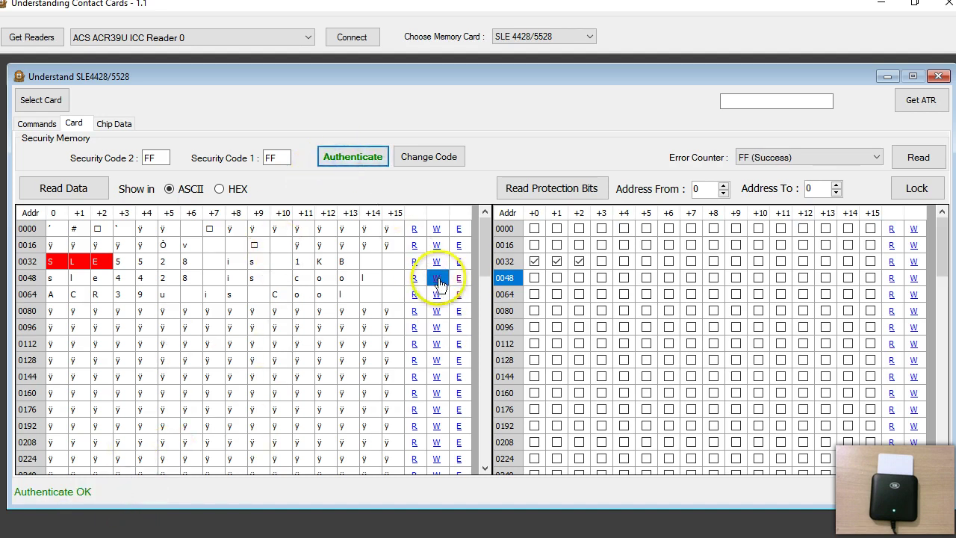
left_click(439, 296)
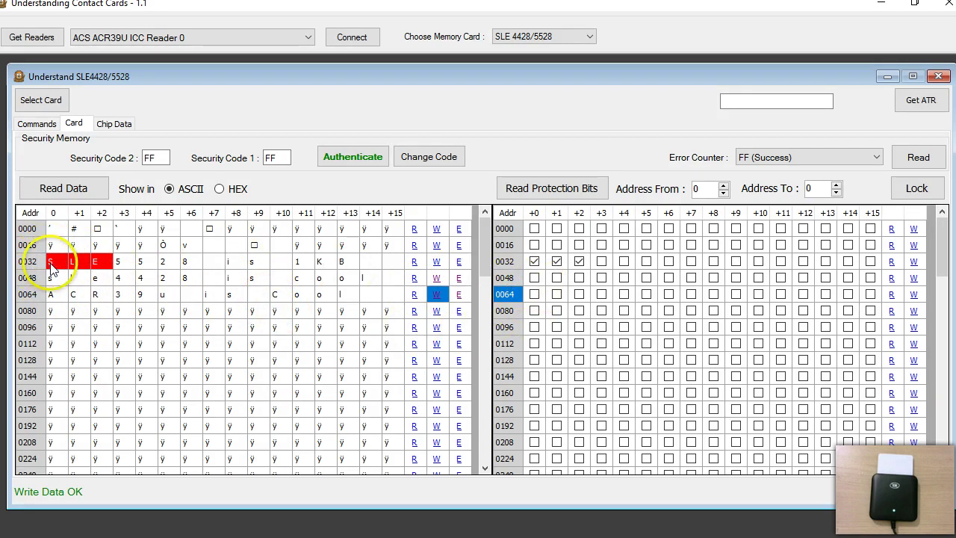
Set the address range for locking from 32 to 79.
left_click_drag(704, 188, 660, 190)
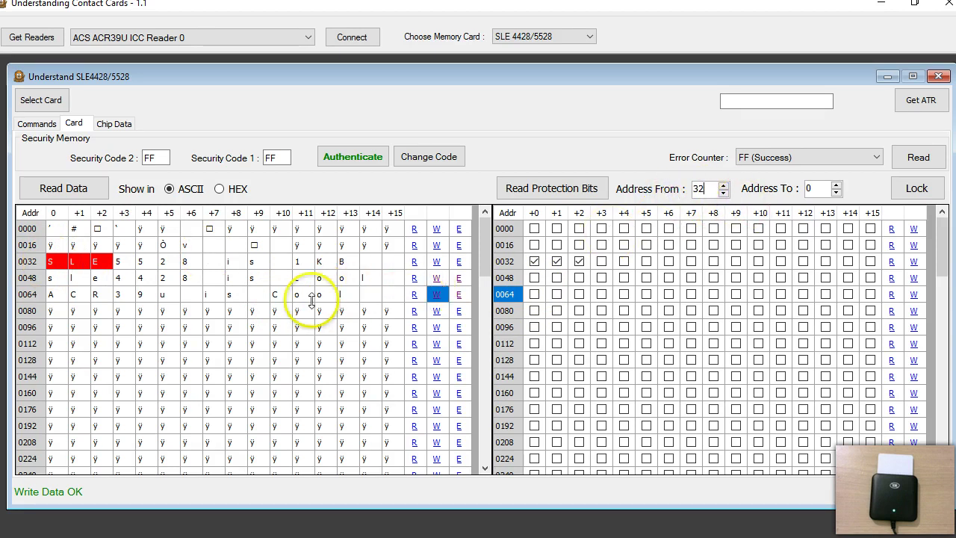
left_click(395, 297)
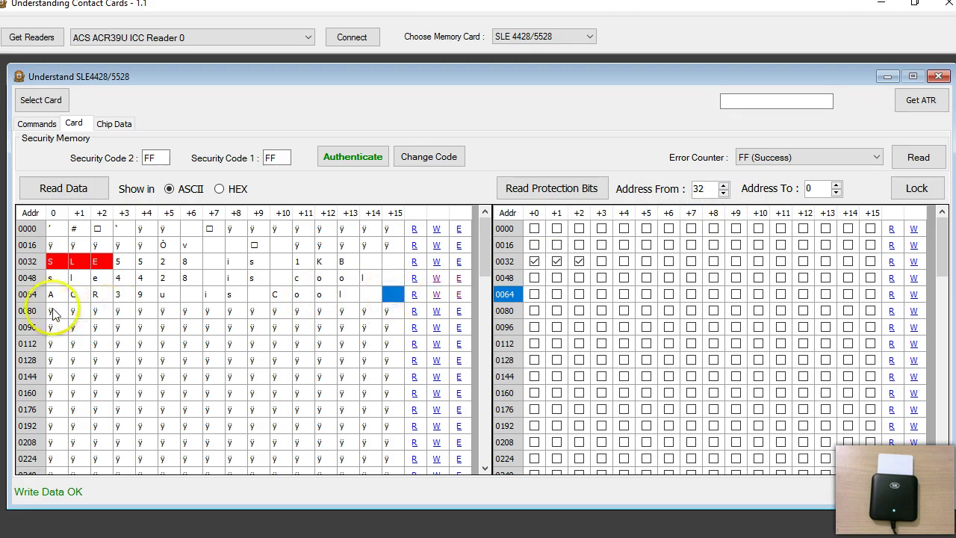
left_click(820, 190)
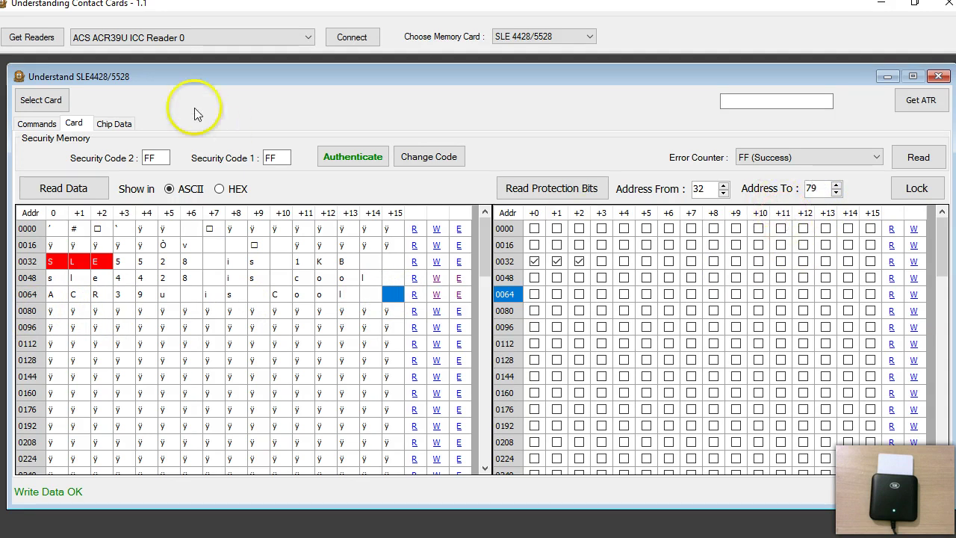
Clear the command log and return to the card's memory view.
left_click(35, 122)
left_click(44, 461)
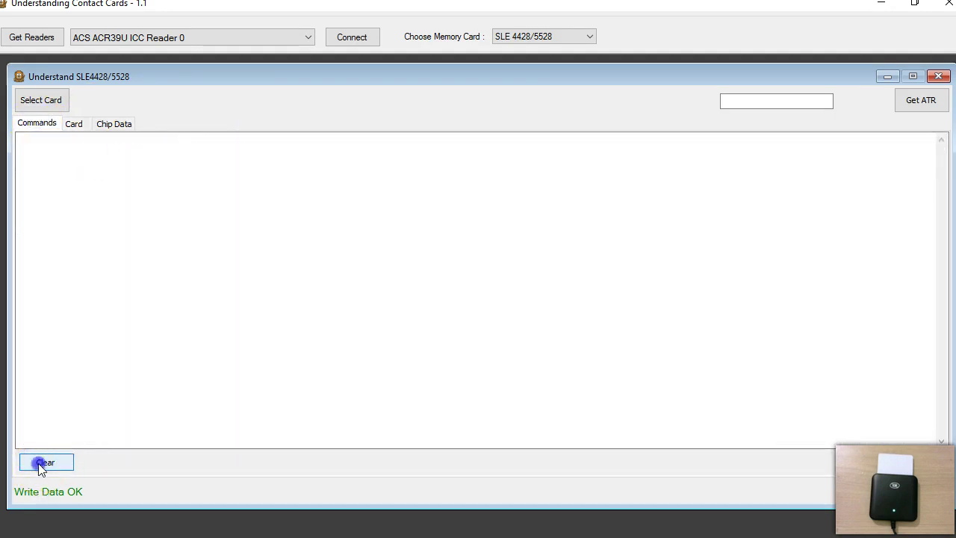
left_click(75, 125)
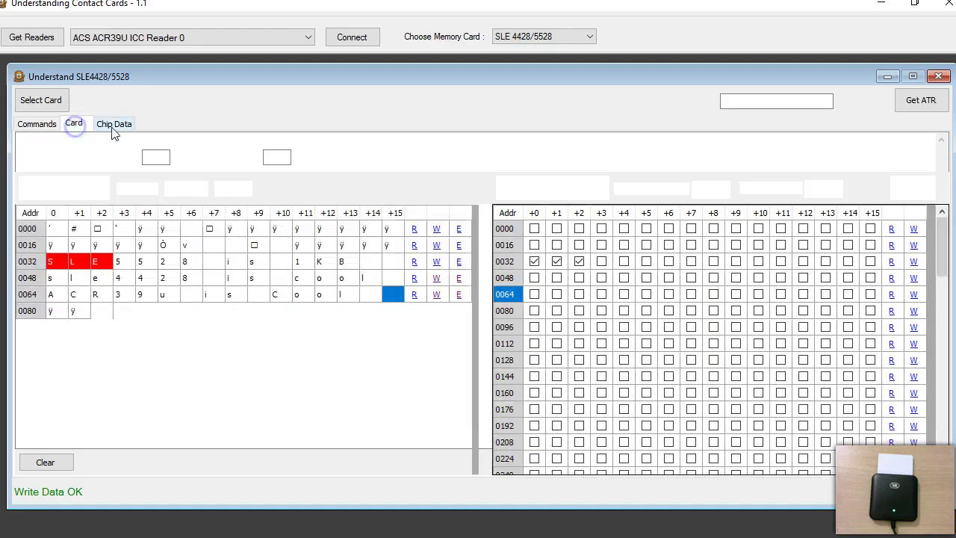
left_click(113, 124)
left_click(79, 125)
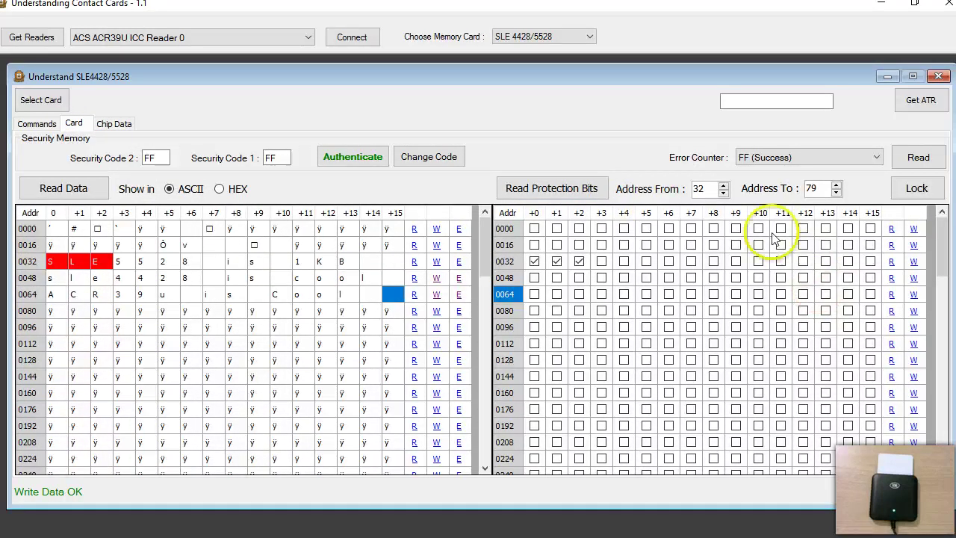
Lock the bytes in the address range 32 to 79 and accept that this cannot be undone.
left_click(705, 193)
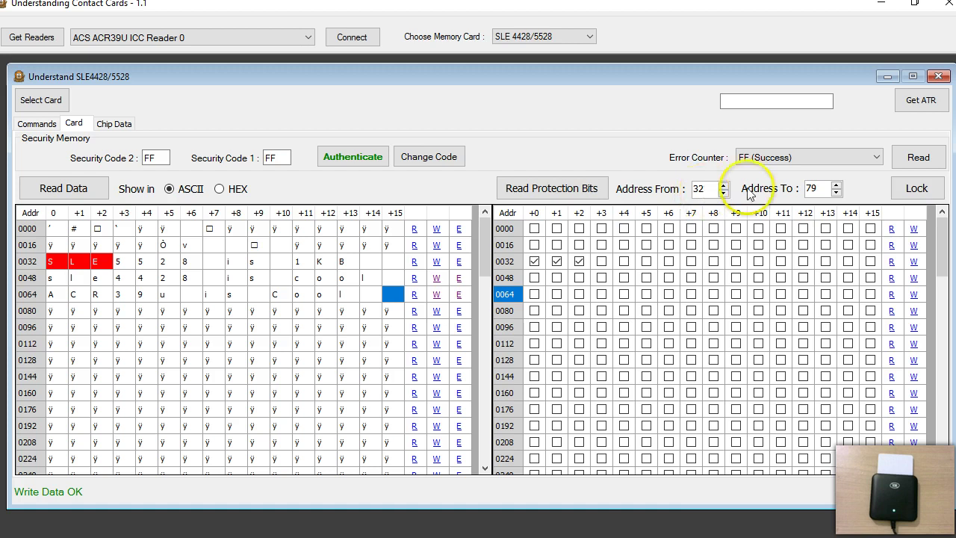
left_click(918, 193)
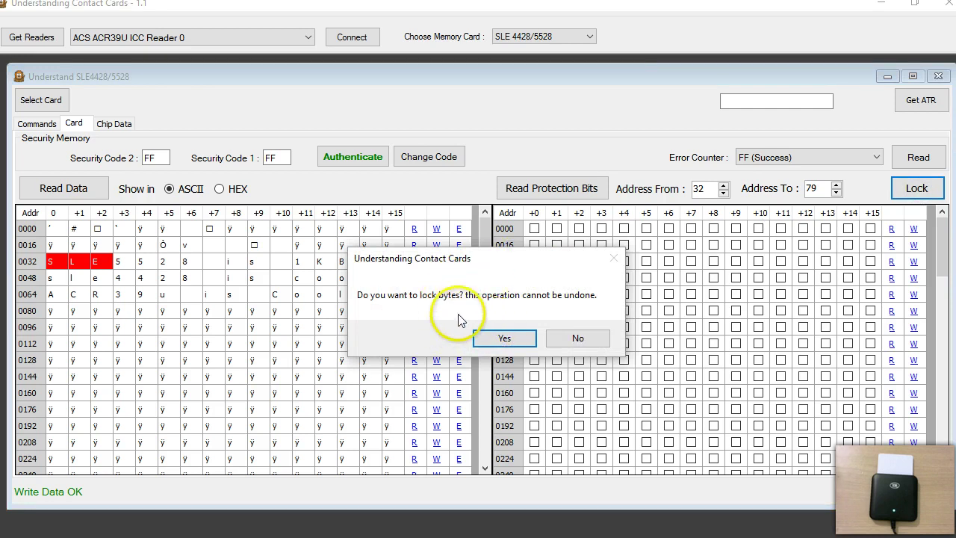
left_click(504, 340)
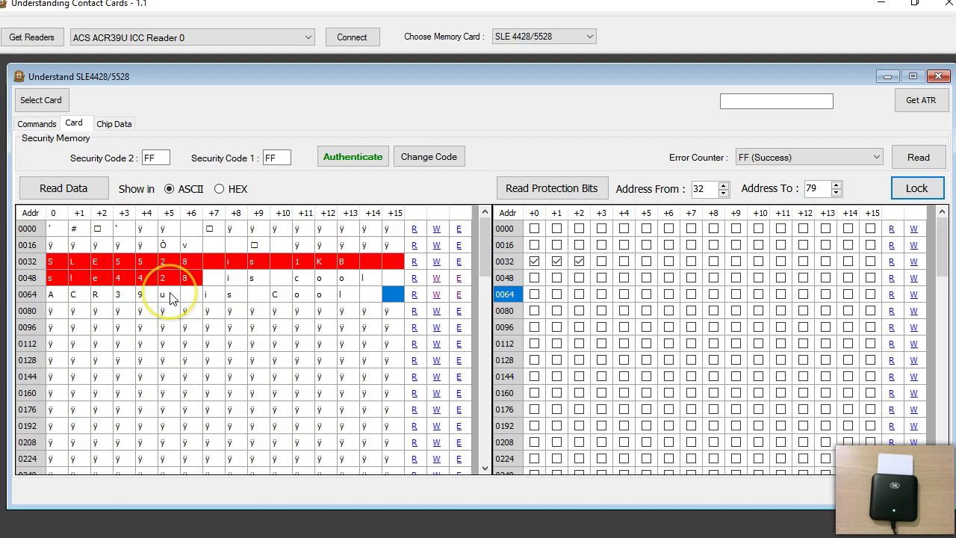
Inspect the boundary between locked and unlocked bytes around +7 in row 0048.
left_click(219, 281)
left_click(217, 289)
left_click(218, 281)
left_click(216, 287)
left_click(216, 280)
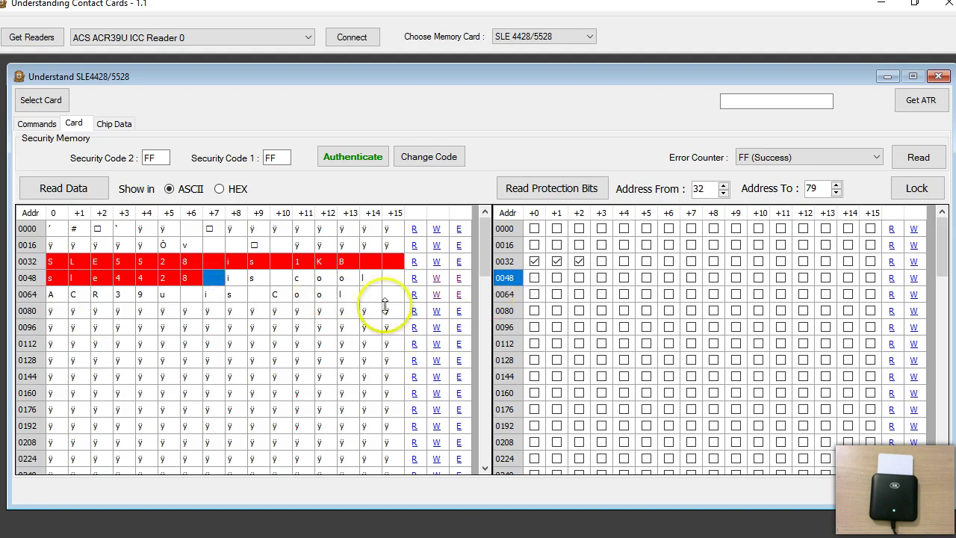
Examine the protection command for addresses 32 to 79 and the Read Protection commands in the command log.
left_click(37, 123)
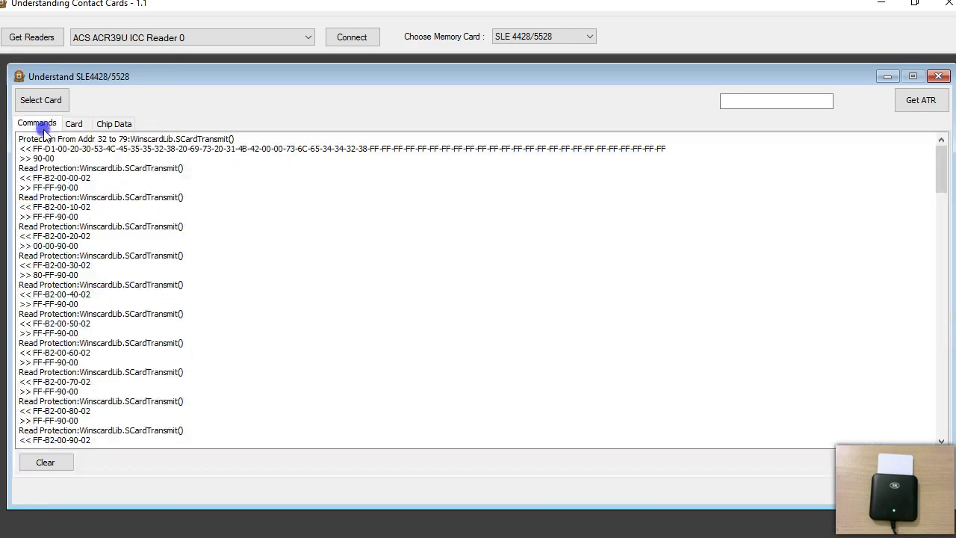
scroll(351, 310, "down", 8)
left_click_drag(941, 209, 943, 427)
left_click(213, 421)
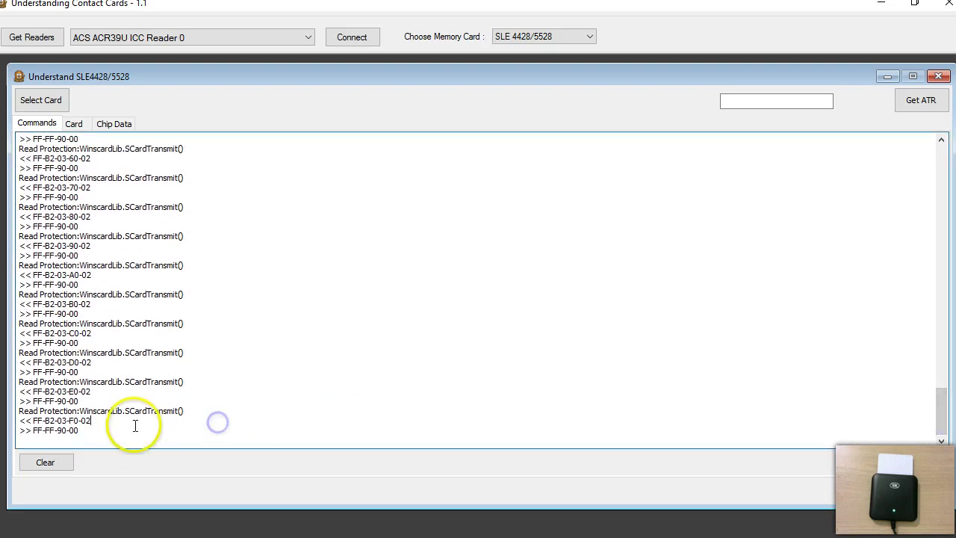
scroll(131, 431, "up", 20)
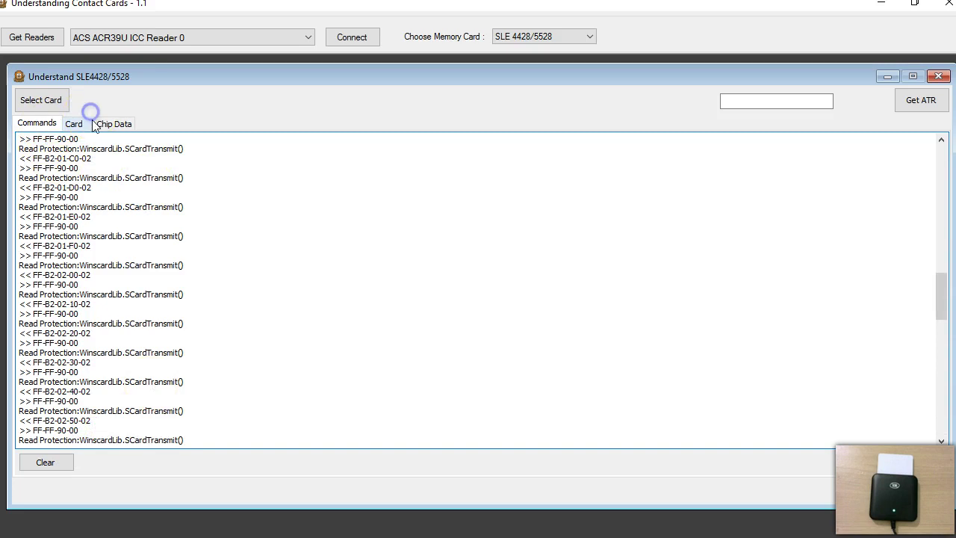
Re-read the protection bits of rows 0032, 0048 and 0064 and compare them with the memory data.
left_click(77, 124)
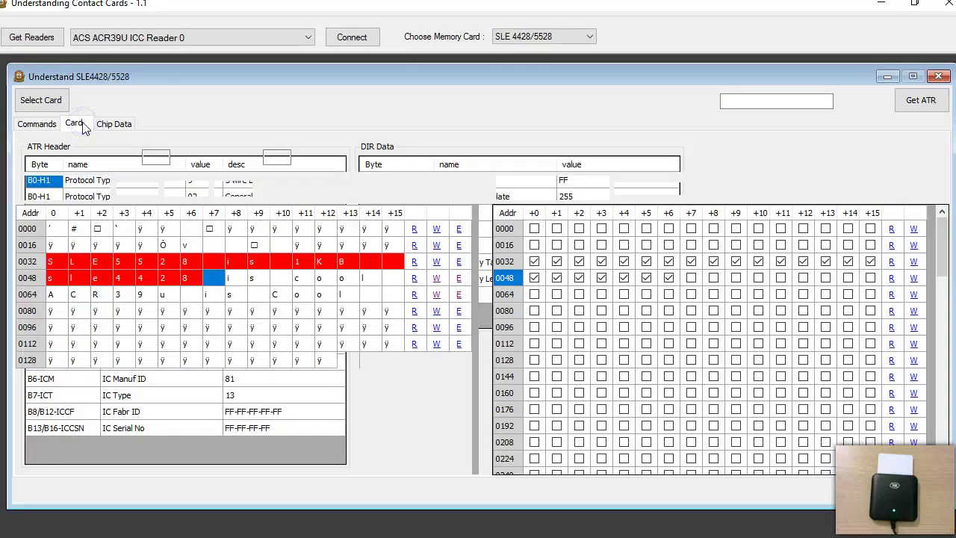
left_click(892, 263)
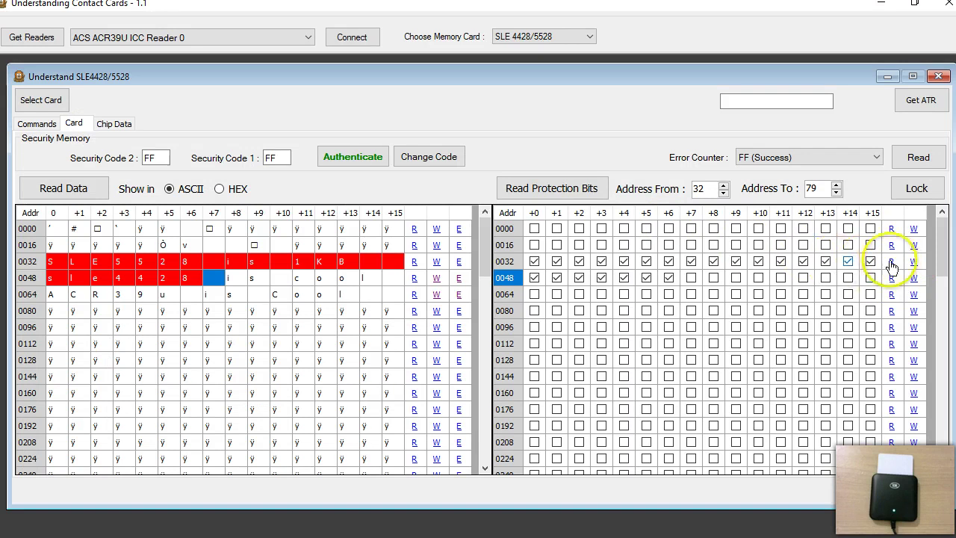
left_click(892, 278)
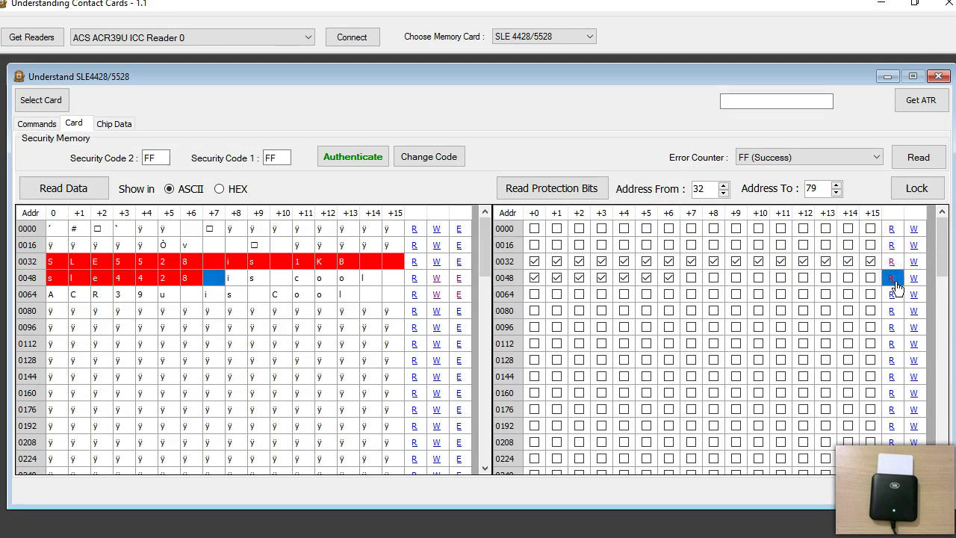
left_click(892, 295)
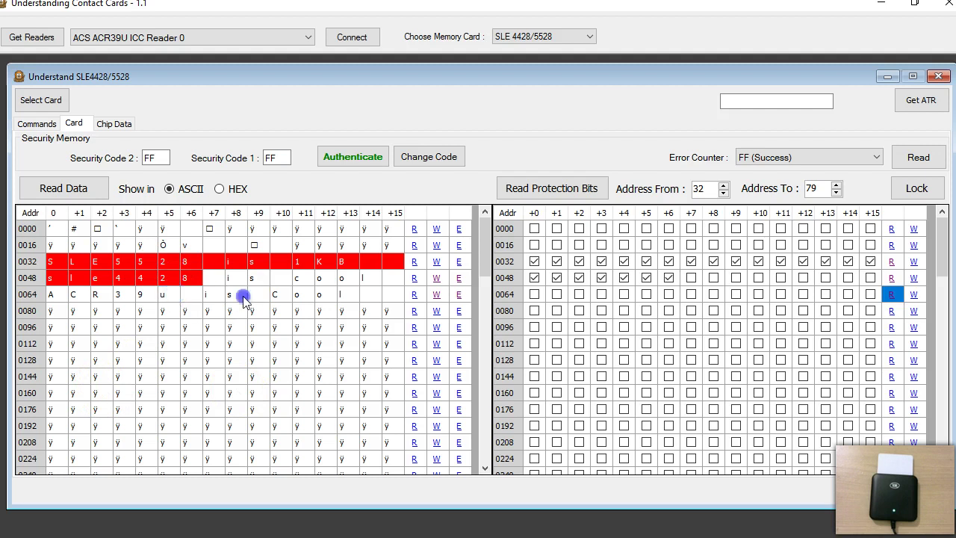
left_click(237, 277)
left_click(193, 296)
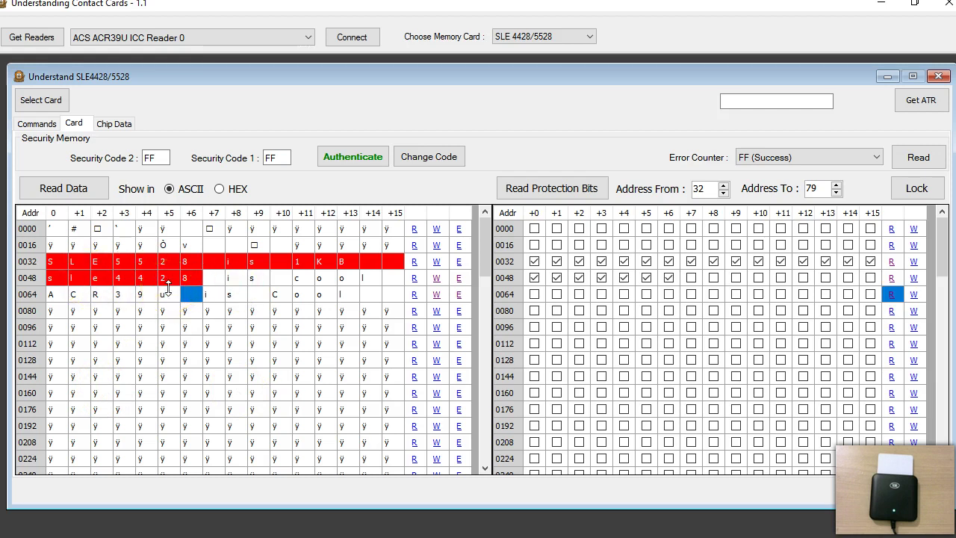
Close the session, reconnect to the SLE 4428/5528 card, select it and read its memory data in HEX.
left_click(938, 76)
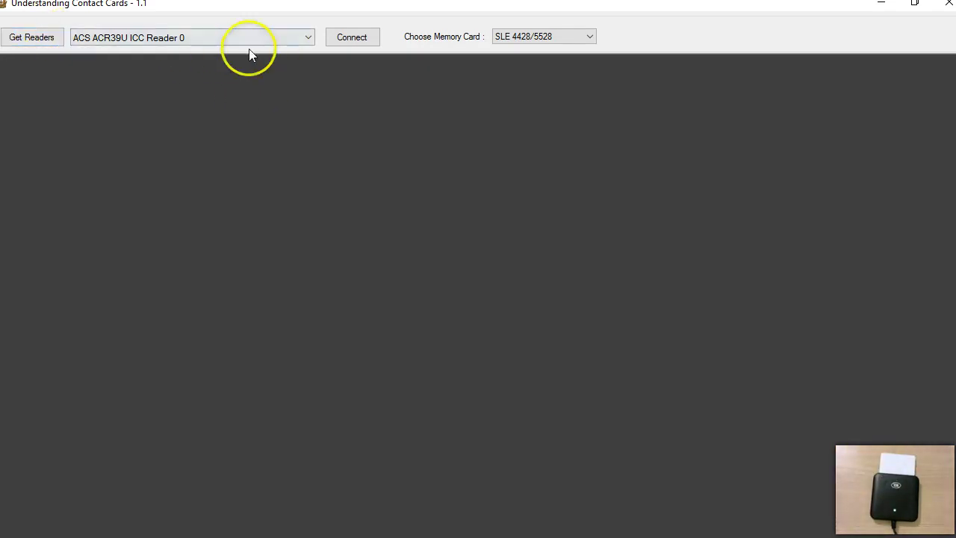
left_click(352, 37)
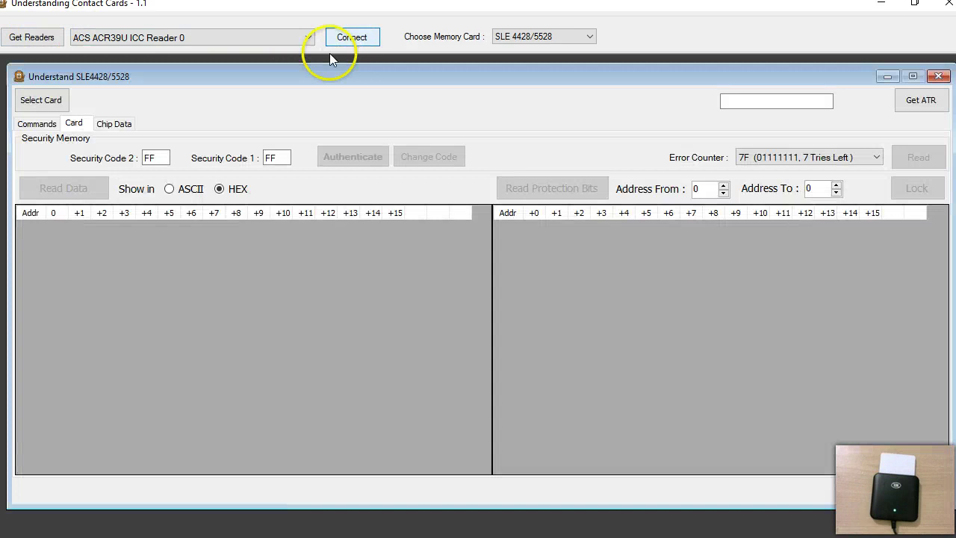
left_click(47, 103)
left_click(93, 188)
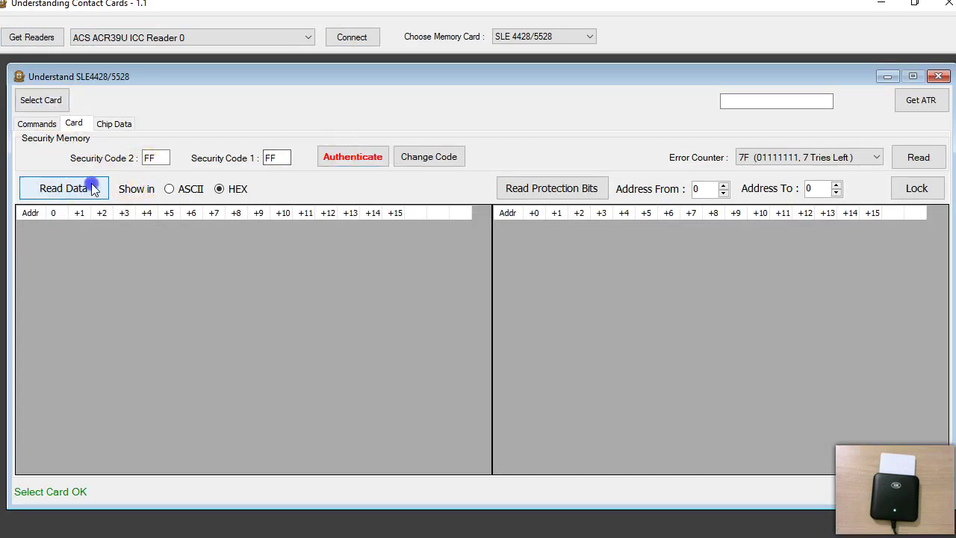
left_click(93, 188)
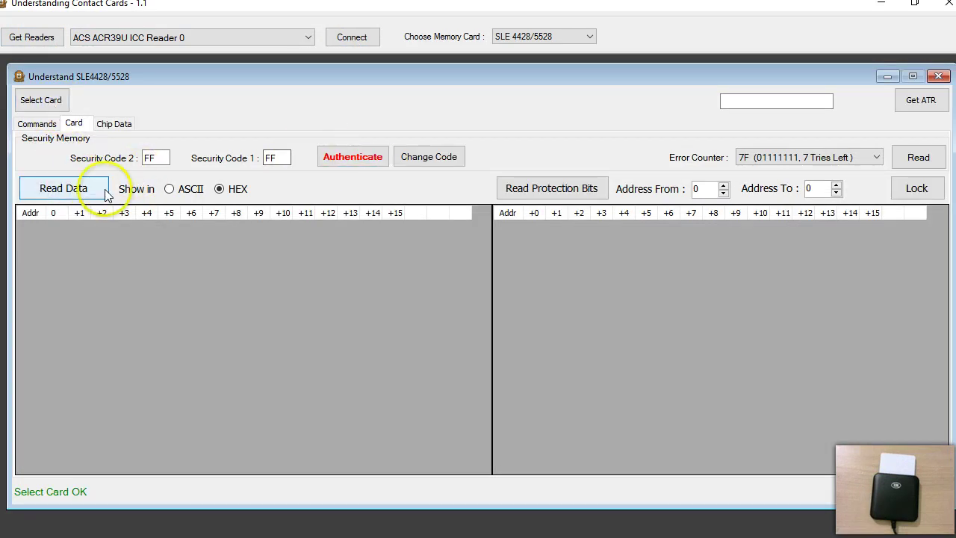
Review the protection bits of rows 0032 and 0048 along with the start and end address fields.
left_click(892, 165)
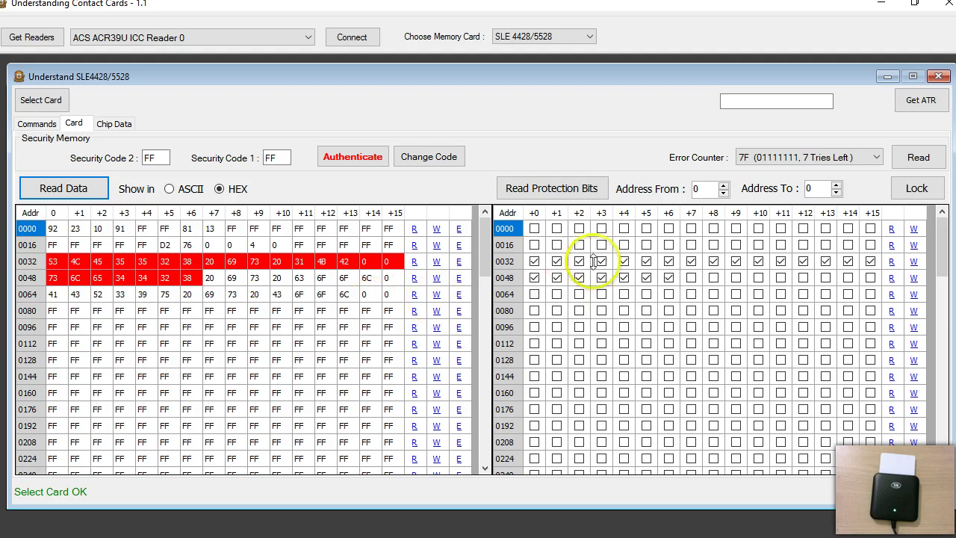
left_click(687, 189)
left_click(807, 188)
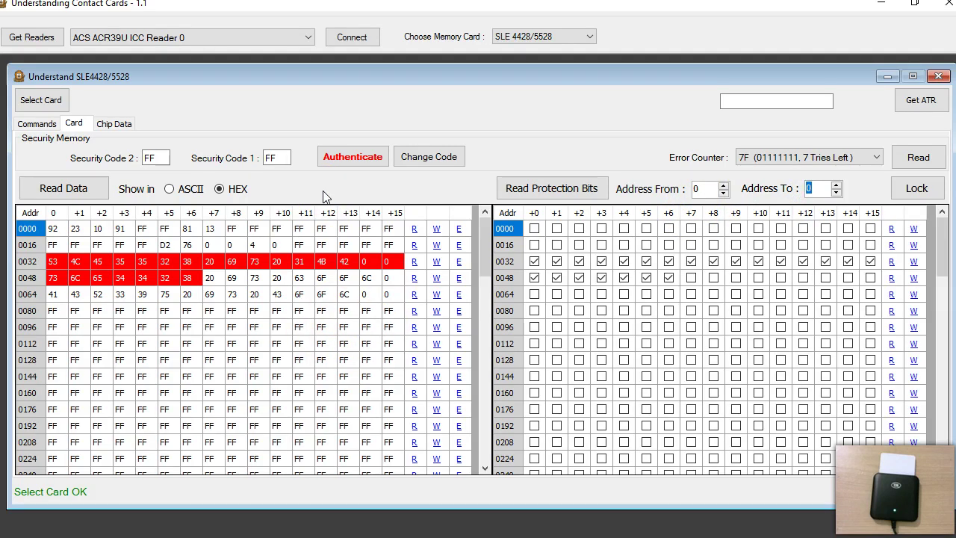
Authenticate with the current security codes, enter new values in Security Code 2 and Security Code 1, and change the card's PSC code.
left_click(346, 159)
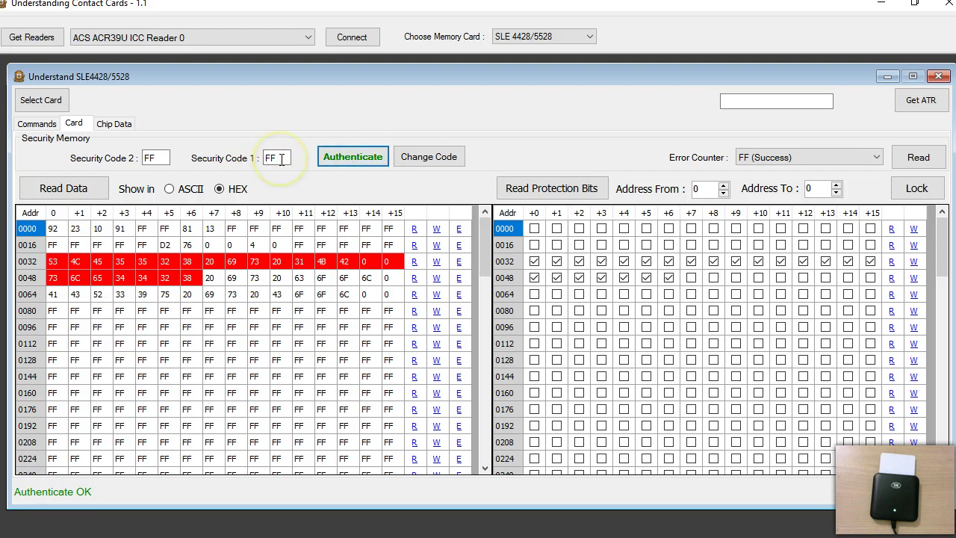
double_click(162, 161)
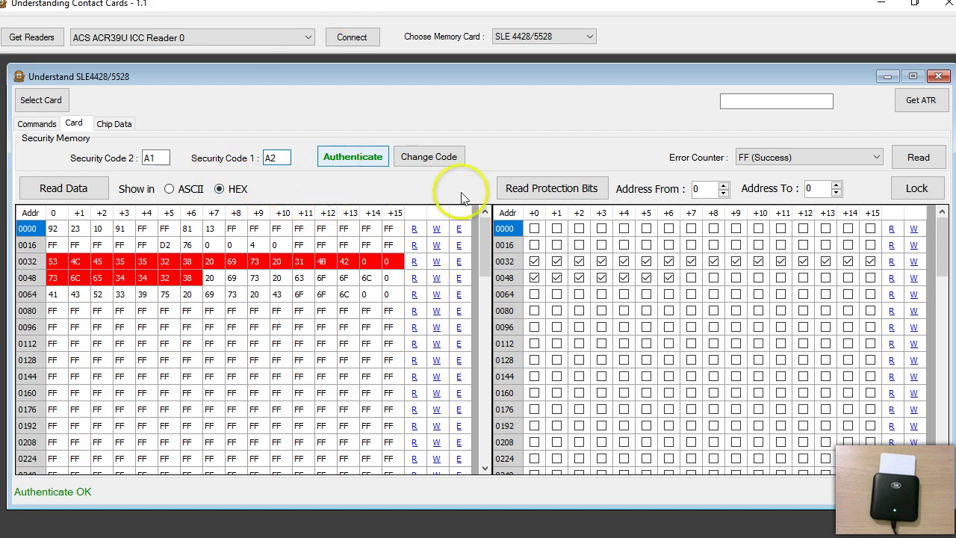
left_click(419, 160)
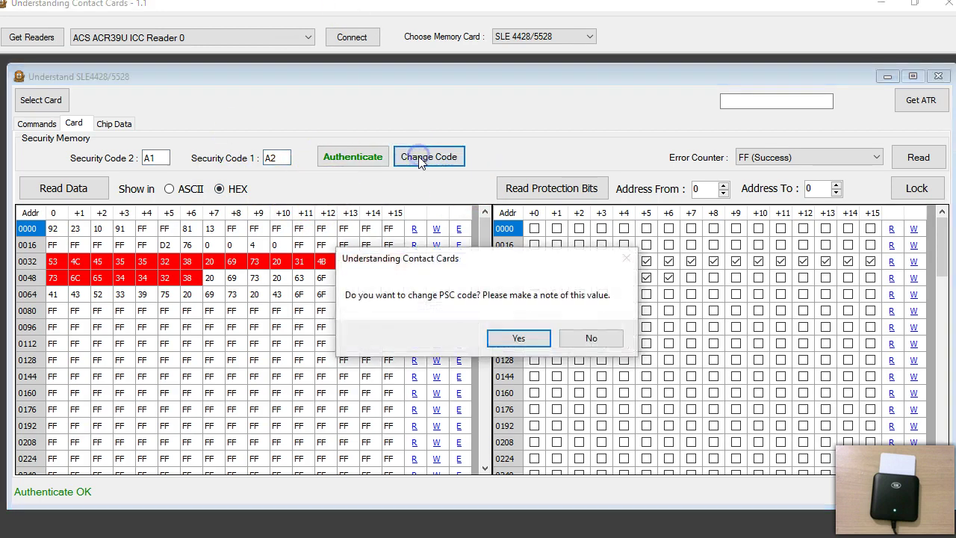
left_click(515, 339)
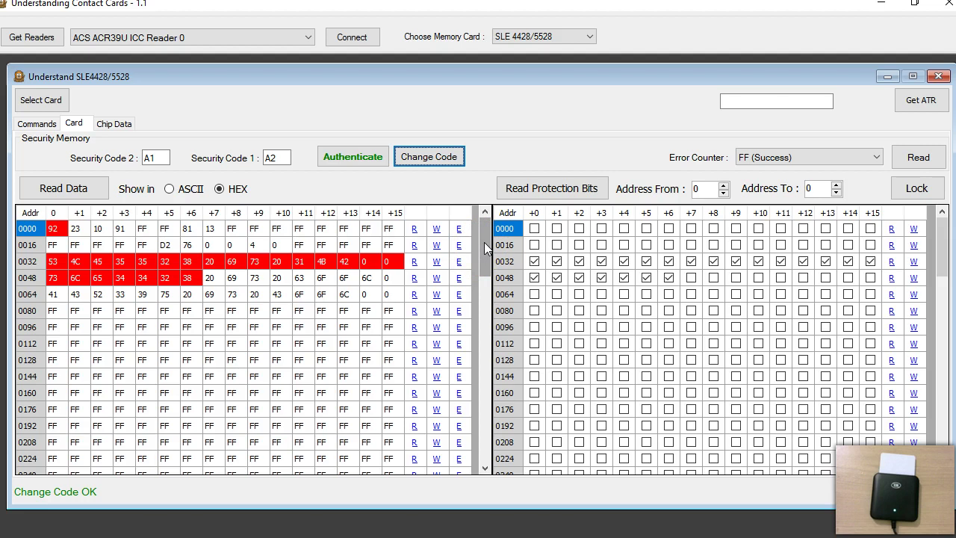
Review the memory data at address 0 and re-read the last row, 1008, where the PSC is stored.
left_click(57, 245)
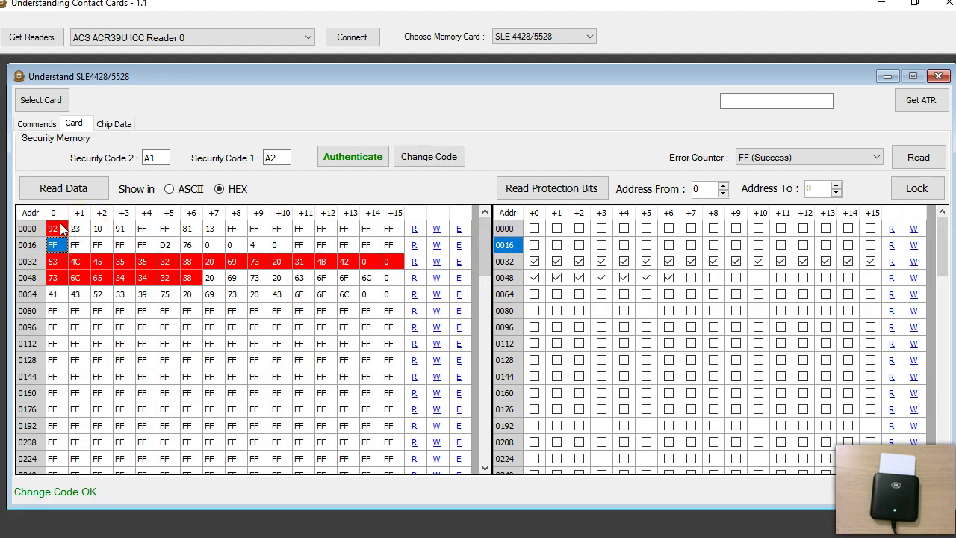
left_click(60, 229)
mouse_move(484, 243)
left_mouse_down()
mouse_move(484, 329)
mouse_move(485, 243)
left_mouse_up()
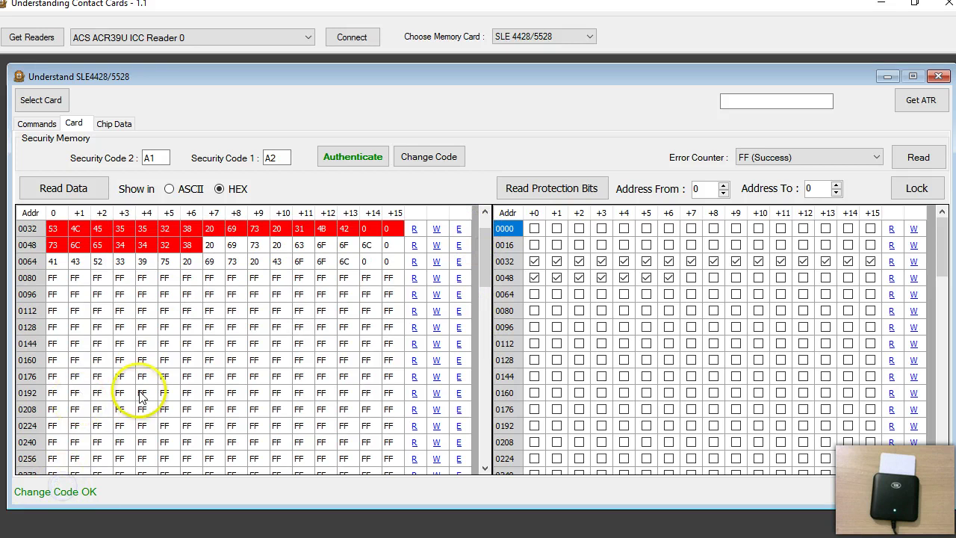
left_click_drag(483, 253, 486, 455)
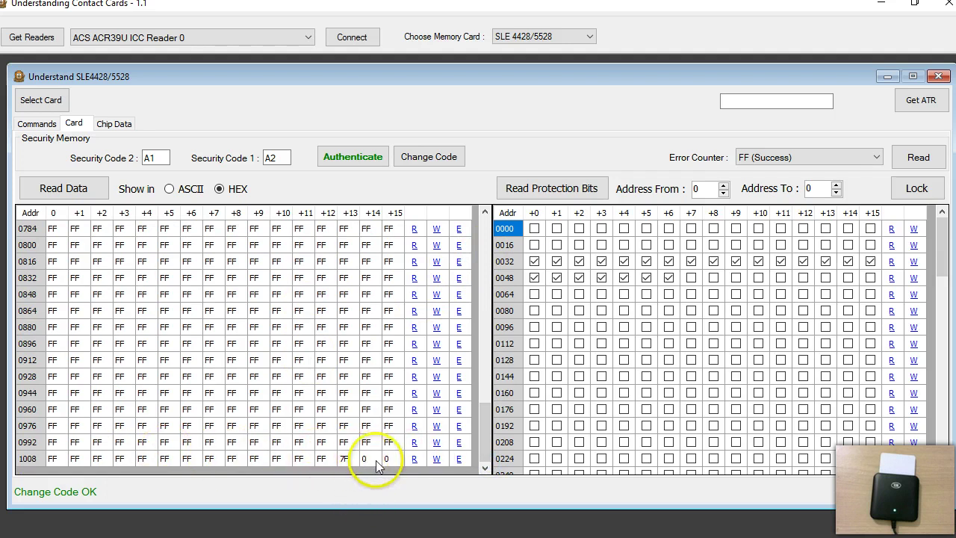
left_click(414, 458)
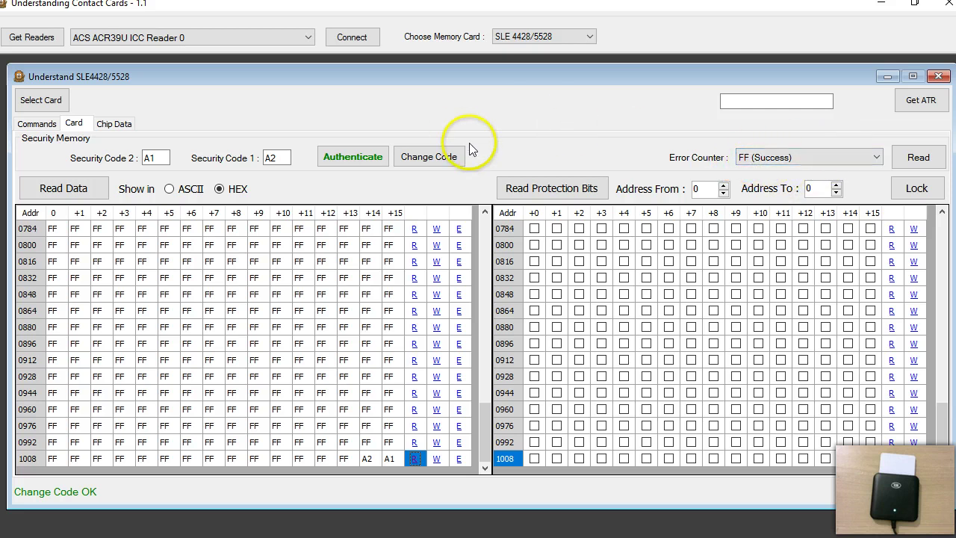
Close the card session, refresh the reader list, reconnect to the SLE 4428/5528 card and select it.
left_click(888, 76)
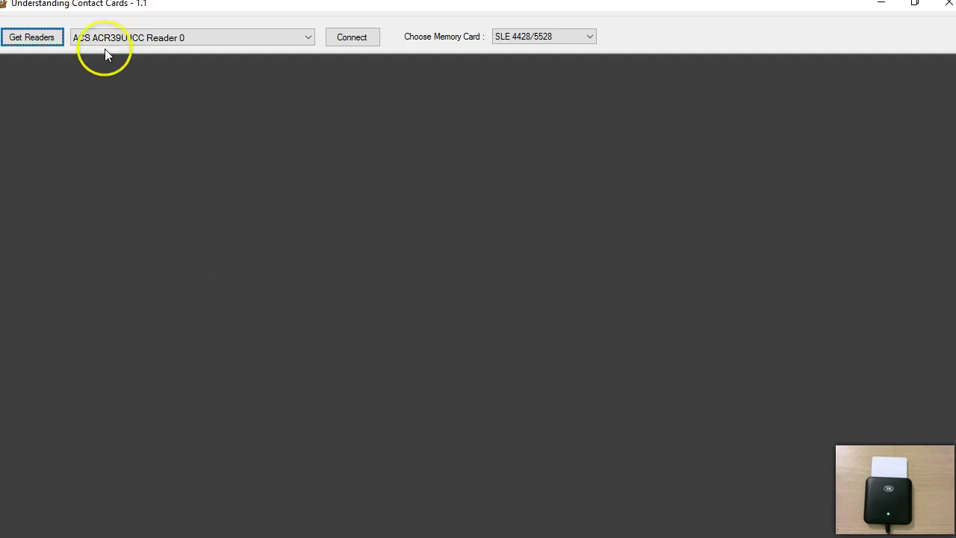
left_click(35, 40)
left_click(359, 38)
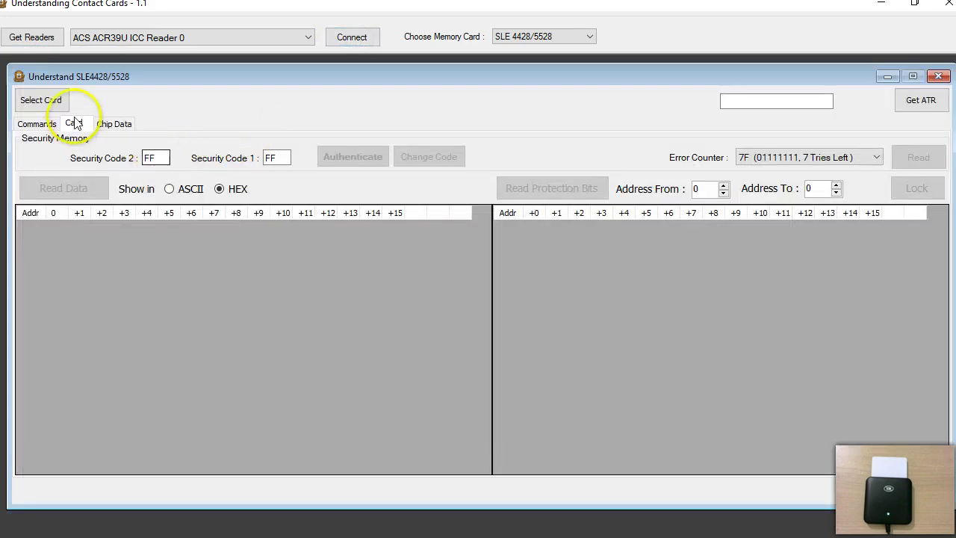
left_click(56, 101)
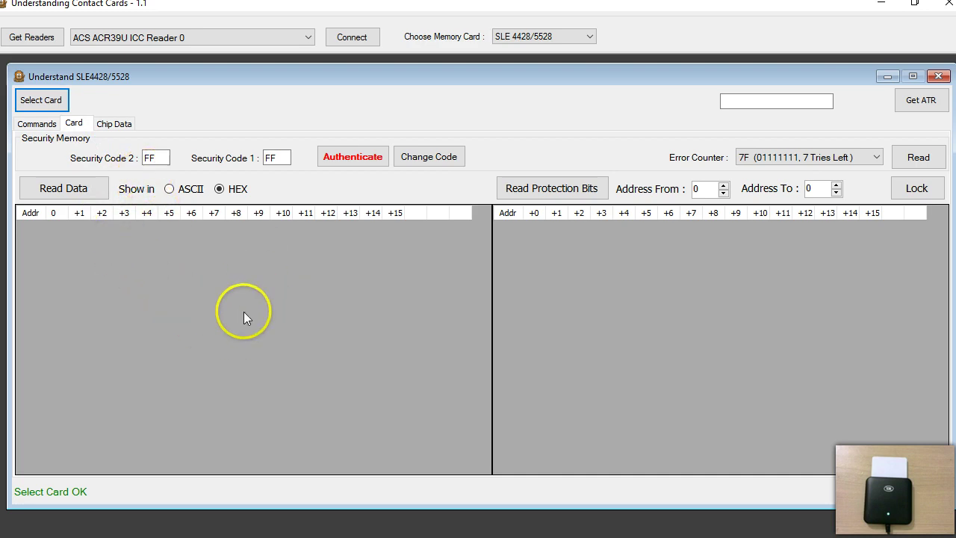
Enter the changed values in Security Code 2 and Security Code 1, authenticate, and read the memory data in HEX.
left_click_drag(159, 158, 110, 161)
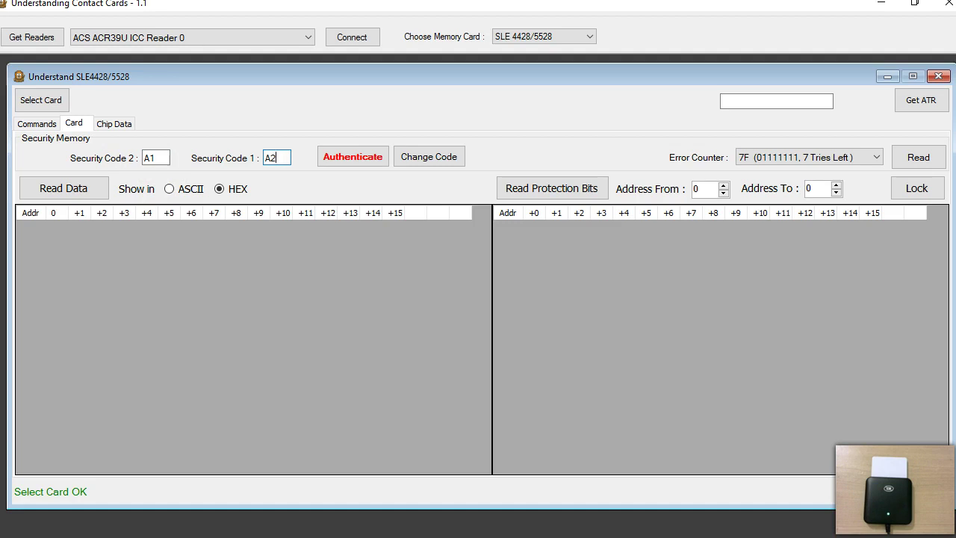
left_click(340, 164)
left_click(90, 190)
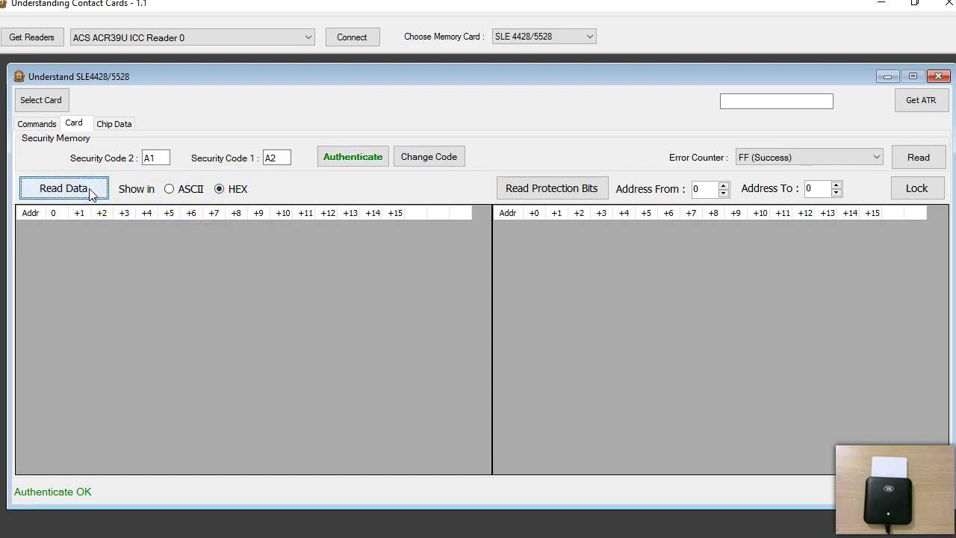
left_click(262, 363)
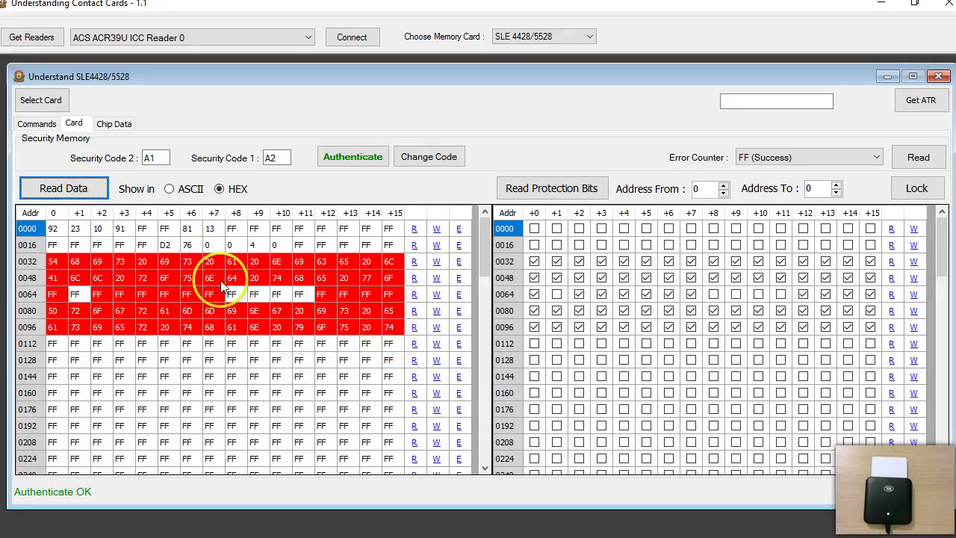
Mark all sixteen protection bits of row 0112, from +0 to +15, for locking.
scroll(327, 384, "down", 1)
left_click(340, 381)
left_click(714, 391)
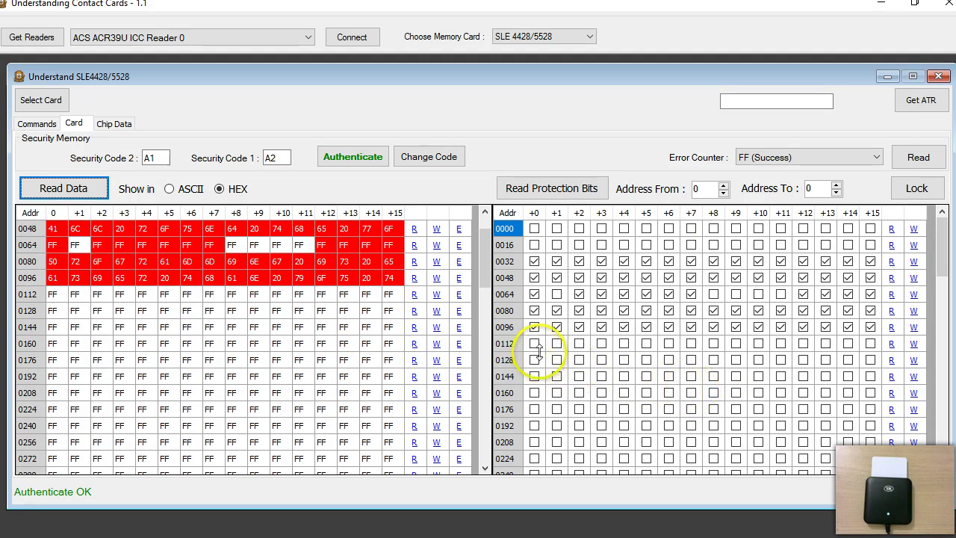
left_click(535, 345)
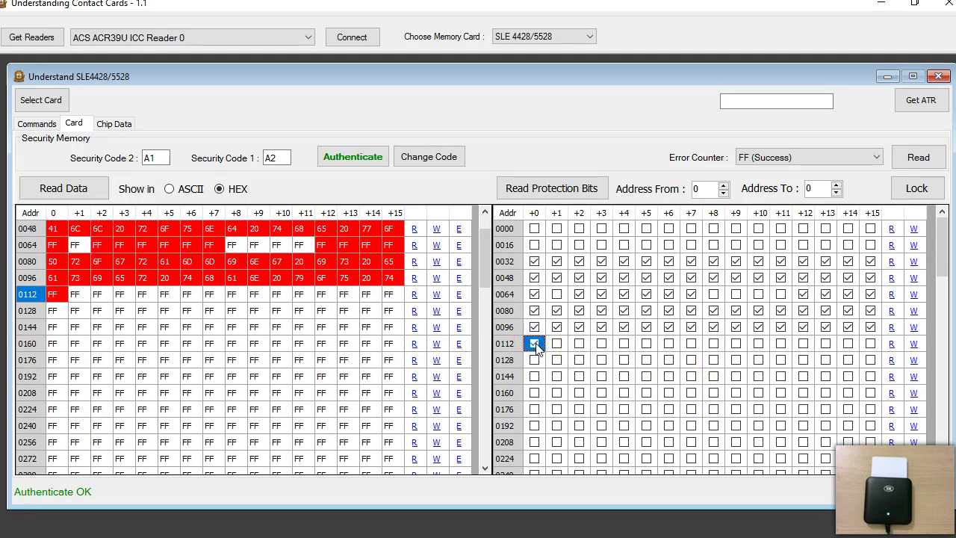
scroll(298, 348, "up", 1)
left_click(558, 345)
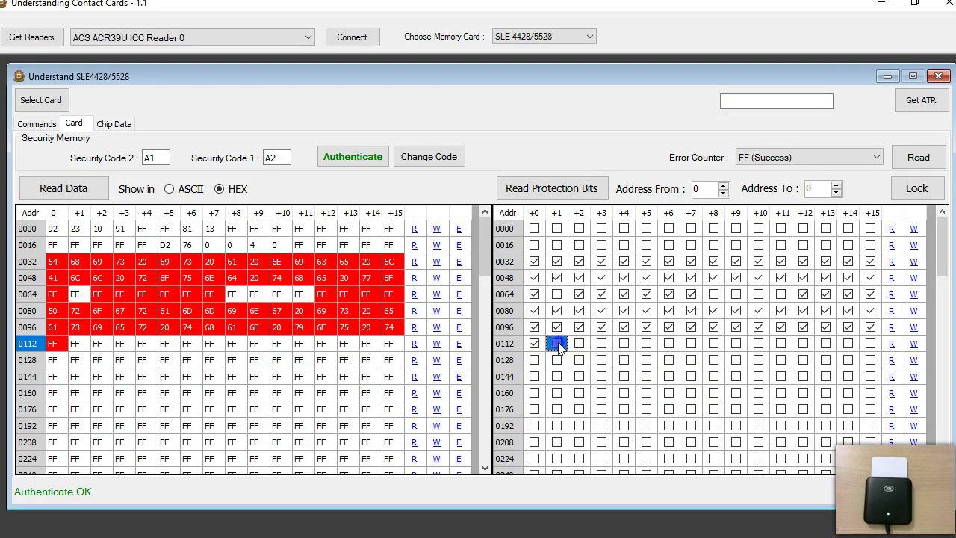
left_click(578, 344)
left_click(601, 345)
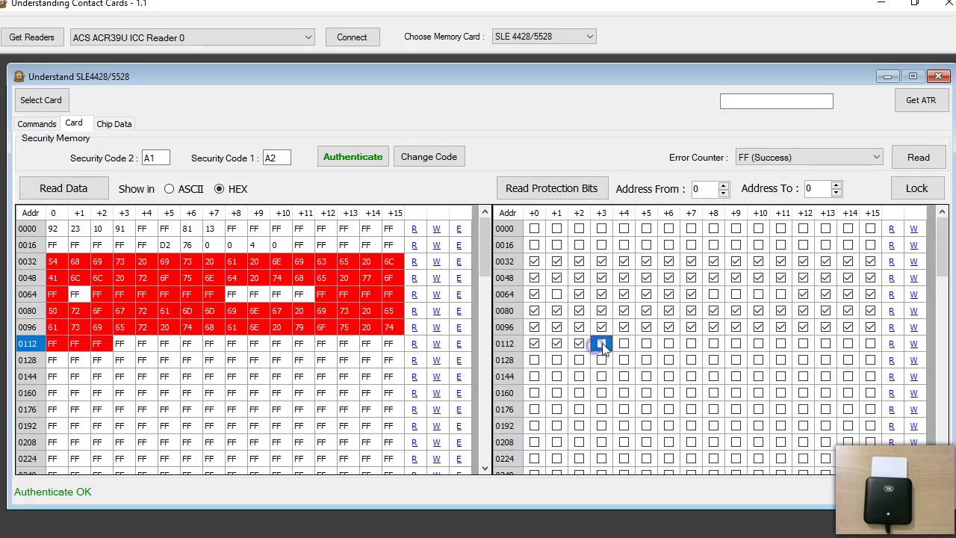
left_click(624, 344)
left_click(646, 345)
left_click(691, 344)
left_click(668, 345)
left_click(691, 344)
left_click(713, 345)
left_click(736, 345)
left_click(758, 344)
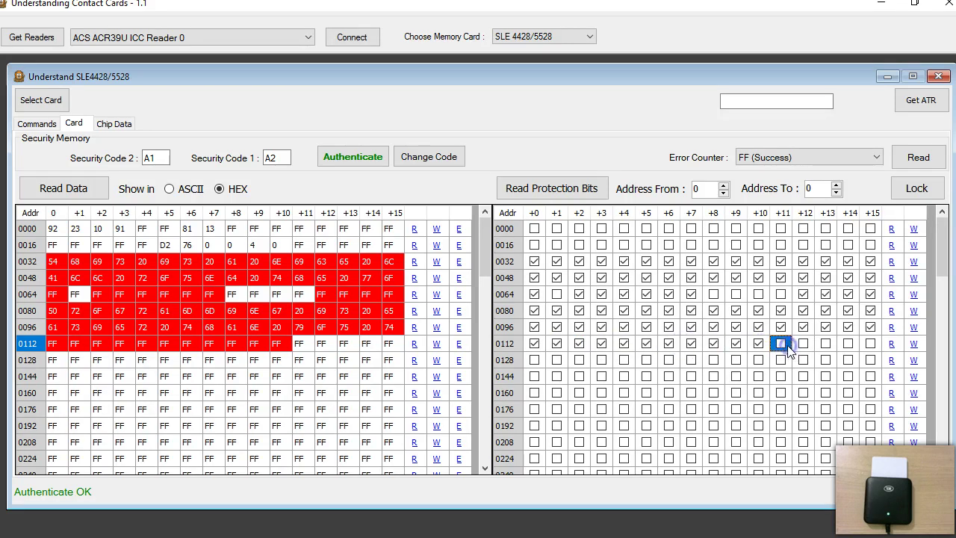
left_click(780, 344)
left_click(803, 344)
left_click(825, 345)
left_click(847, 344)
left_click(870, 344)
left_click(912, 344)
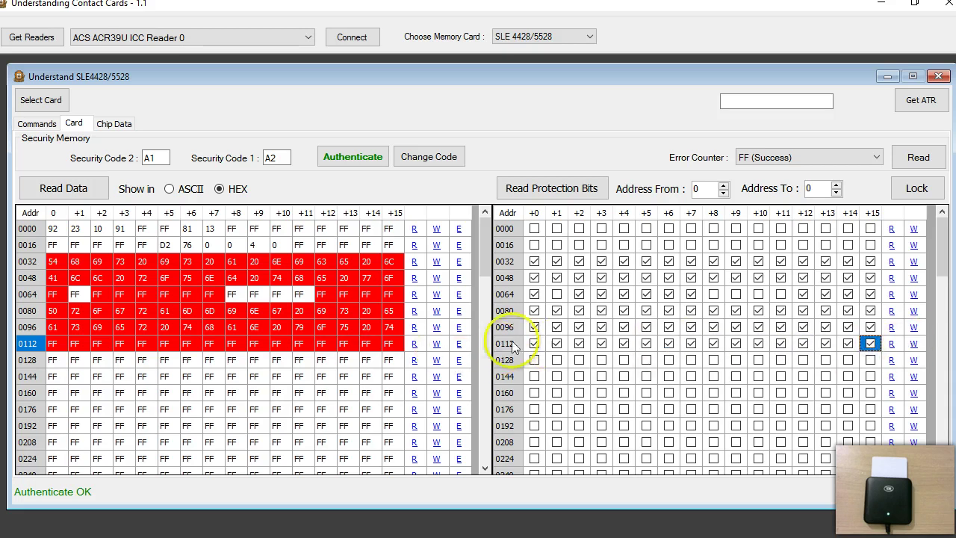
Edit the data of row 0112 to hold the ASCII text "Dont Forget PSC".
left_click(458, 344)
left_click_drag(482, 272, 283, 271)
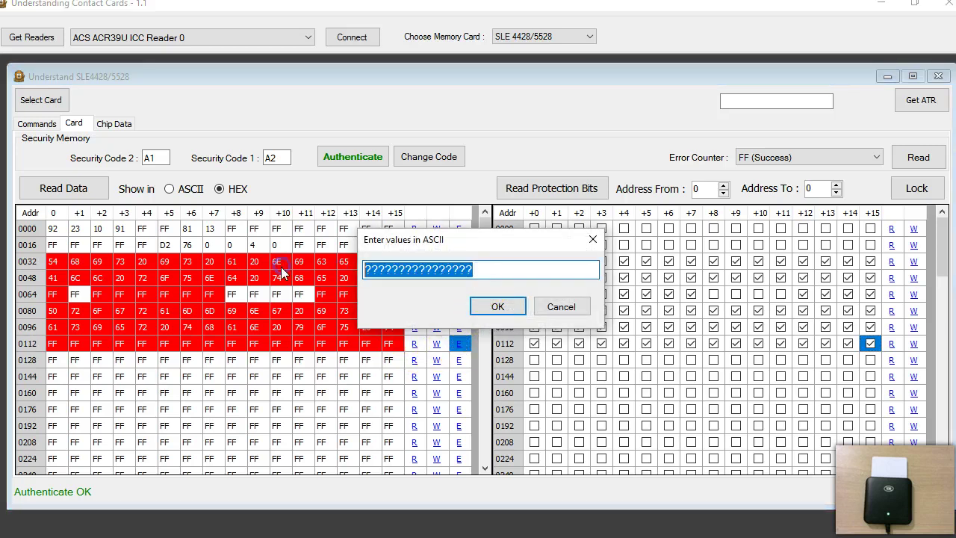
type("Dont Forget PSC")
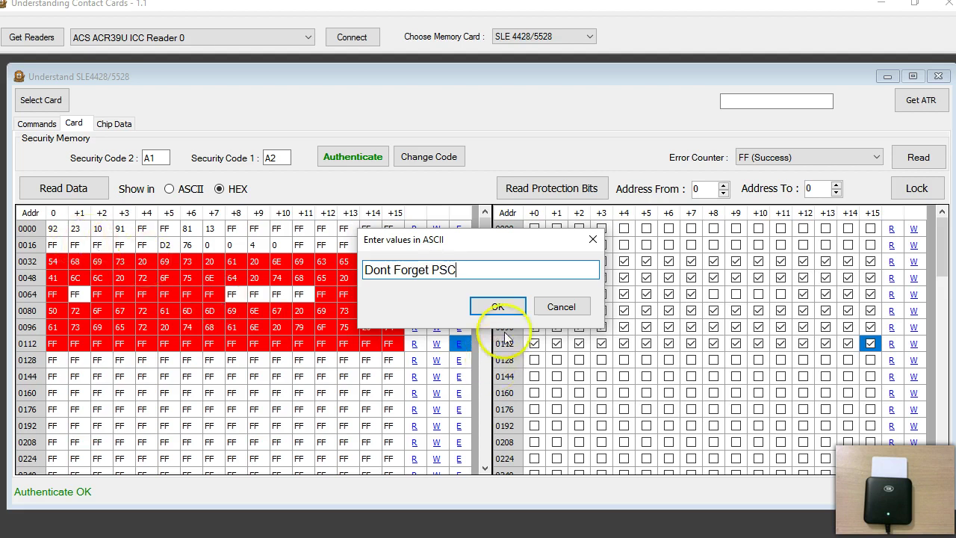
left_click(498, 306)
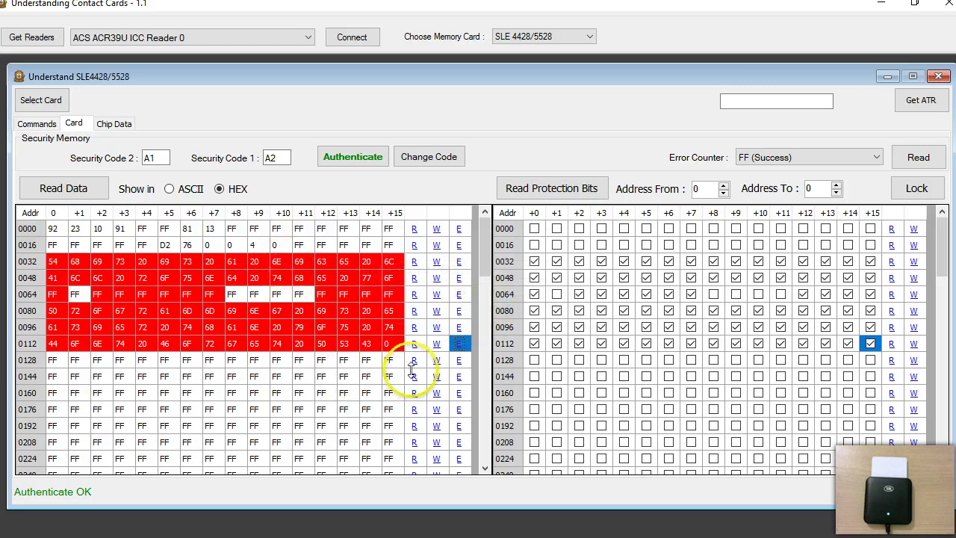
Write row 0112 to the card and lock all of its marked memory addresses.
left_click(438, 343)
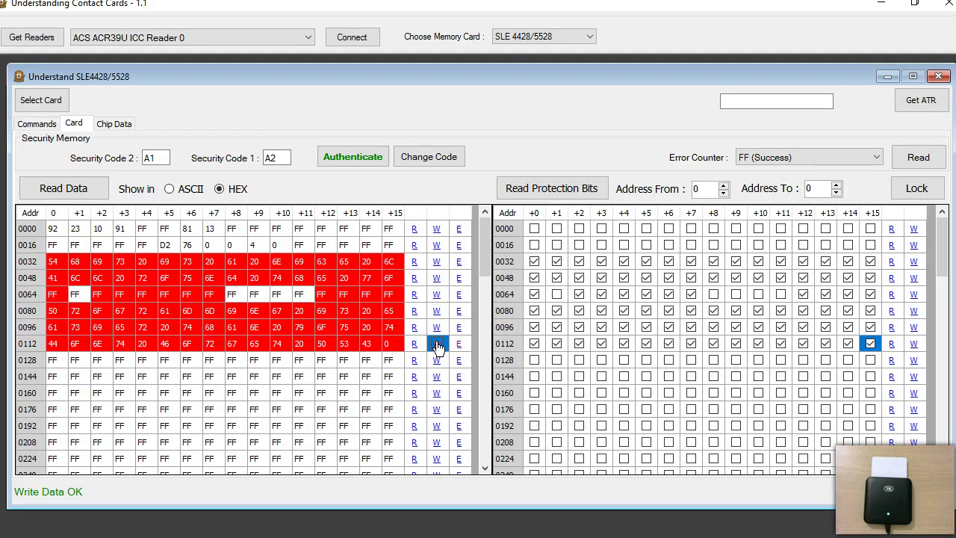
left_click(437, 346)
left_click(913, 345)
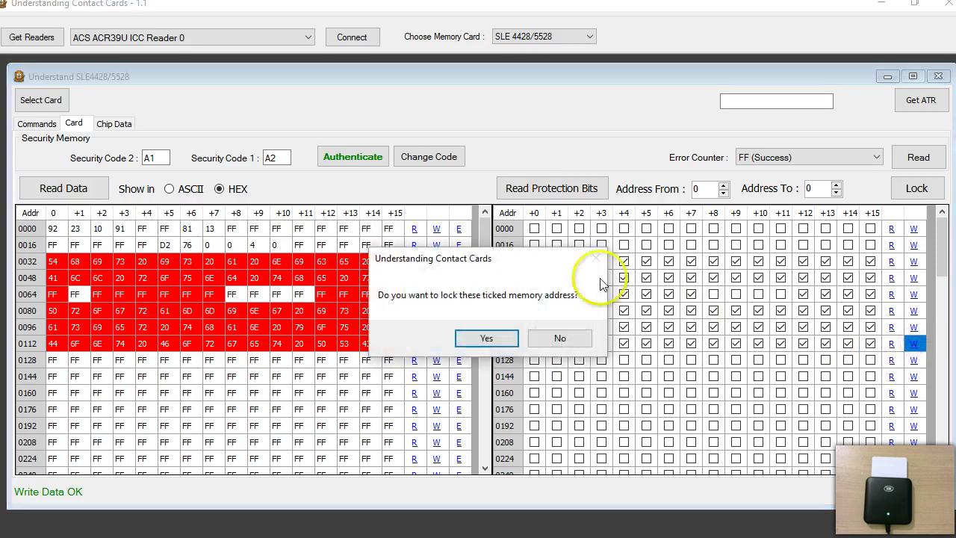
left_click(486, 340)
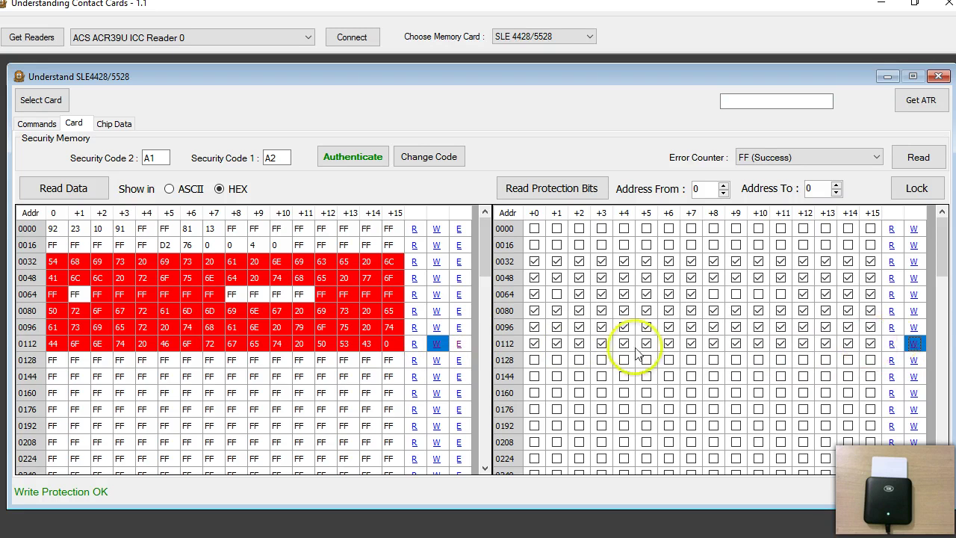
Clear the protection marks across row 0112 and re-read the row's protection bits from the card.
left_click(556, 343)
left_click(586, 348)
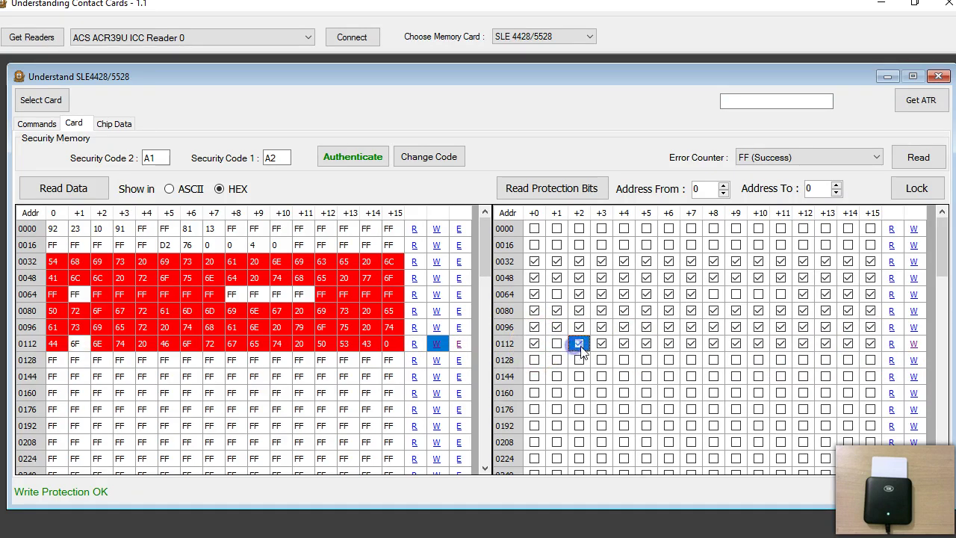
left_click(534, 343)
left_click(579, 343)
left_click(601, 342)
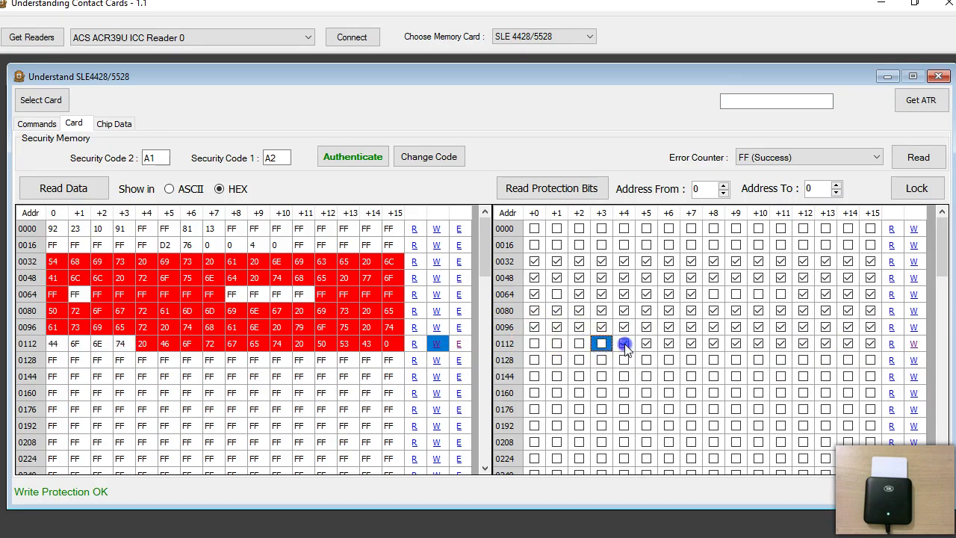
left_click(623, 343)
left_click(646, 343)
left_click(668, 344)
left_click(691, 344)
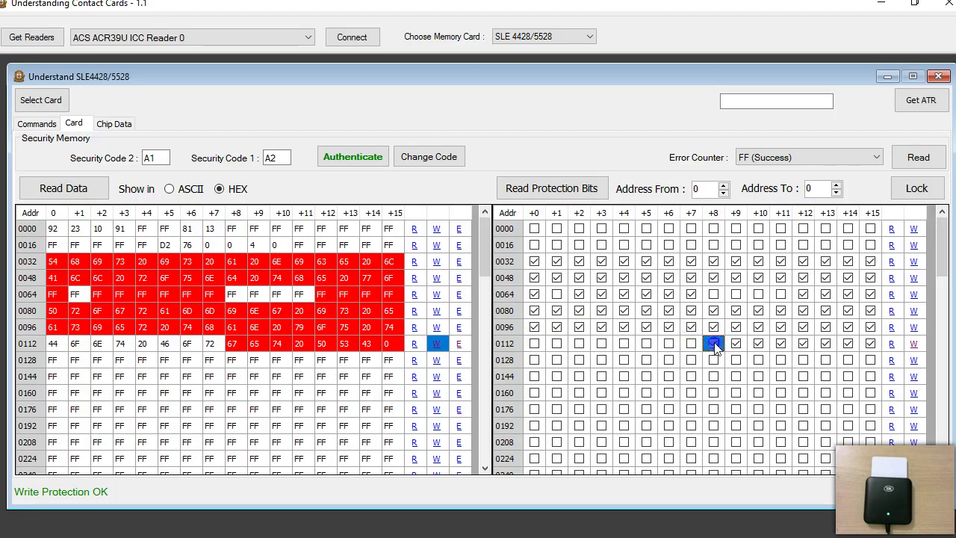
left_click(713, 343)
left_click(736, 344)
left_click(760, 344)
left_click(784, 345)
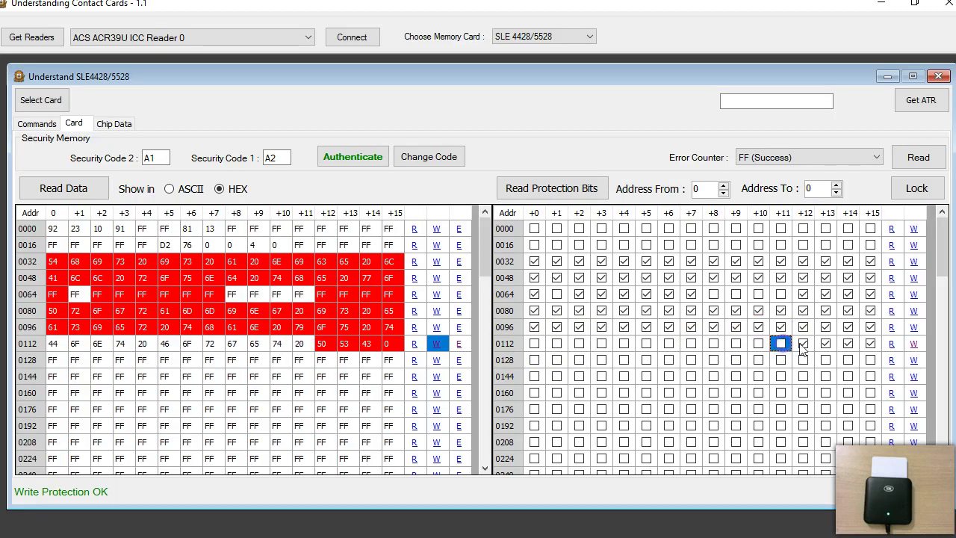
left_click(825, 343)
left_click(847, 344)
left_click(870, 343)
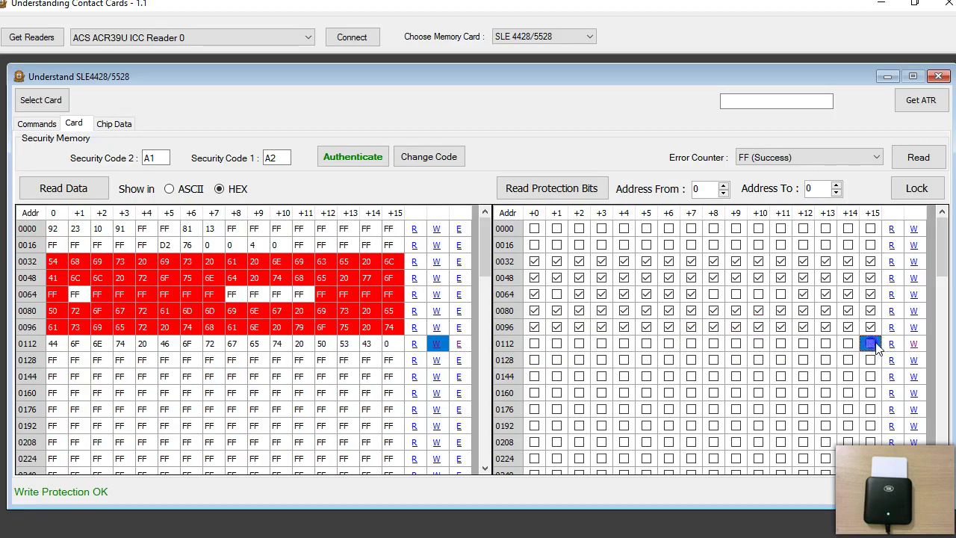
left_click(891, 345)
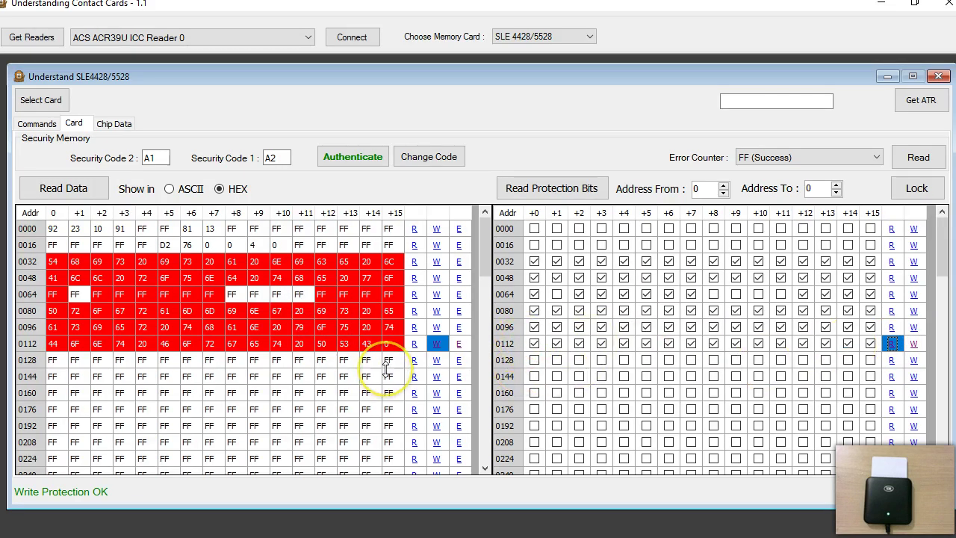
Edit the data of row 0128 to hold the ASCII text "Dont Forget PSC".
left_click(327, 382)
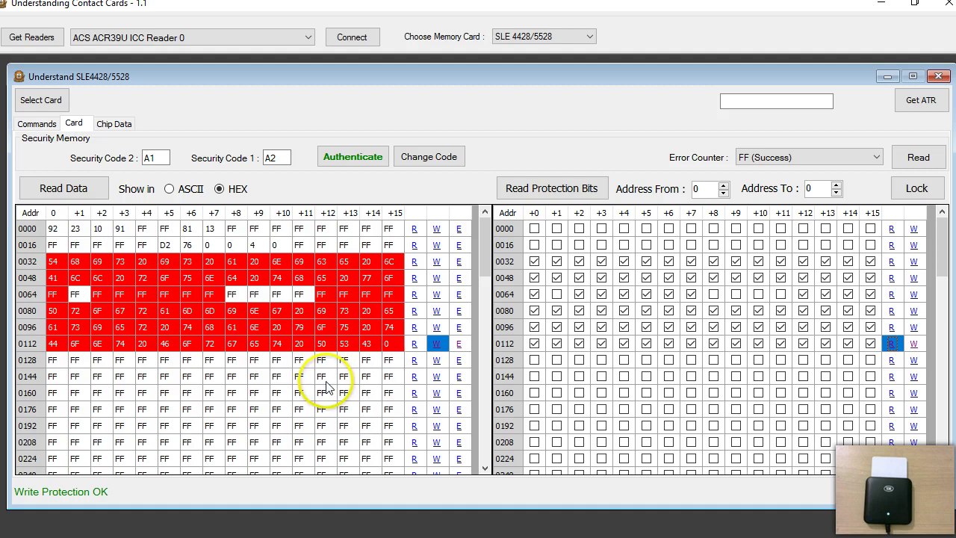
left_click(459, 361)
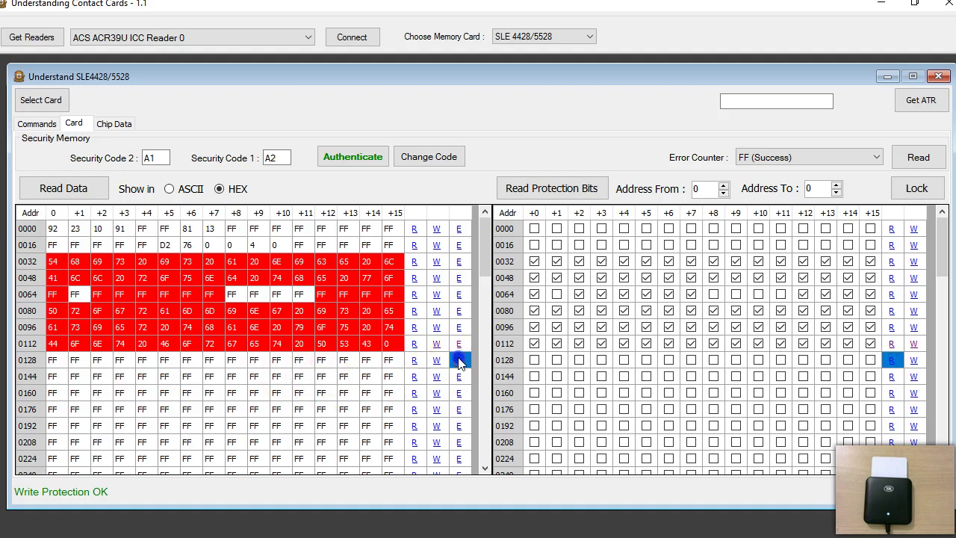
left_click(480, 264)
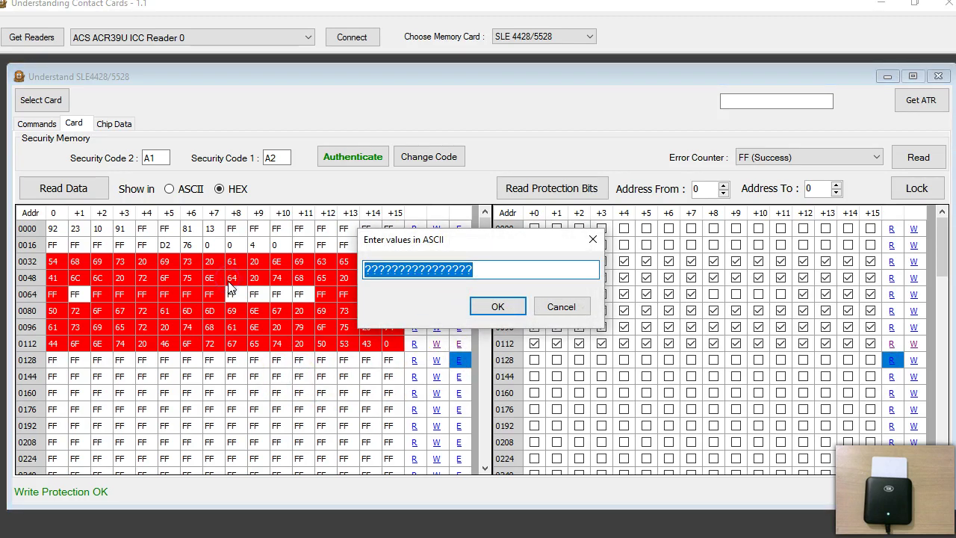
type("Dont Forget PSC")
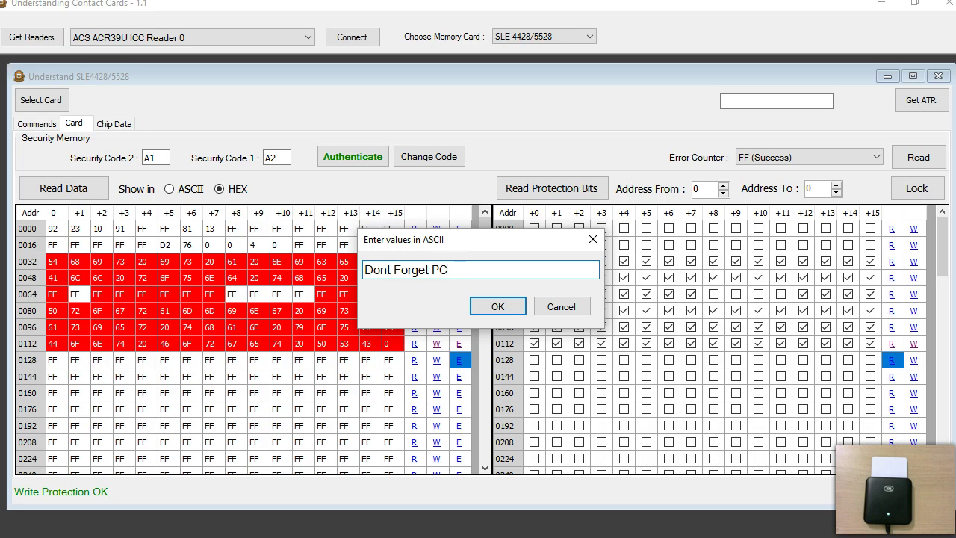
left_click(486, 306)
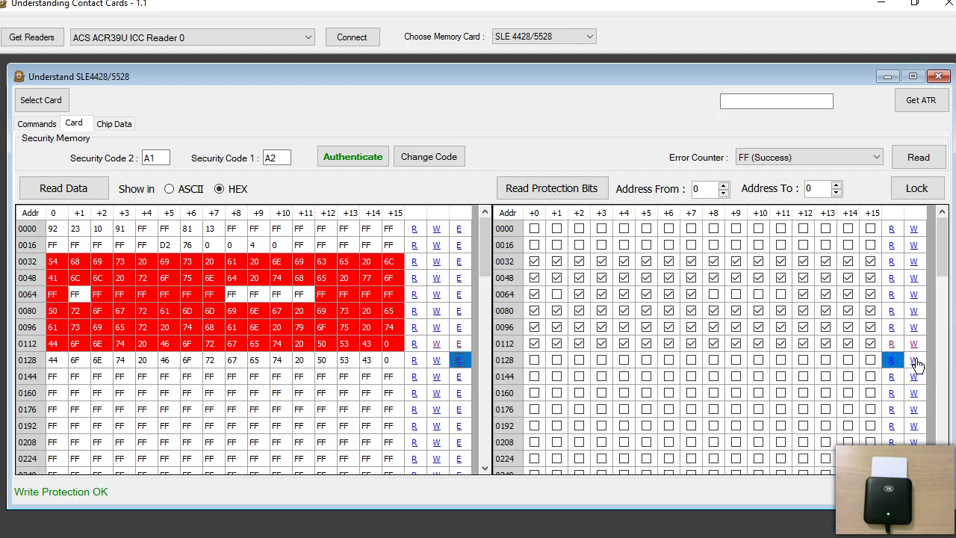
Mark all sixteen protection bits of row 0128, from +0 to +15, for locking.
left_click(534, 360)
left_click(556, 359)
left_click(579, 359)
left_click(601, 359)
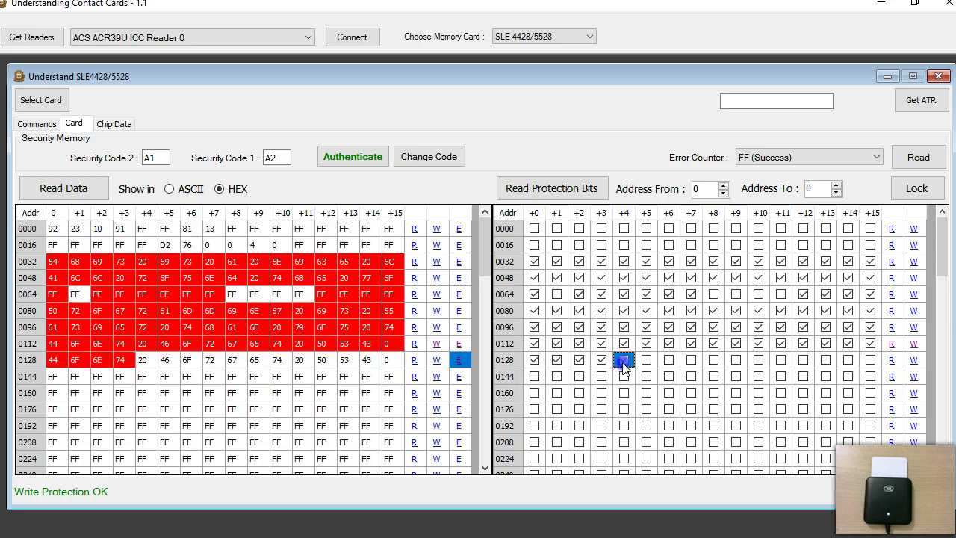
left_click(647, 360)
left_click(669, 360)
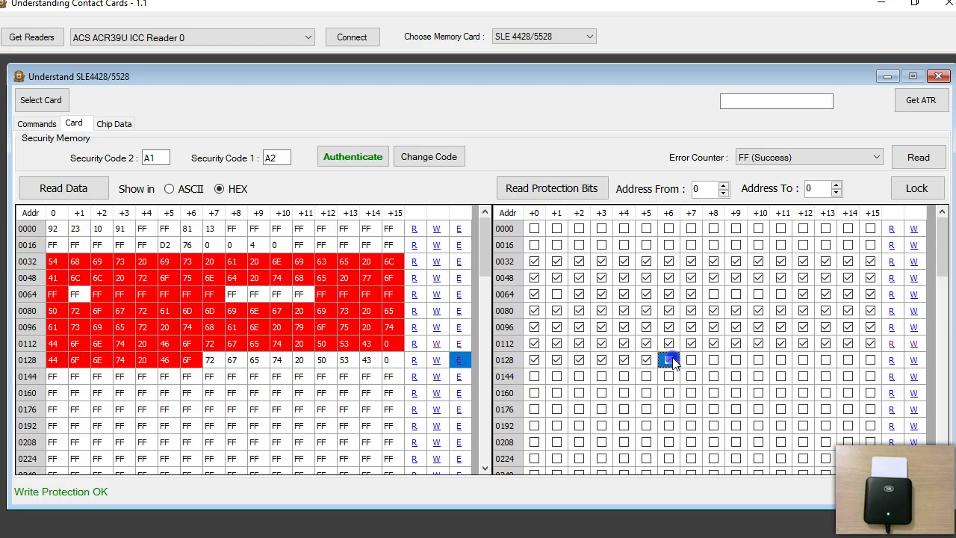
left_click(736, 361)
left_click(760, 361)
left_click(781, 362)
left_click(802, 361)
left_click(825, 361)
left_click(869, 362)
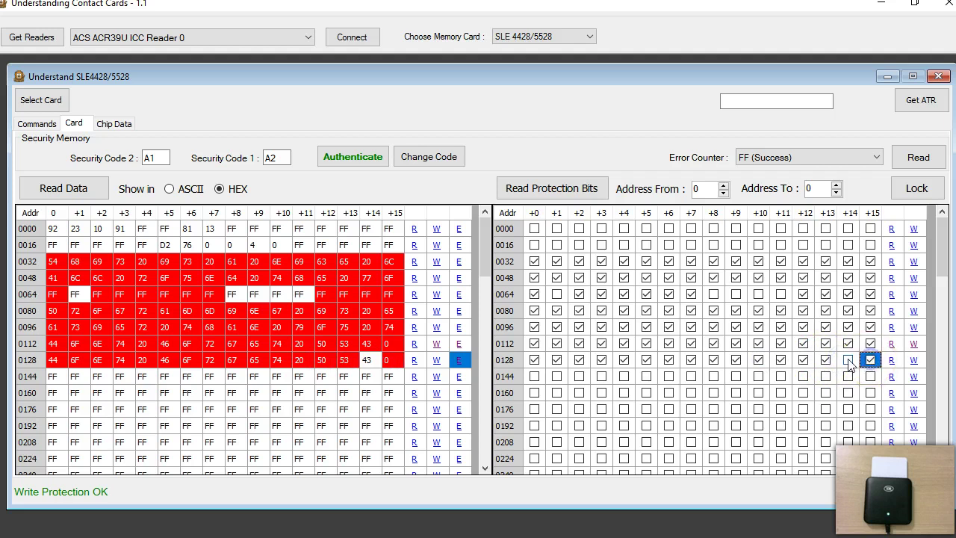
Write the protection bits of row 0128 to the card without writing the row's edited data first.
left_click(913, 356)
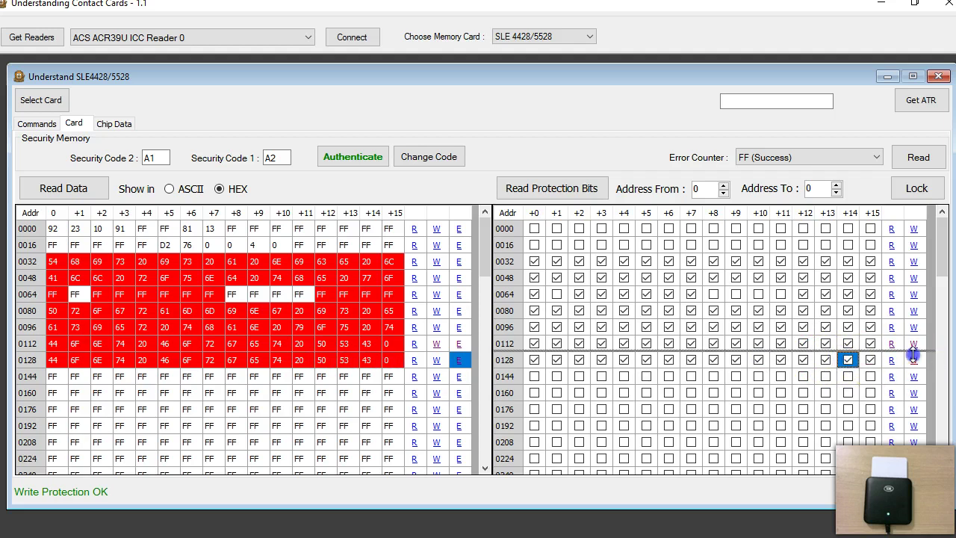
left_click_drag(912, 355, 916, 365)
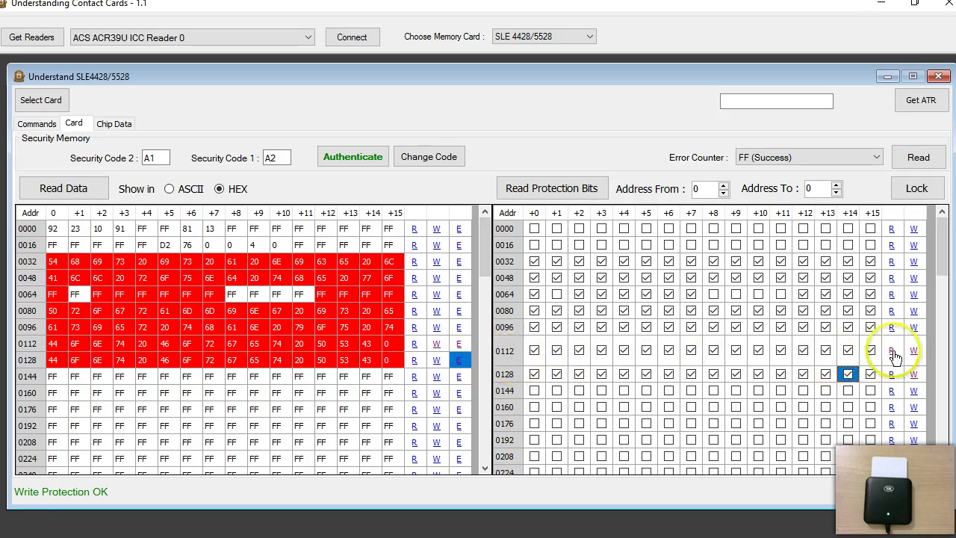
left_click_drag(497, 366, 506, 360)
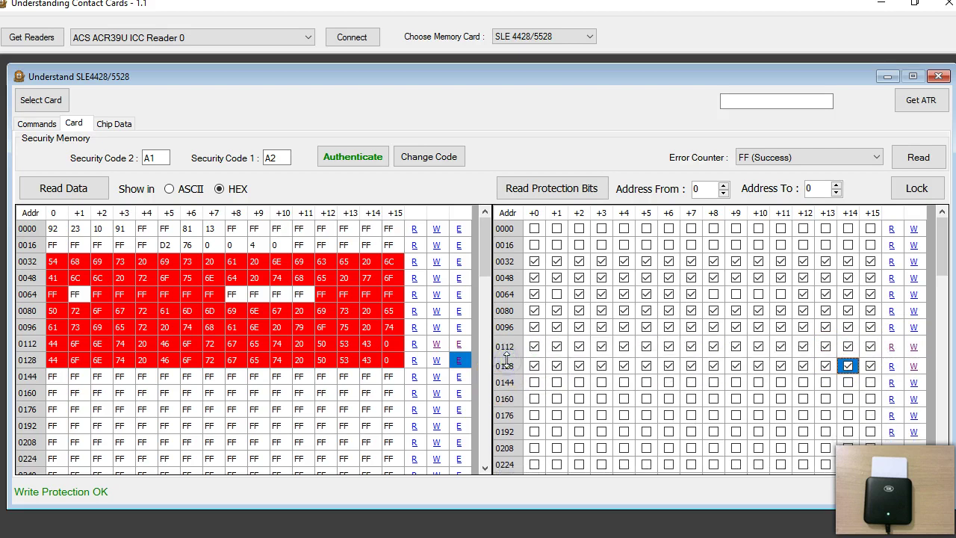
left_click(914, 368)
left_click(482, 344)
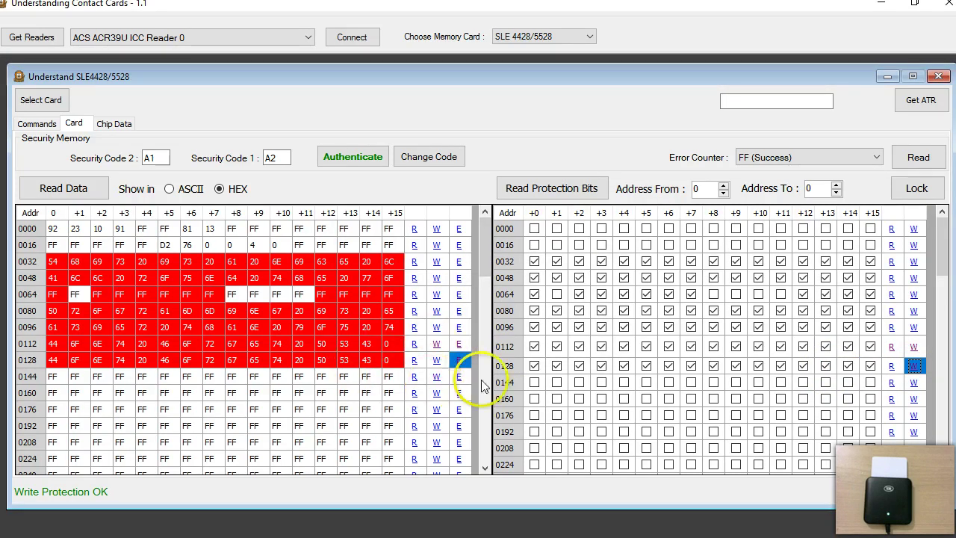
Clear protection marks in row 0128 and re-read the row's protection bits from the card.
left_click(535, 366)
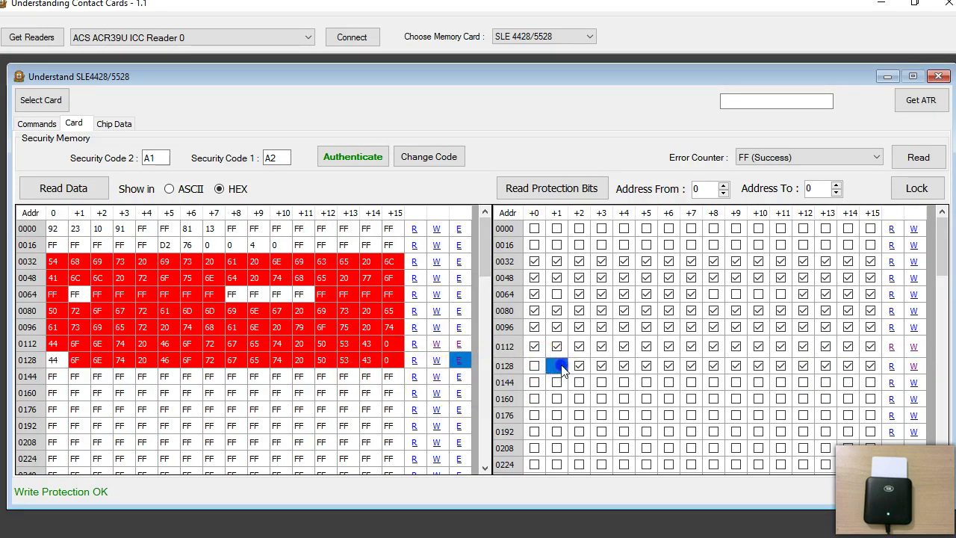
left_click(578, 366)
left_click(601, 366)
left_click(556, 366)
left_click(624, 366)
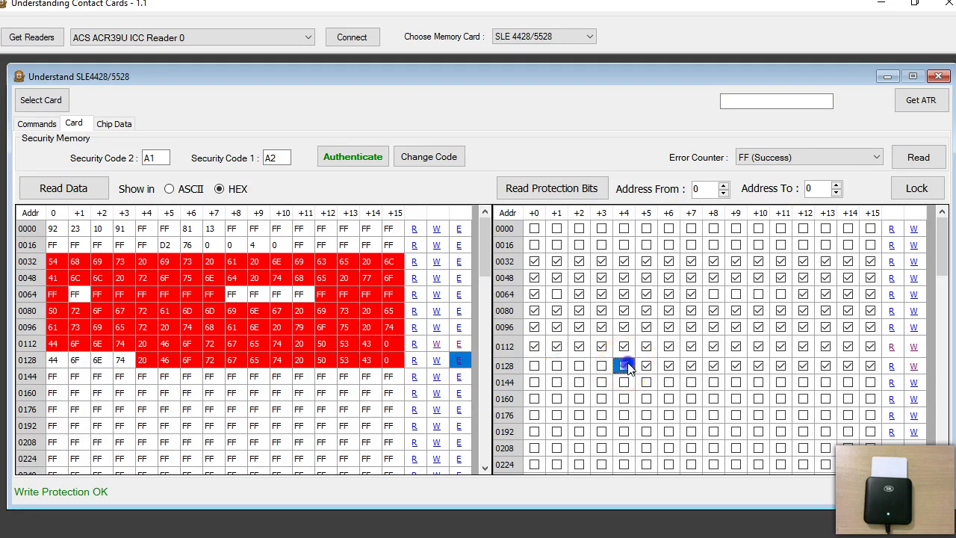
left_click(645, 366)
left_click(691, 366)
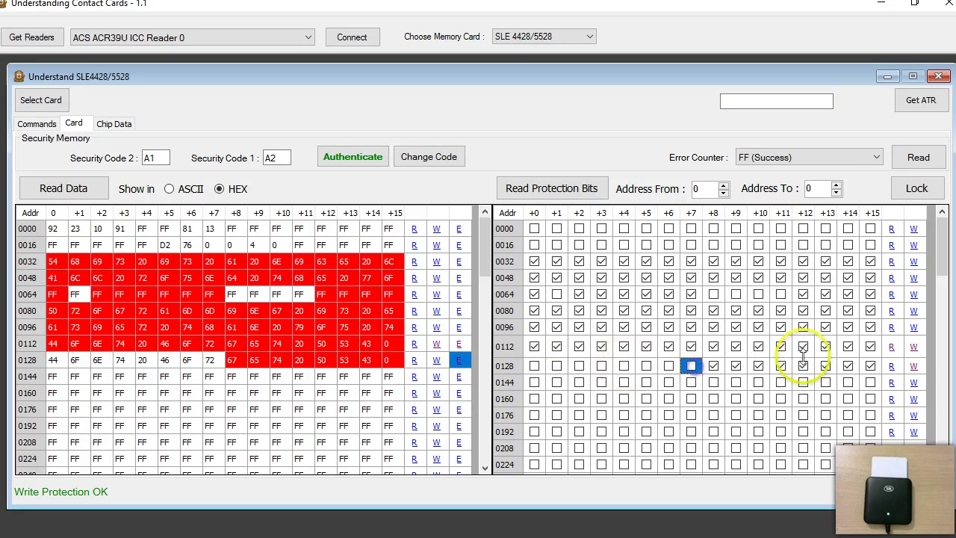
left_click(892, 365)
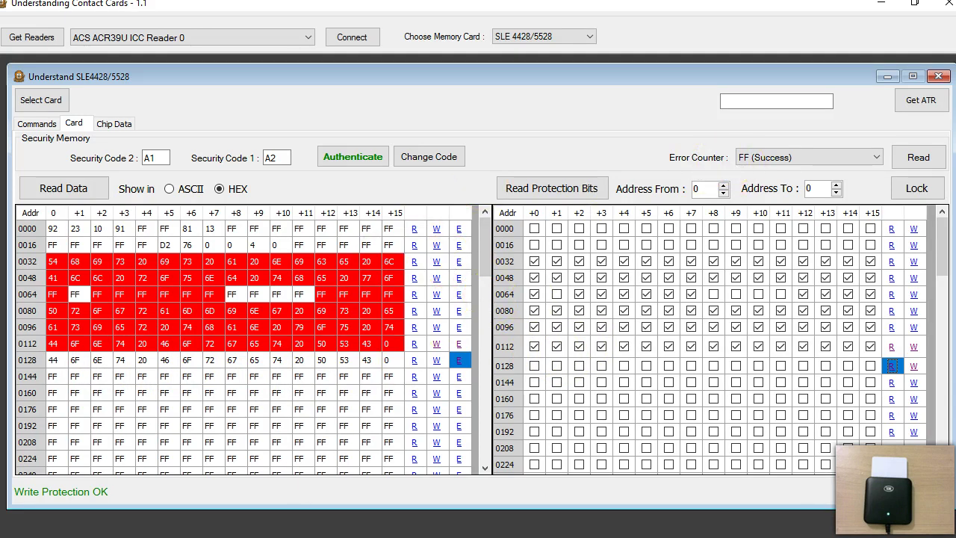
scroll(737, 398, "down", 10)
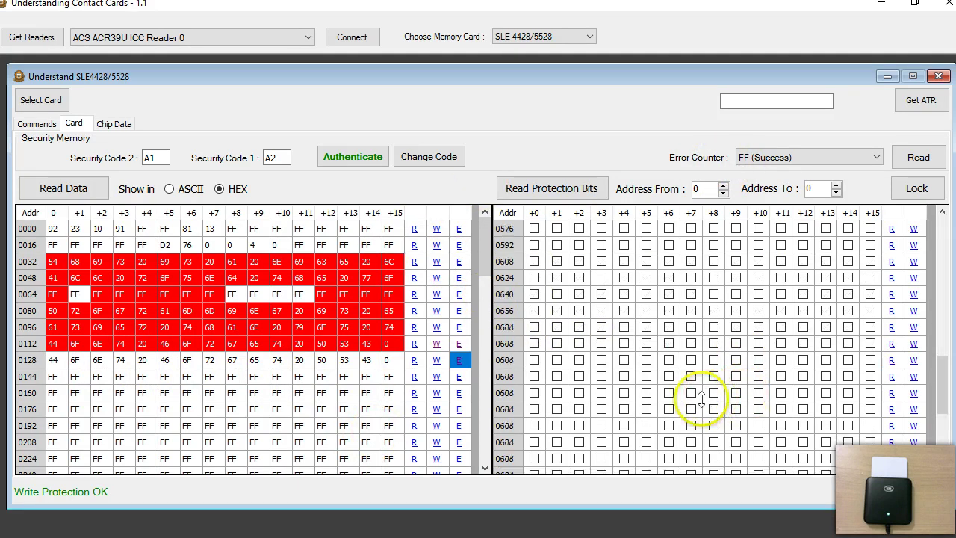
scroll(701, 401, "up", 8)
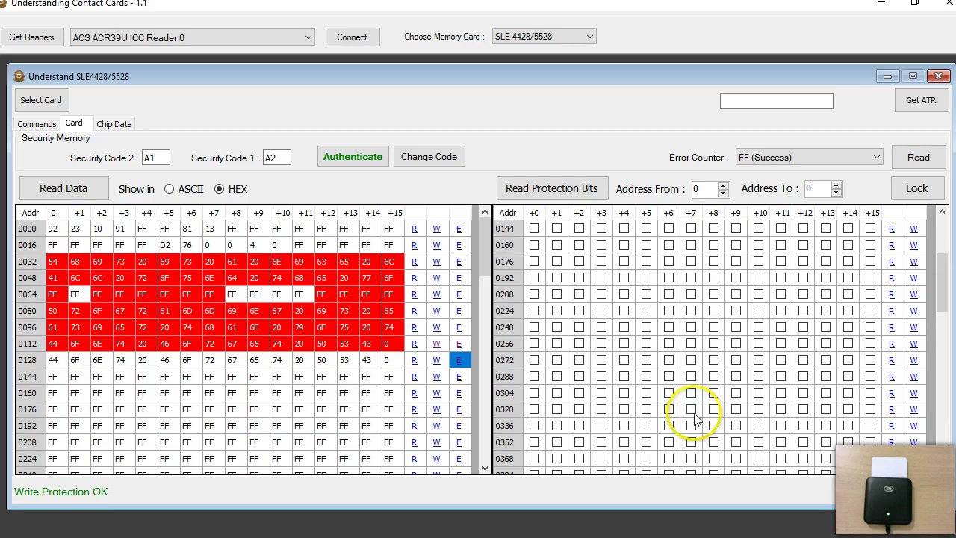
scroll(691, 411, "up", 4)
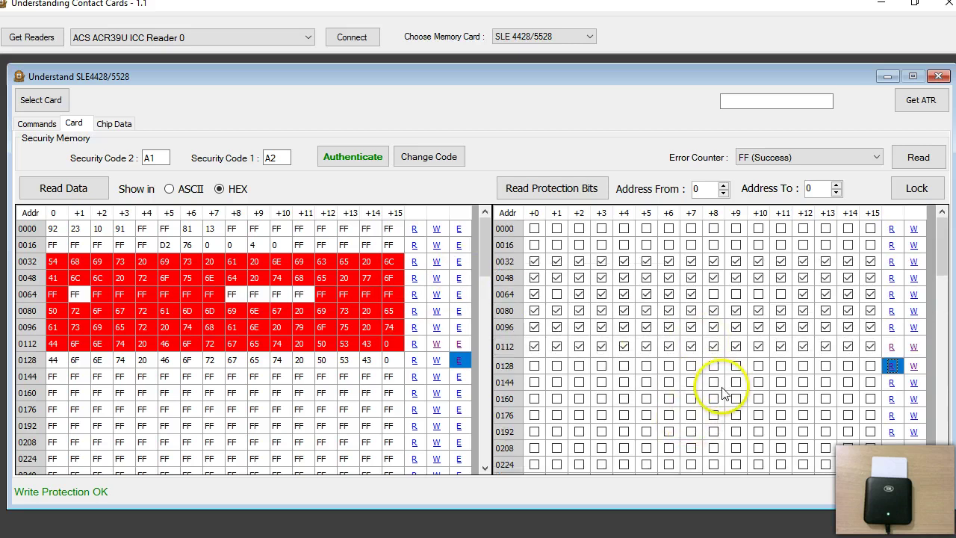
left_click_drag(498, 357, 497, 353)
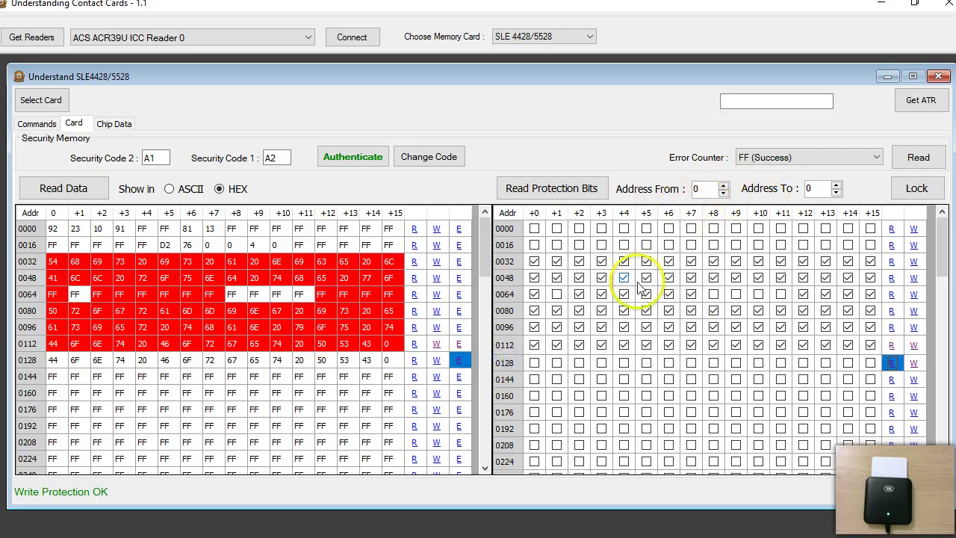
left_click(696, 190)
left_click(811, 190)
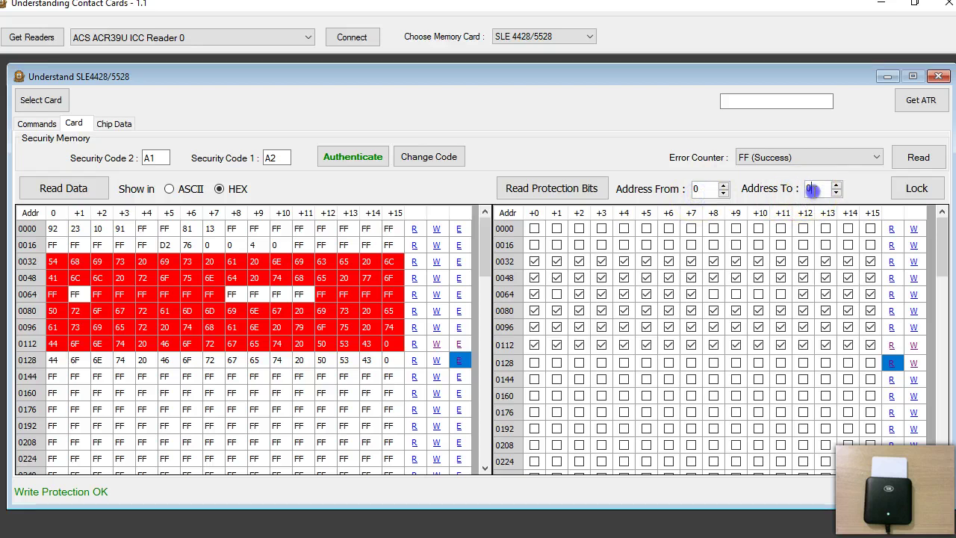
left_click(378, 520)
left_click(396, 457)
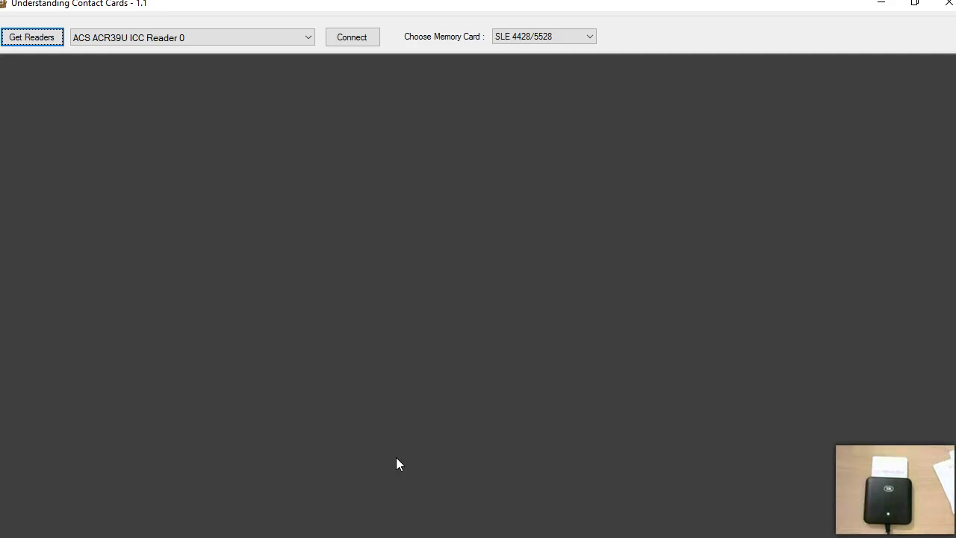
Connect to the SLE 4428/5528 card in the ACS ACR39U reader, select it and read its memory data.
left_click(350, 39)
left_click(42, 100)
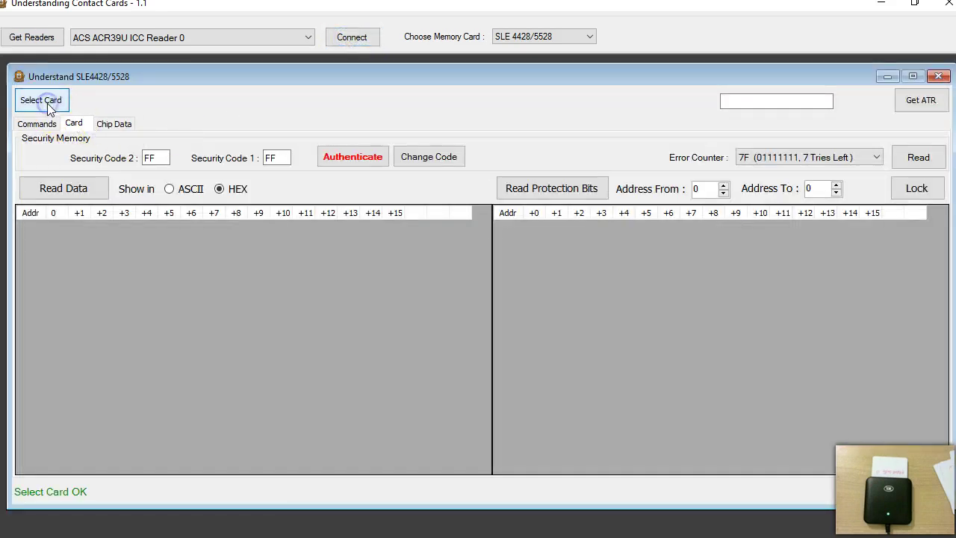
left_click(68, 191)
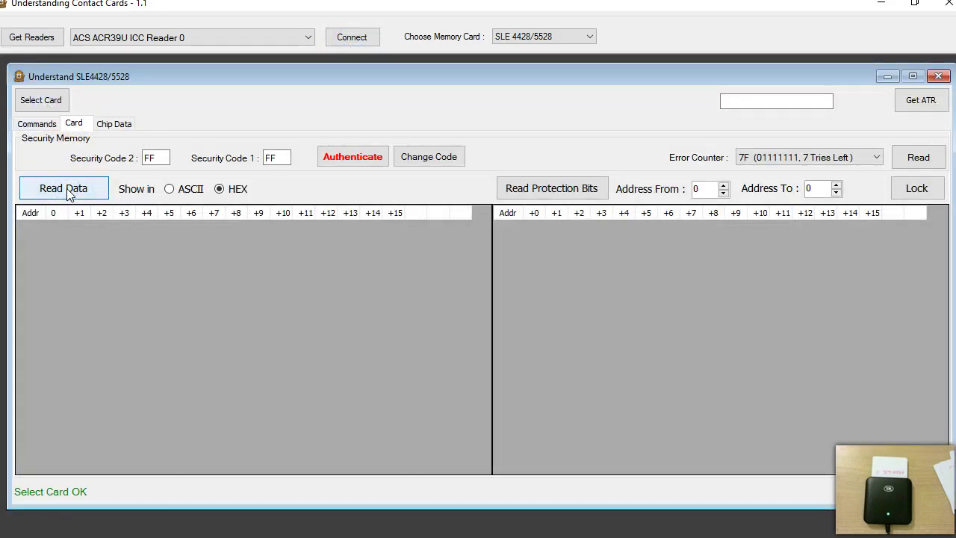
left_click(294, 283)
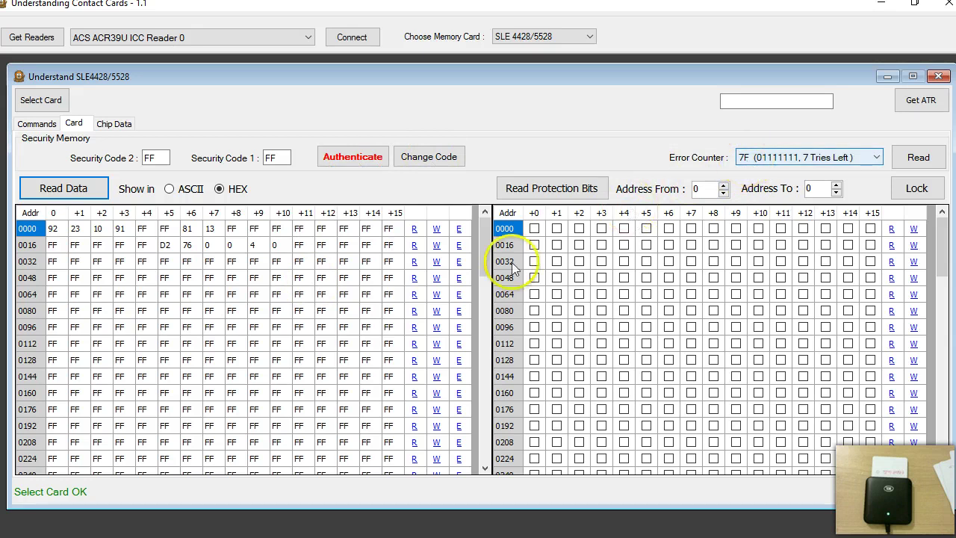
Inspect byte +13 in memory row 1008 and set the Error Counter selection to 00 (Locked).
left_click_drag(487, 253, 490, 462)
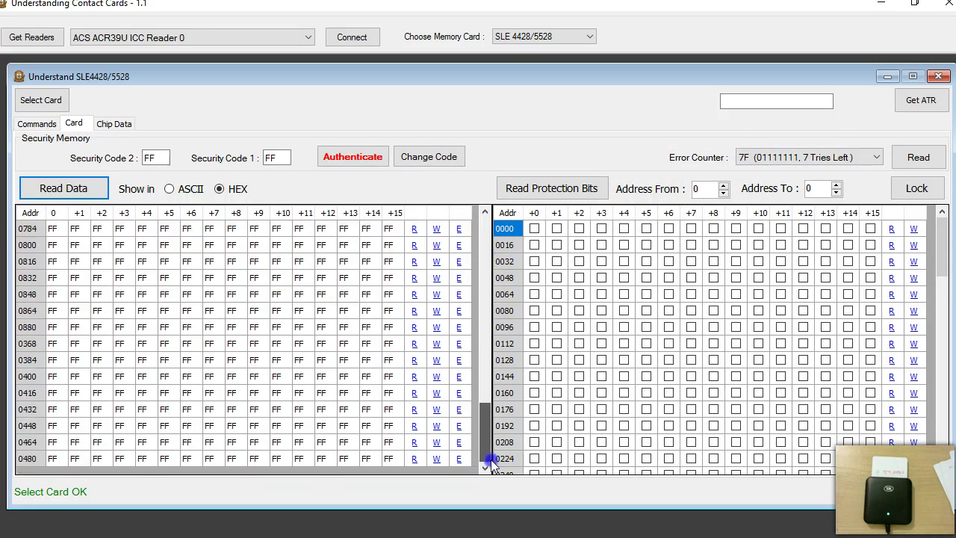
left_click(344, 459)
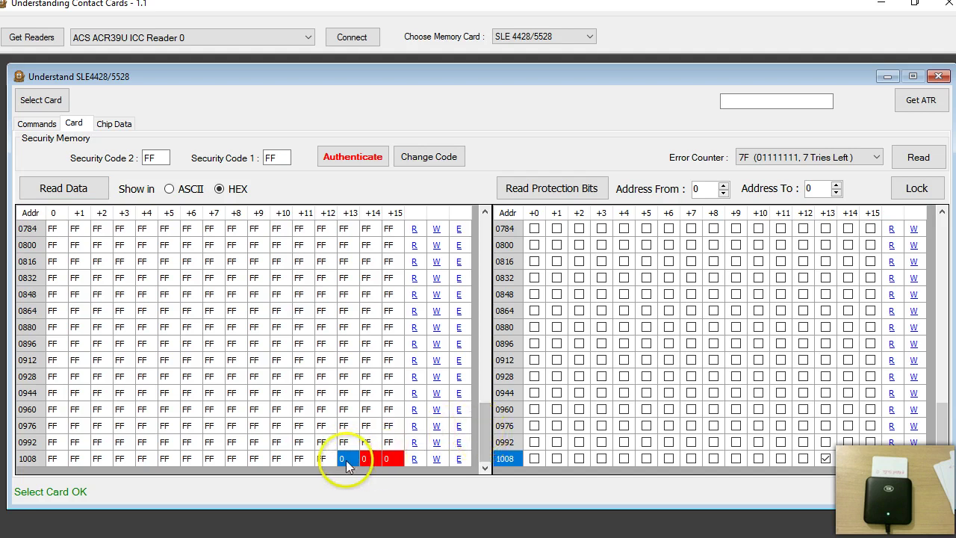
left_click(354, 461)
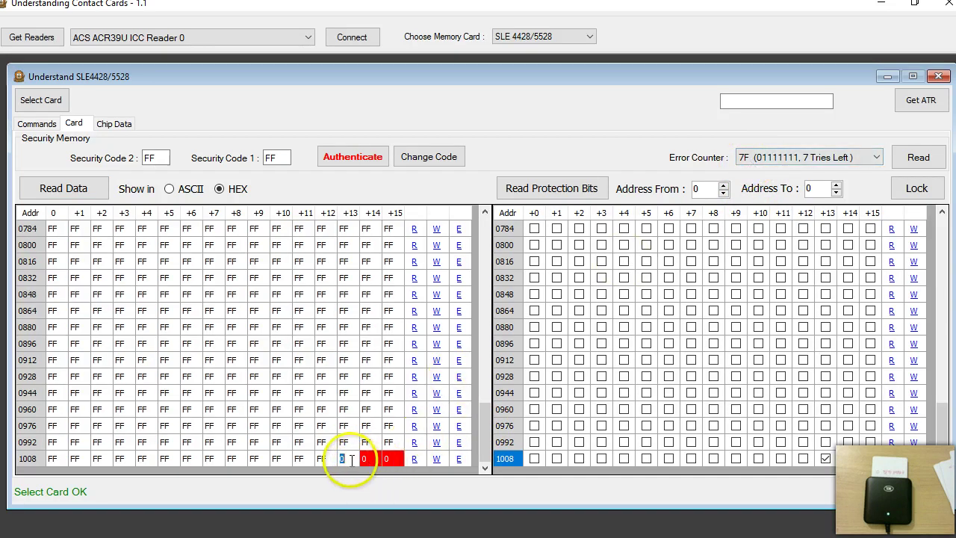
left_click(748, 157)
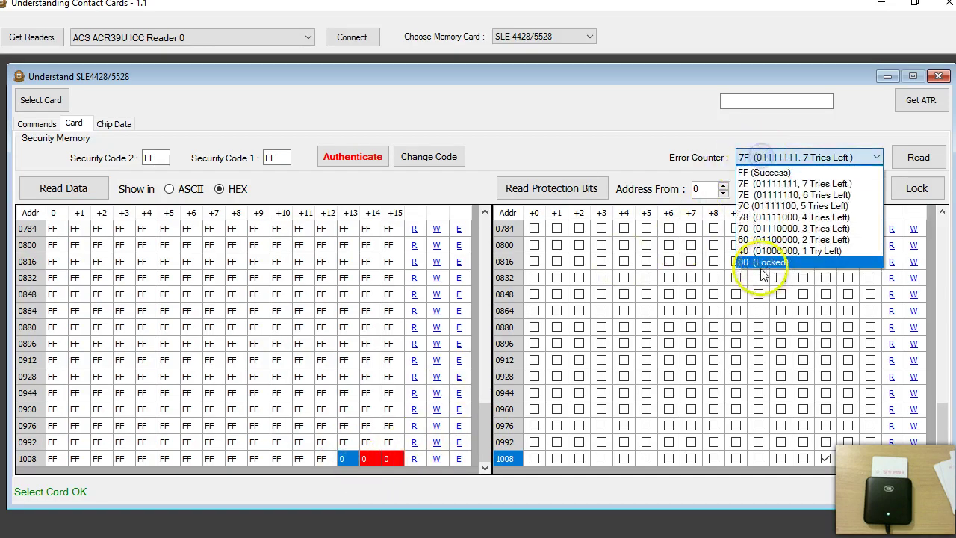
left_click(764, 262)
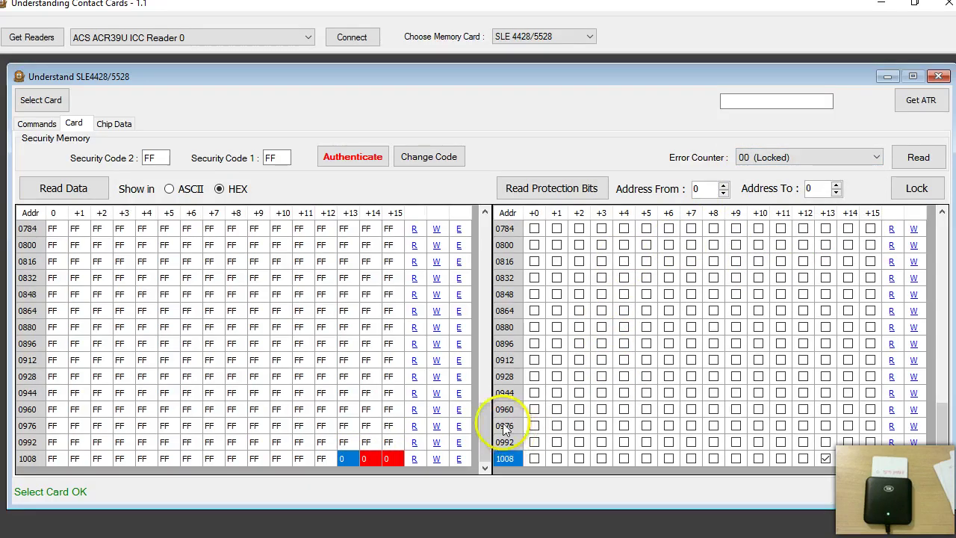
Try repeatedly to authenticate to the card with the security codes already filled in.
left_click_drag(487, 422, 484, 226)
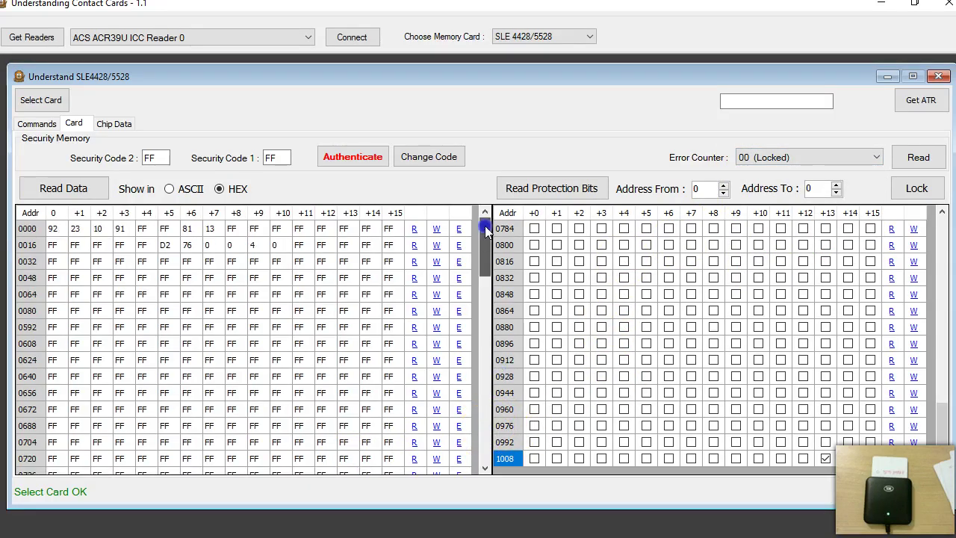
left_click(335, 159)
left_click(336, 159)
left_click(335, 159)
left_click(335, 159)
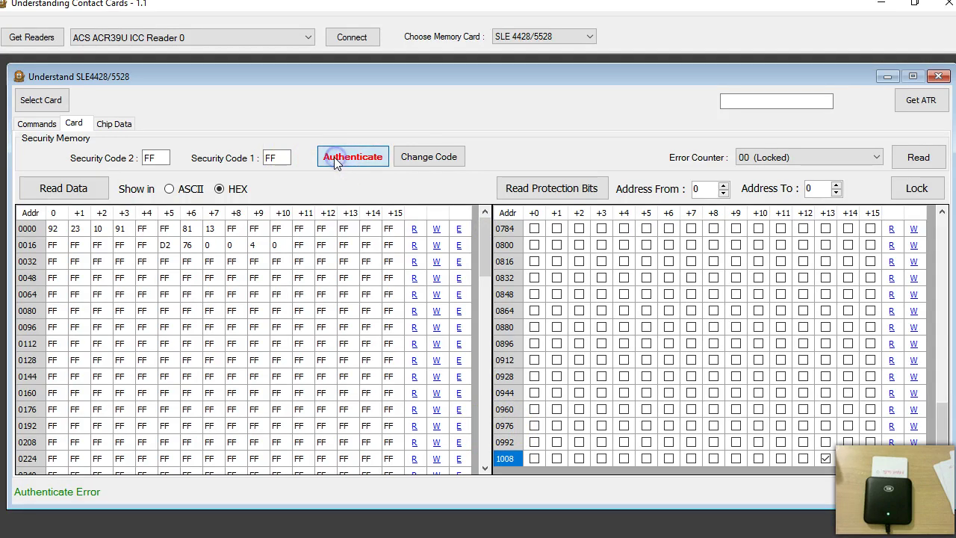
Set memory row 0112 to the ASCII text "Dont forget PSC" and try to write the row to the card.
left_click(303, 344)
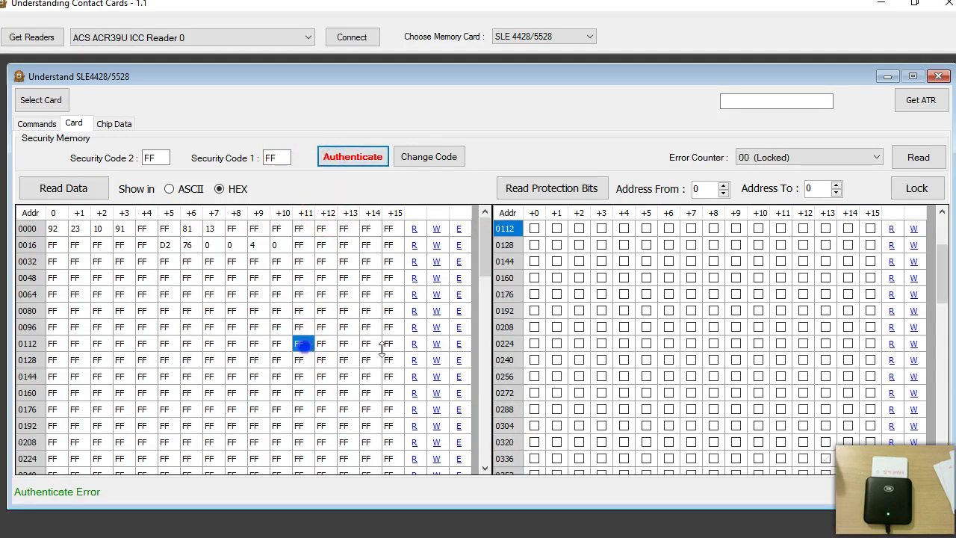
left_click(458, 347)
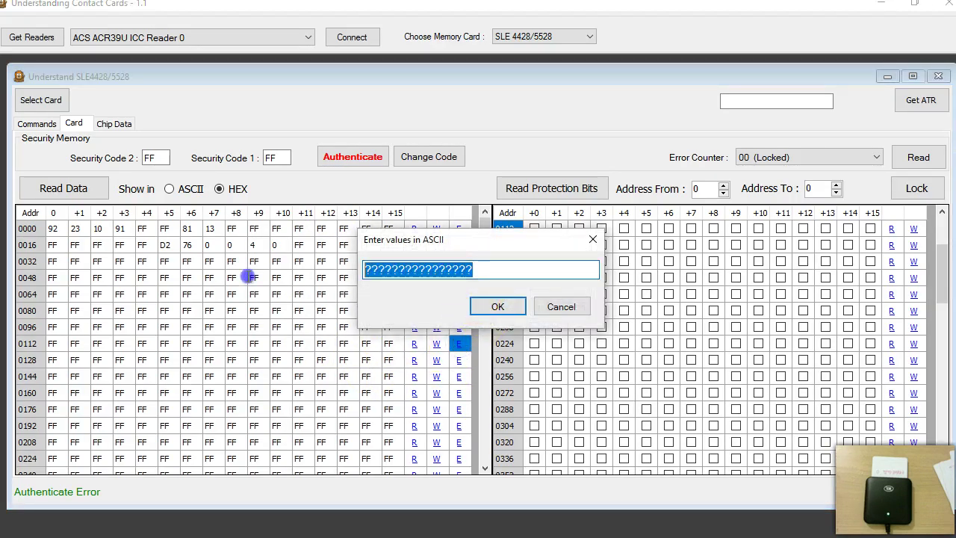
type("Dont forget PSC")
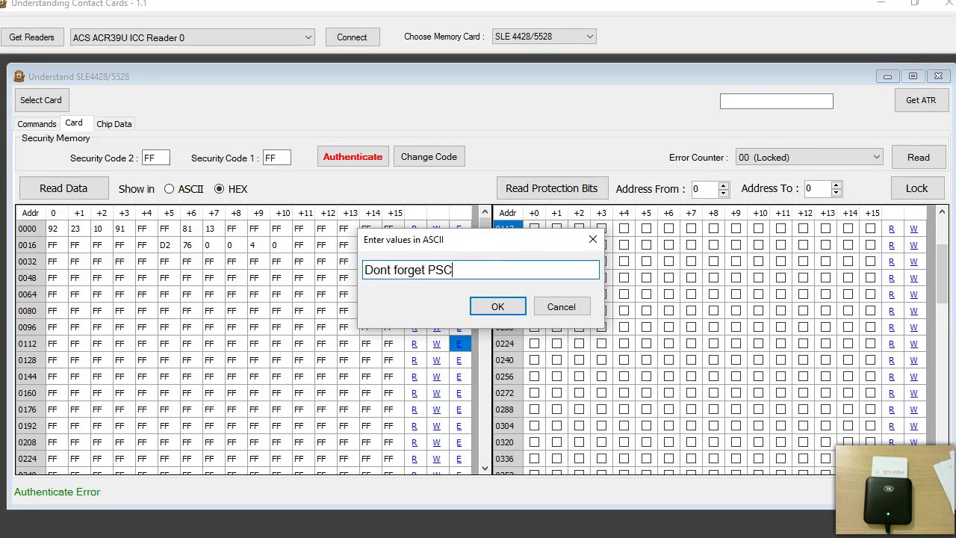
left_click(493, 306)
left_click(436, 345)
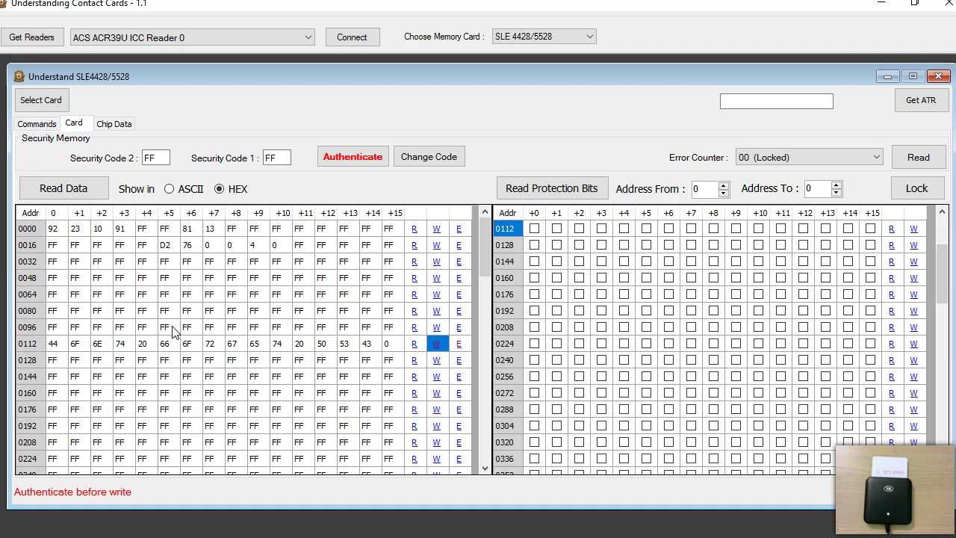
left_click(111, 418)
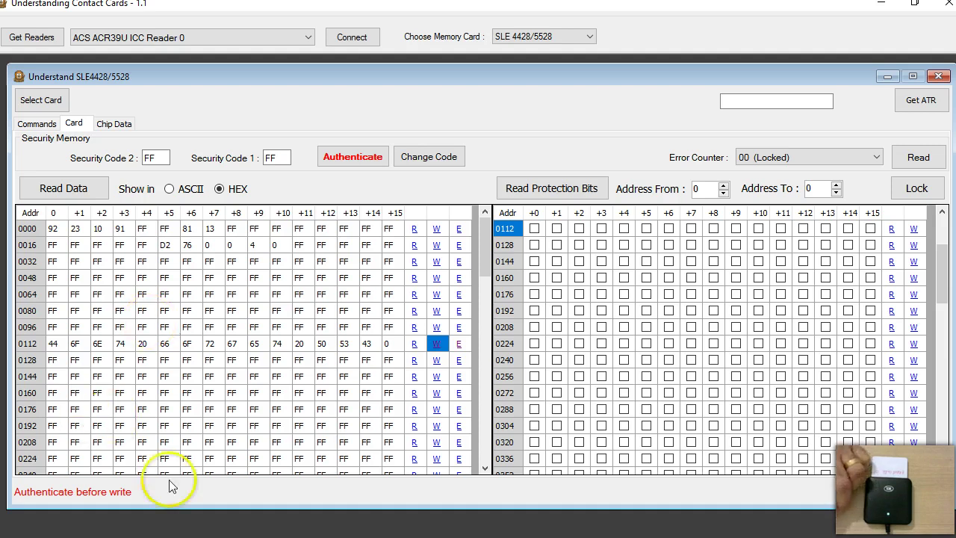
Connect to the replacement SLE 4428/5528 card in the ACS ACR39U reader, select it and read its memory data.
left_click(73, 162)
left_click(30, 37)
left_click(342, 38)
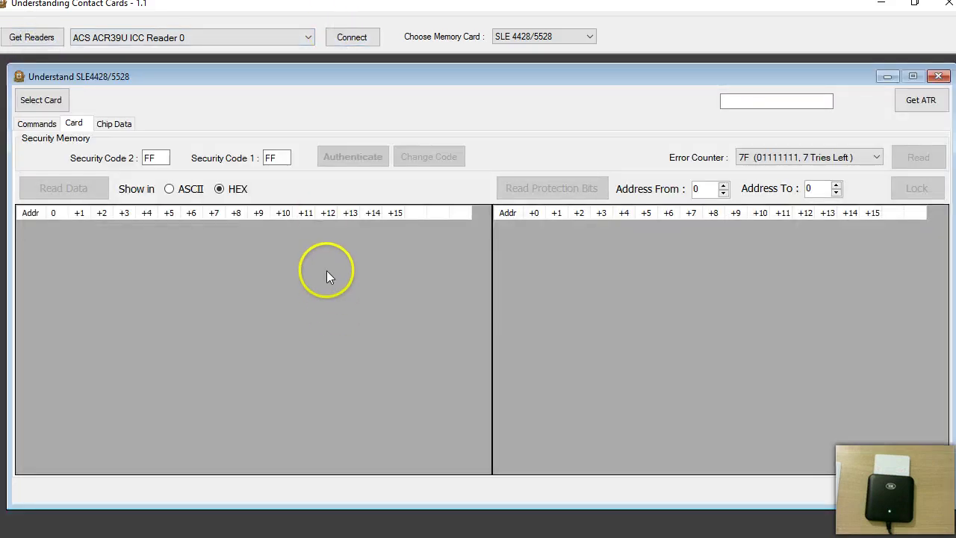
left_click(36, 97)
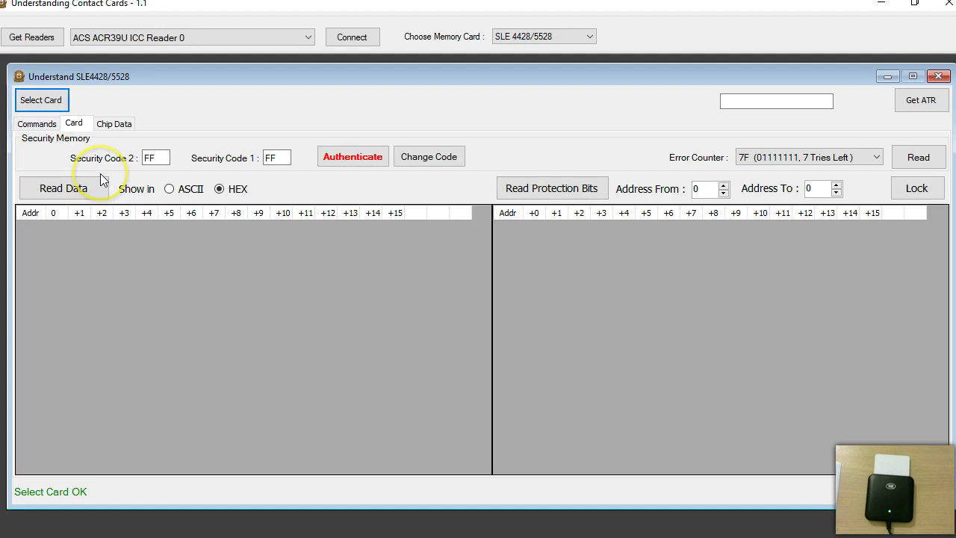
left_click(100, 183)
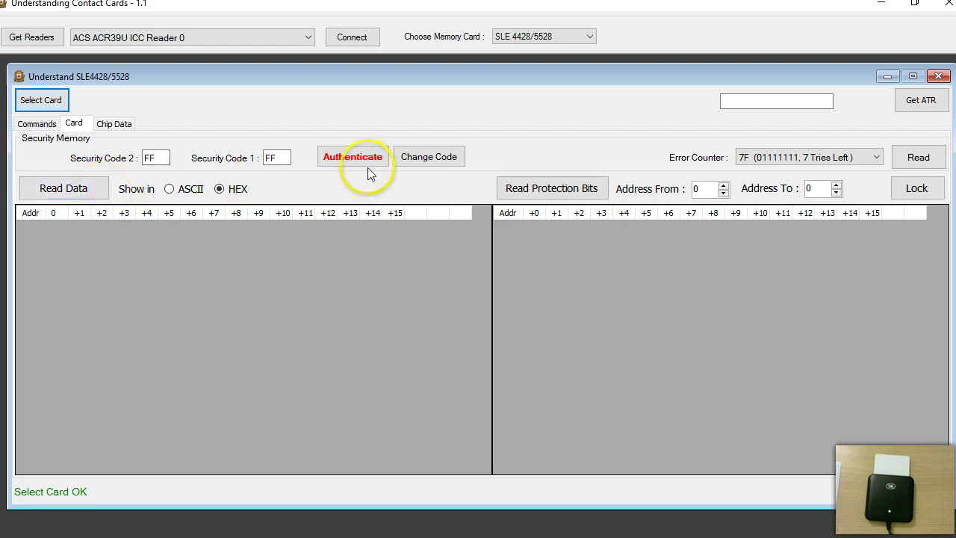
left_click(80, 191)
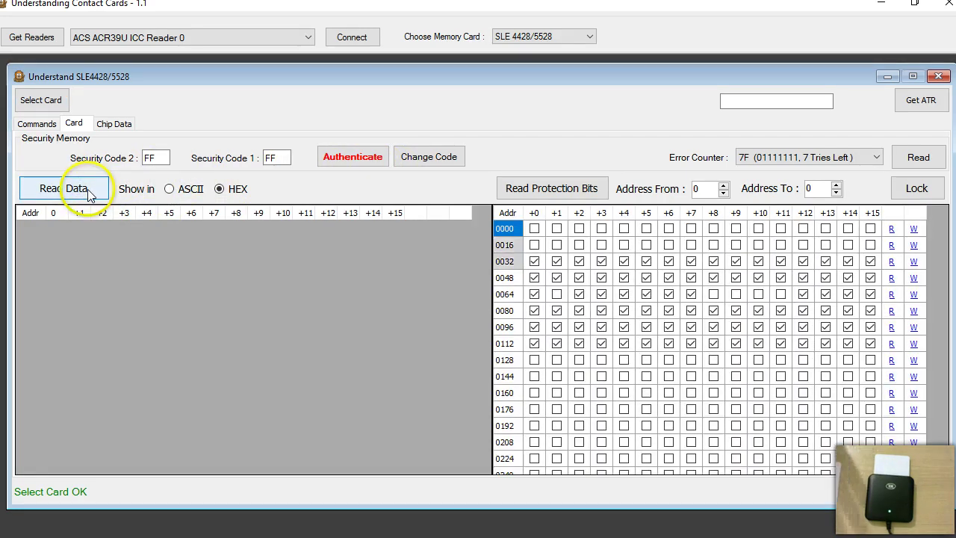
Try authenticating with the security codes already filled in, and authenticate again after entering the card's Security Code 2 and Security Code 1.
left_click(334, 163)
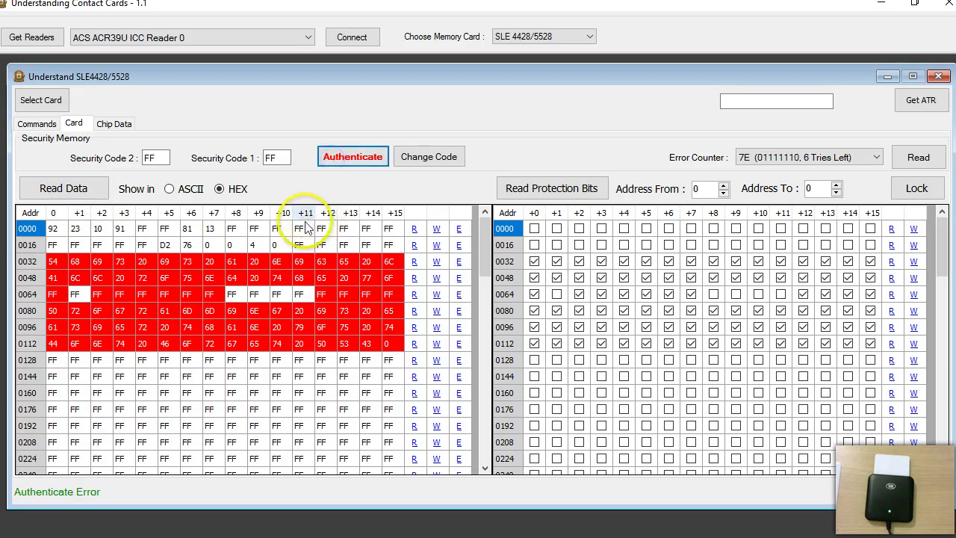
left_click(161, 154)
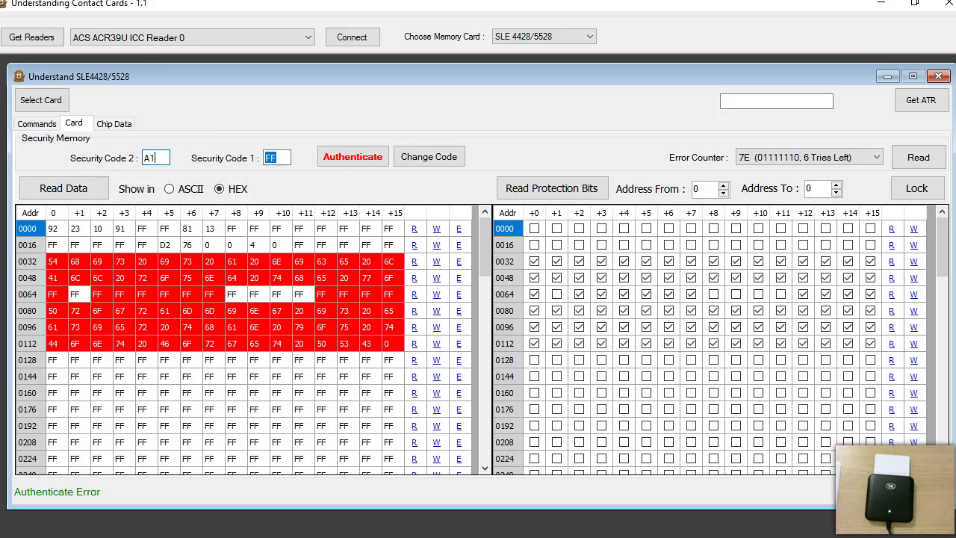
left_click(285, 158)
type("2")
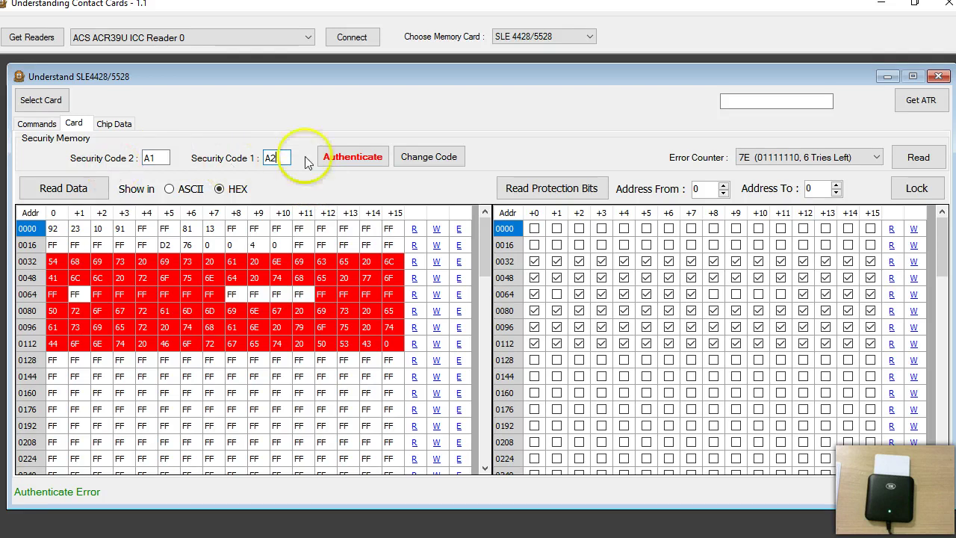
left_click(357, 157)
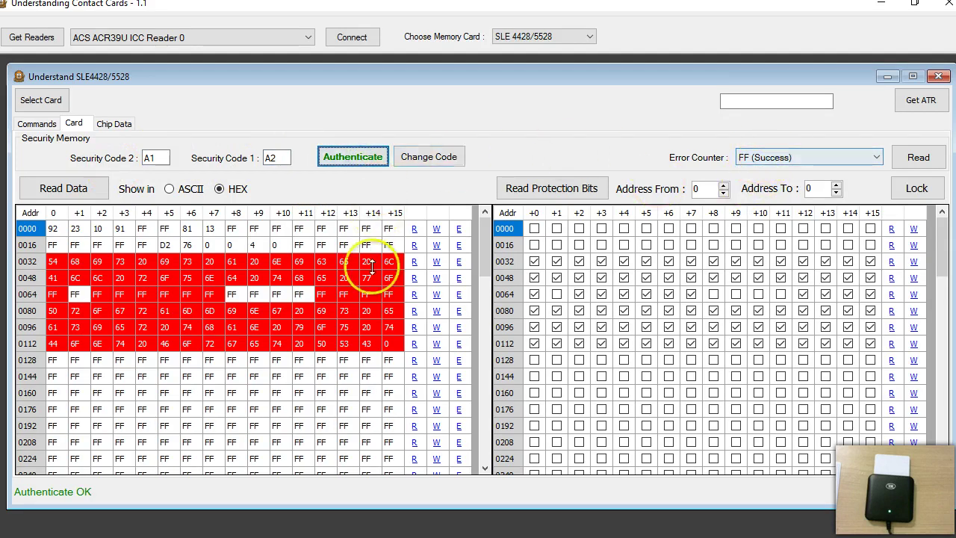
Set memory row 0176 to the ASCII text "This is my name".
left_click(324, 391)
scroll(326, 395, "down", 2)
scroll(366, 389, "down", 1)
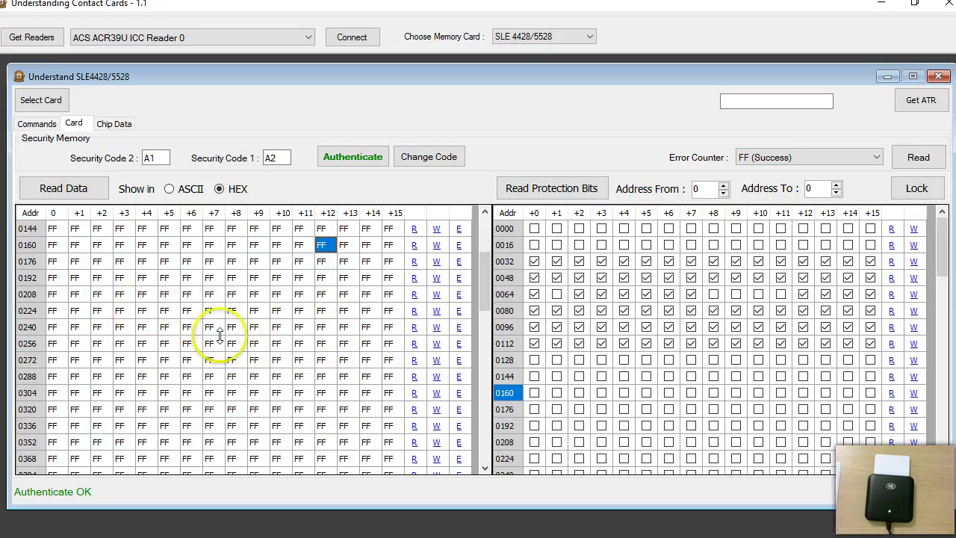
scroll(179, 336, "up", 2)
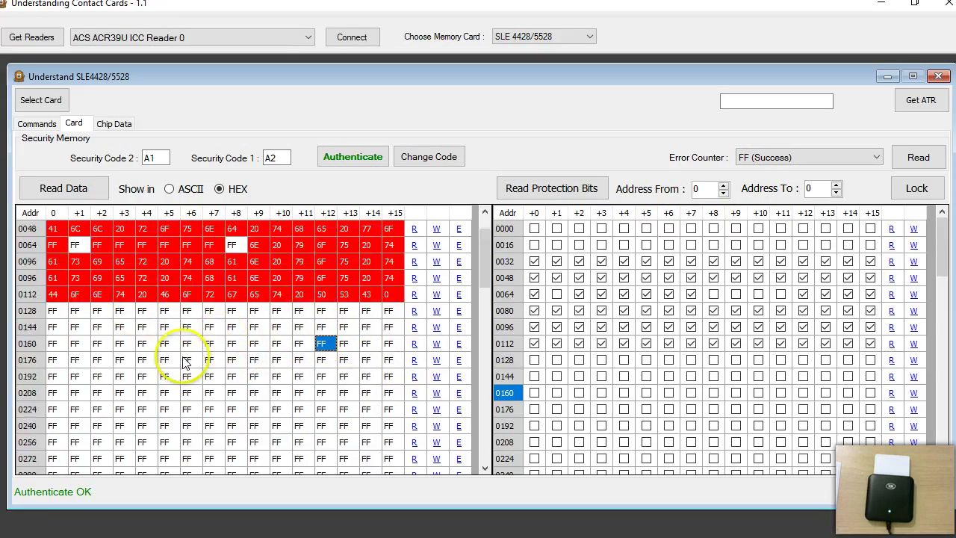
left_click(459, 360)
left_click_drag(472, 269, 207, 258)
type("This is my")
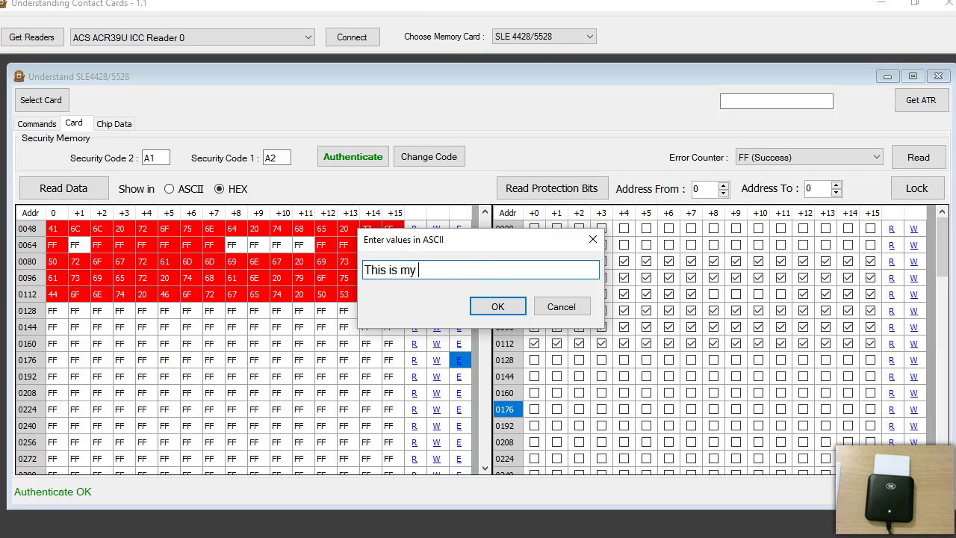
type(" name")
left_click(494, 306)
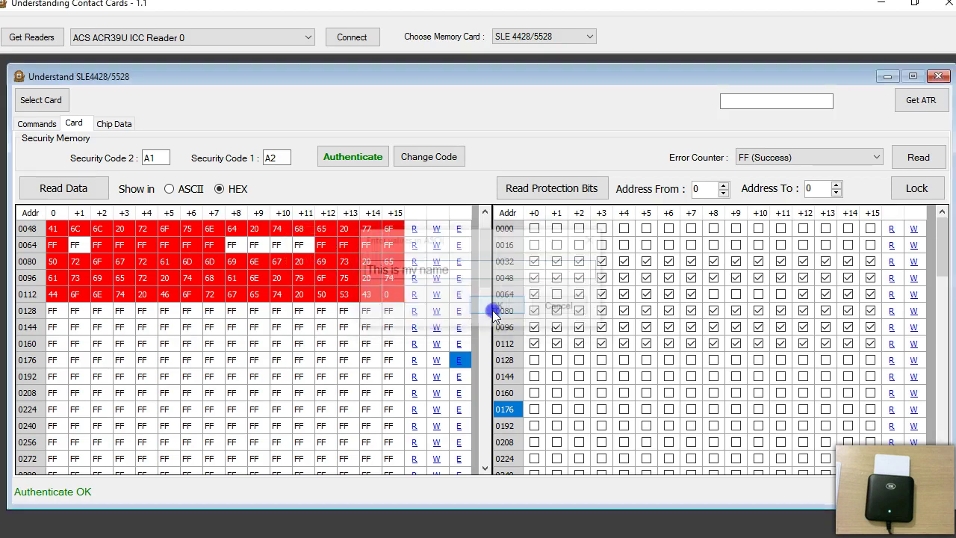
Set memory row 0192 to the ASCII text "This is my Addr".
left_click(343, 377)
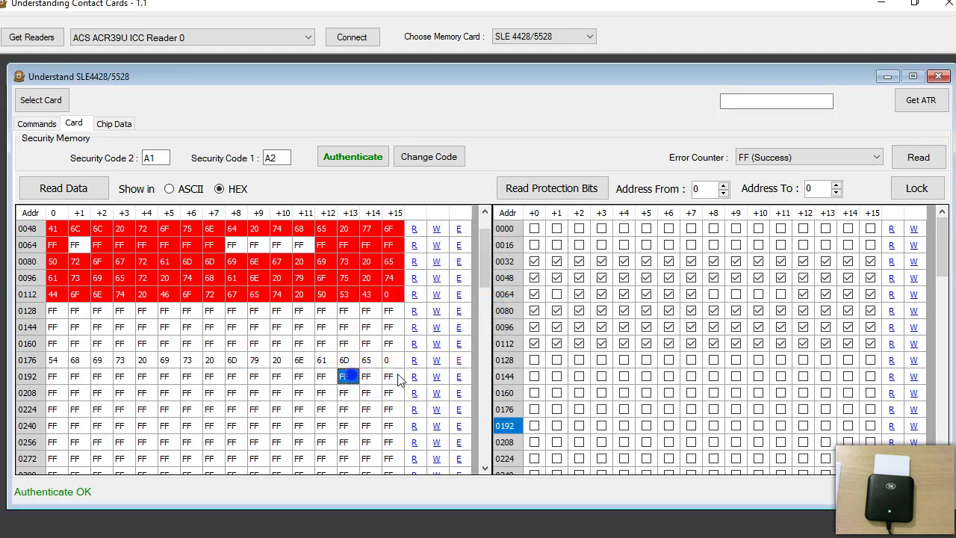
left_click(437, 377)
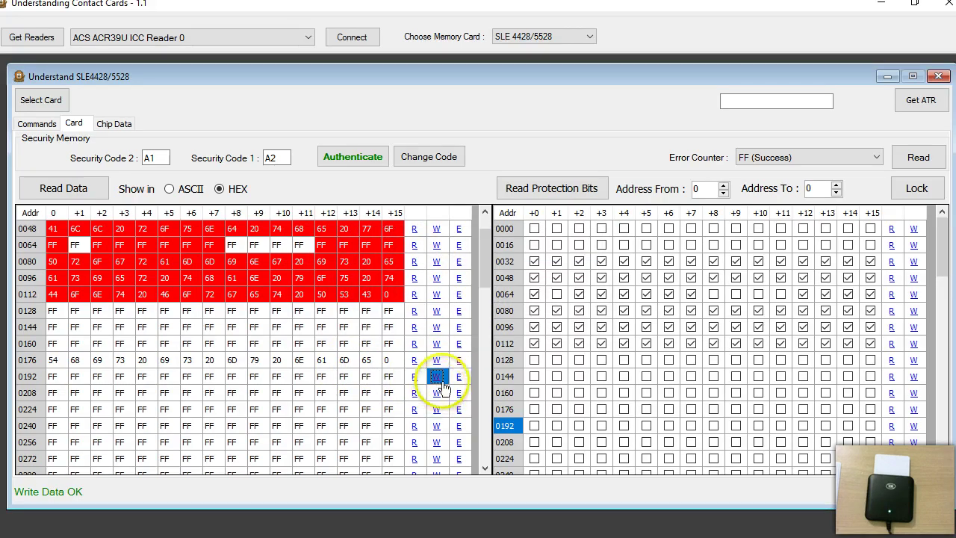
left_click(458, 377)
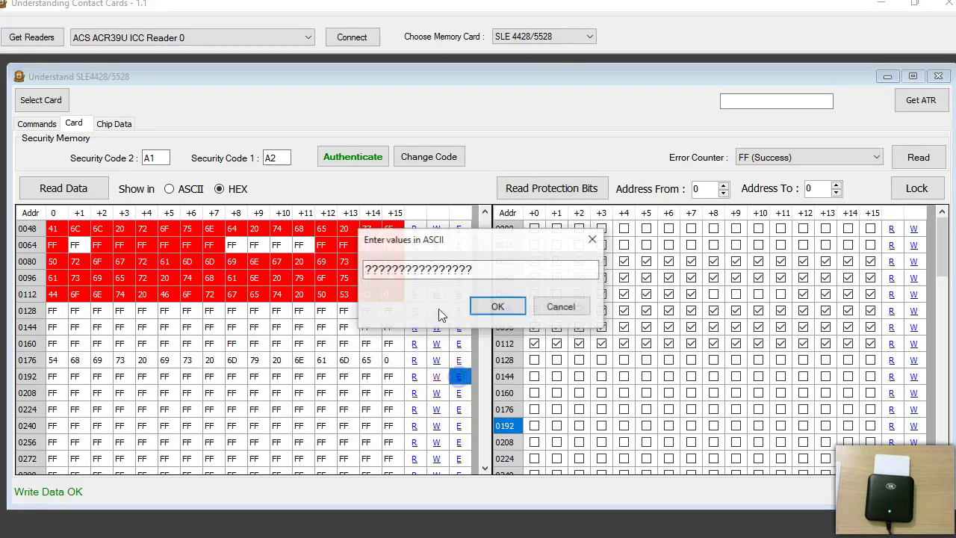
double_click(486, 269)
type("This is my Addr")
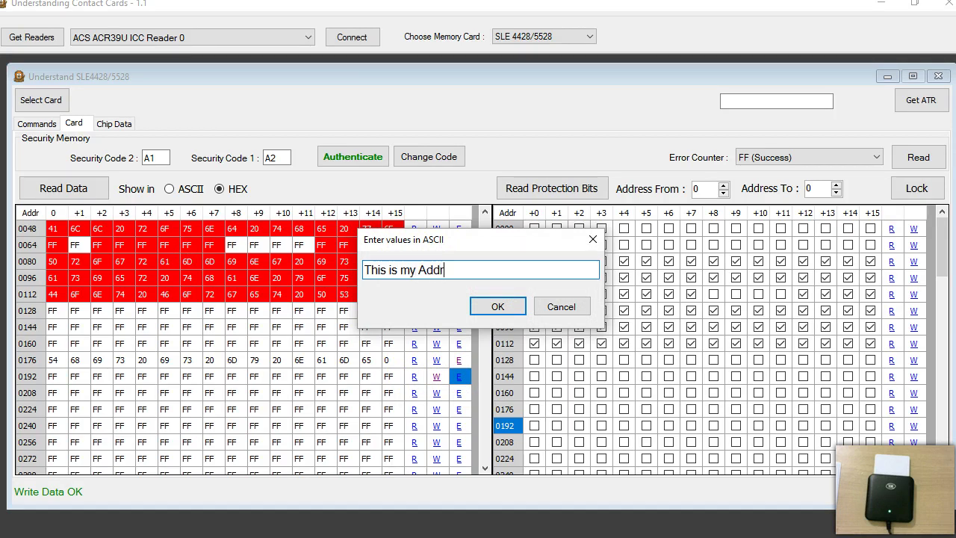
left_click(498, 306)
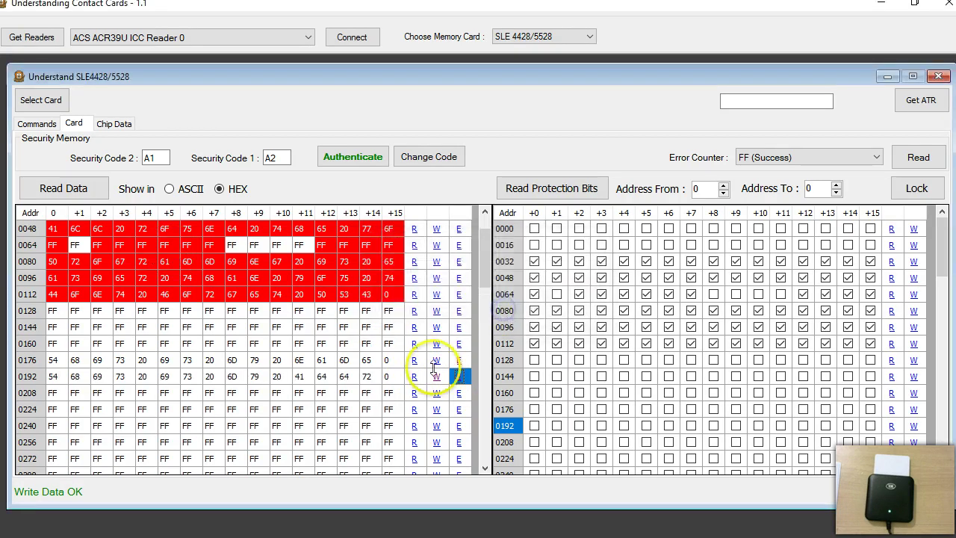
Set memory row 0208 to the ASCII text "This is my Job".
left_click(458, 392)
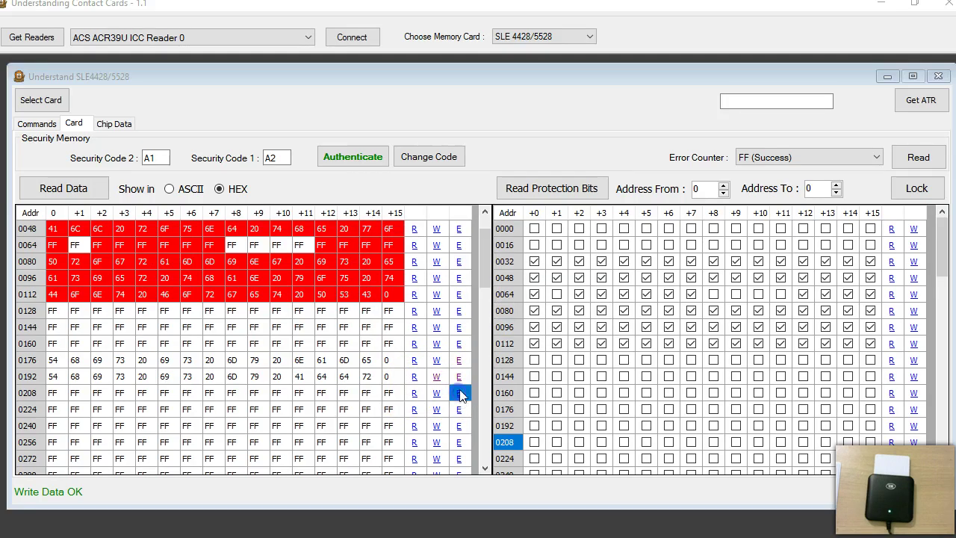
type("This is my")
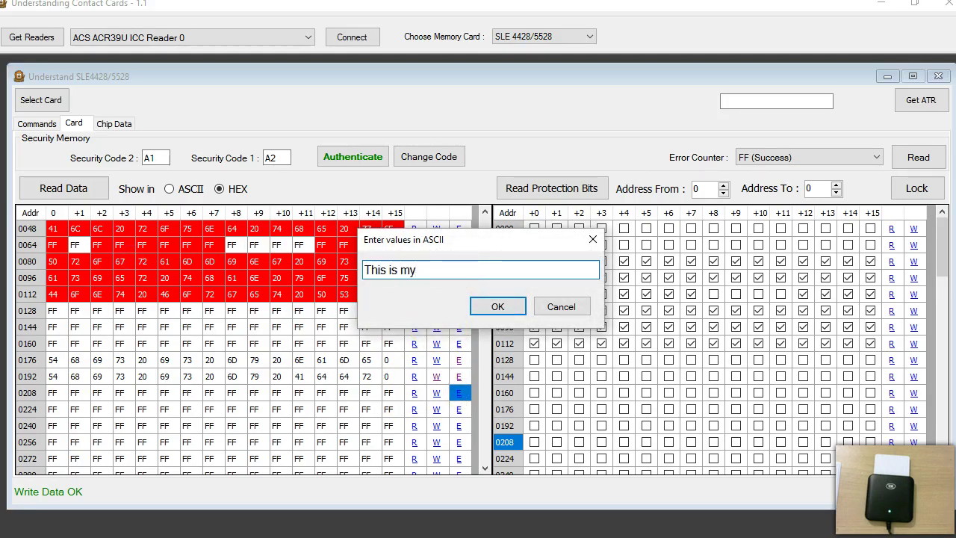
type(" Job")
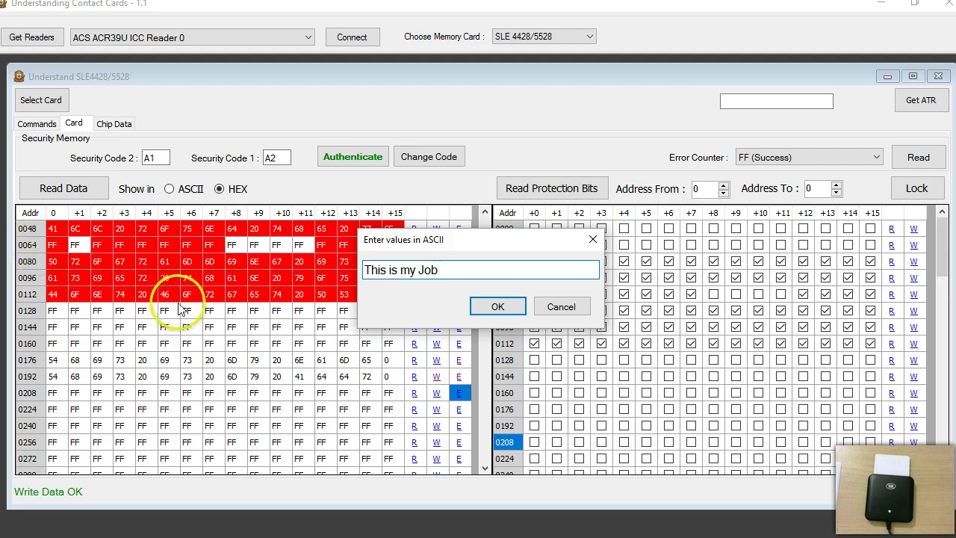
left_click(489, 302)
Write the edited memory rows 0176, 0192 and 0208 to the card.
scroll(333, 398, "down", 5)
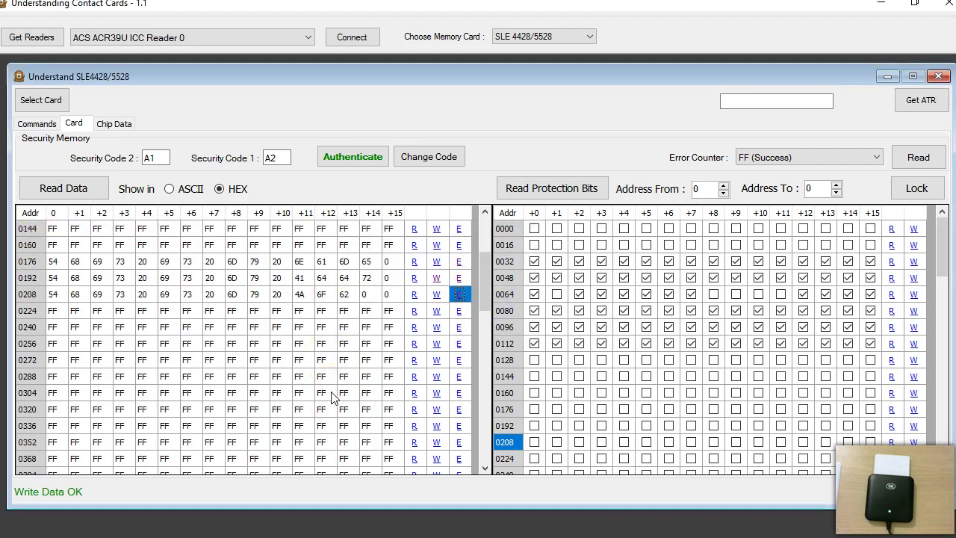
scroll(301, 421, "down", 4)
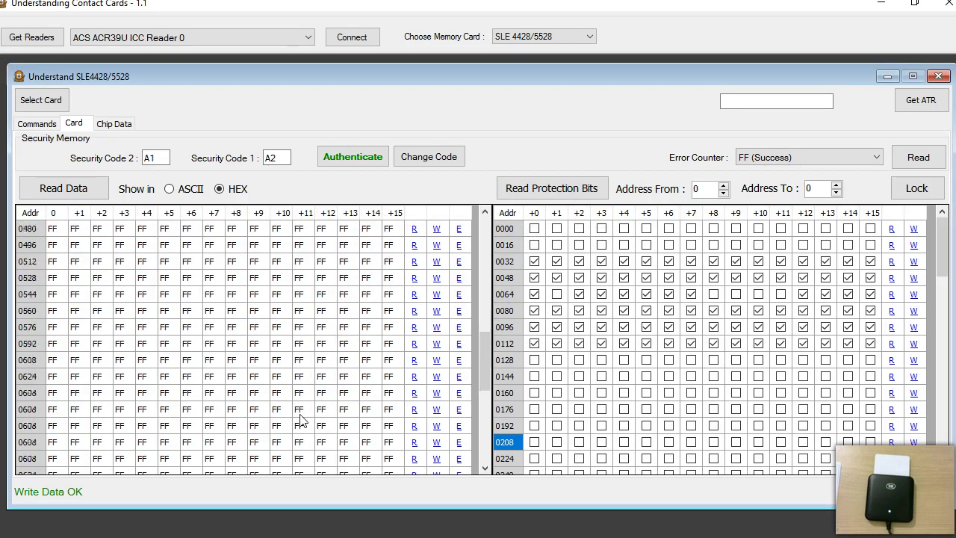
scroll(326, 433, "up", 10)
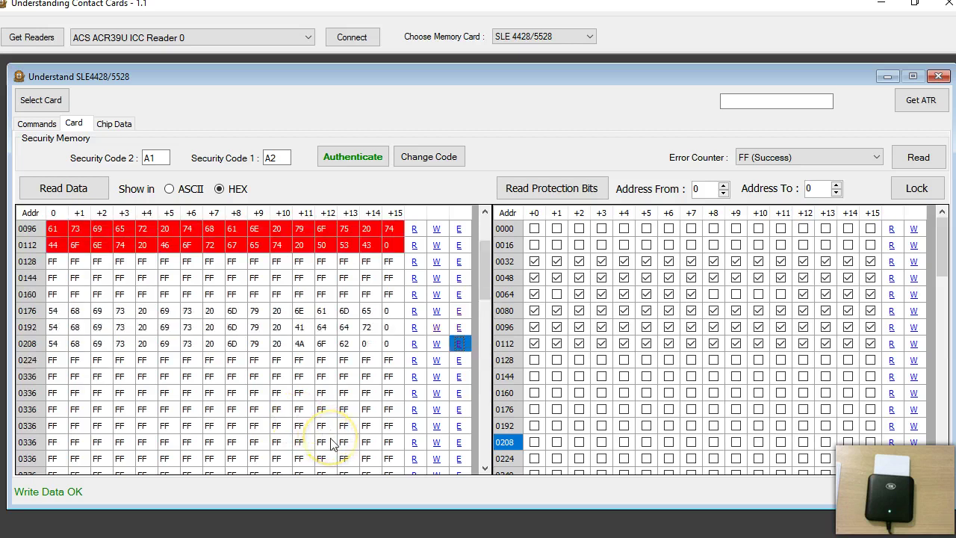
scroll(333, 444, "down", 1)
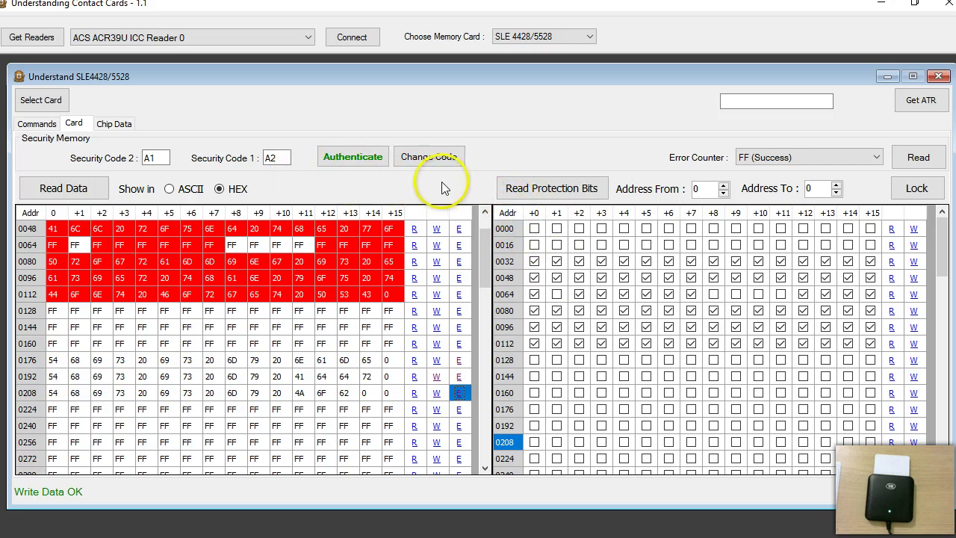
left_click(748, 157)
left_click(681, 156)
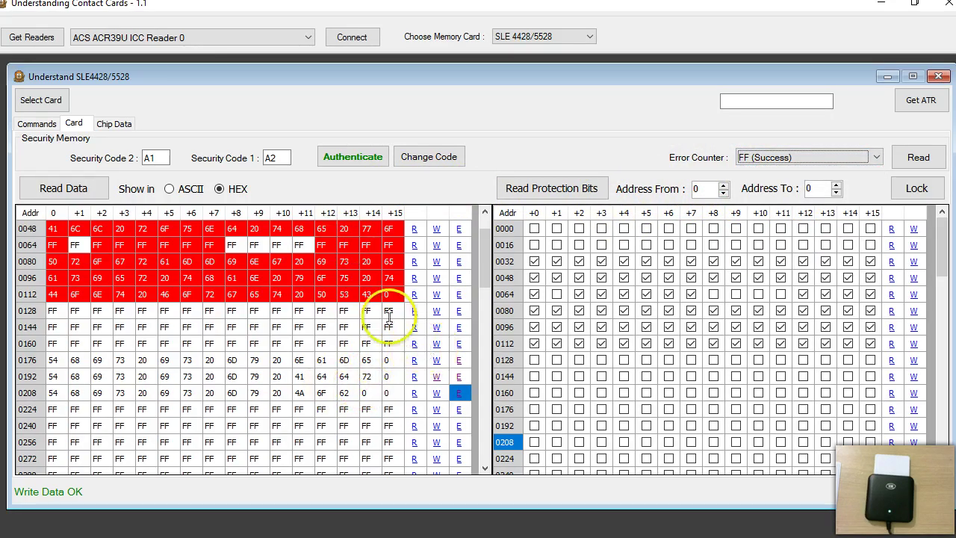
left_click(437, 361)
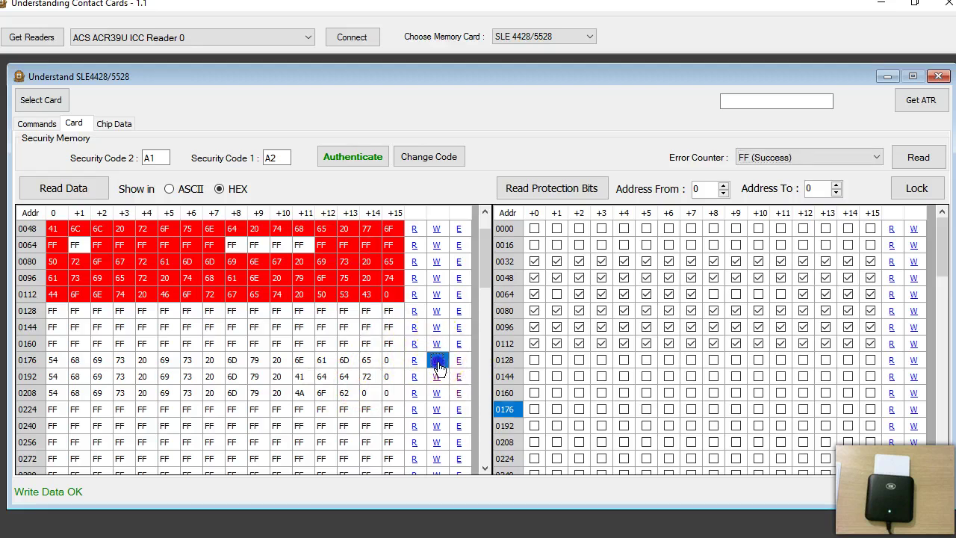
left_click(436, 377)
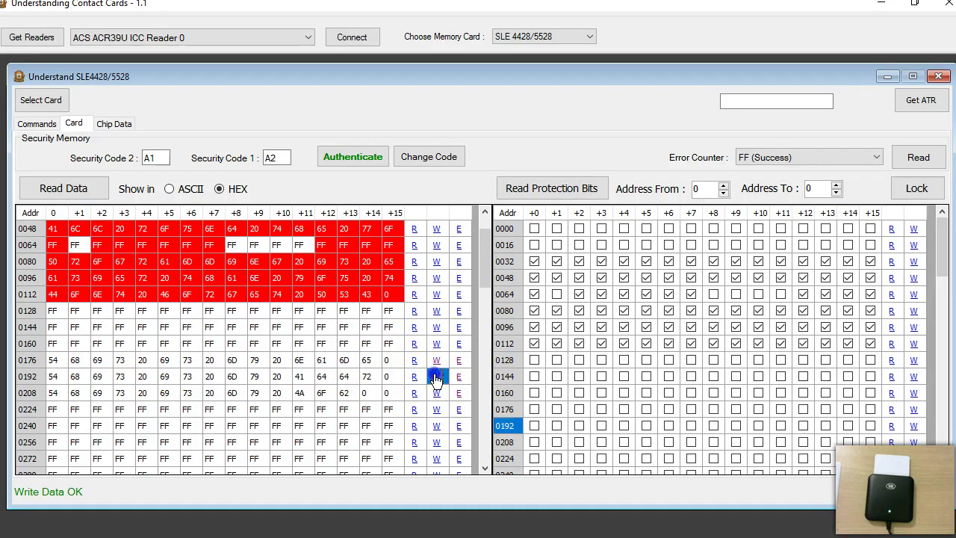
left_click(437, 393)
Inspect the written bytes in rows 0176 and 0192 and the last three bytes of memory row 1008.
left_click(277, 376)
left_click(277, 360)
left_click(300, 377)
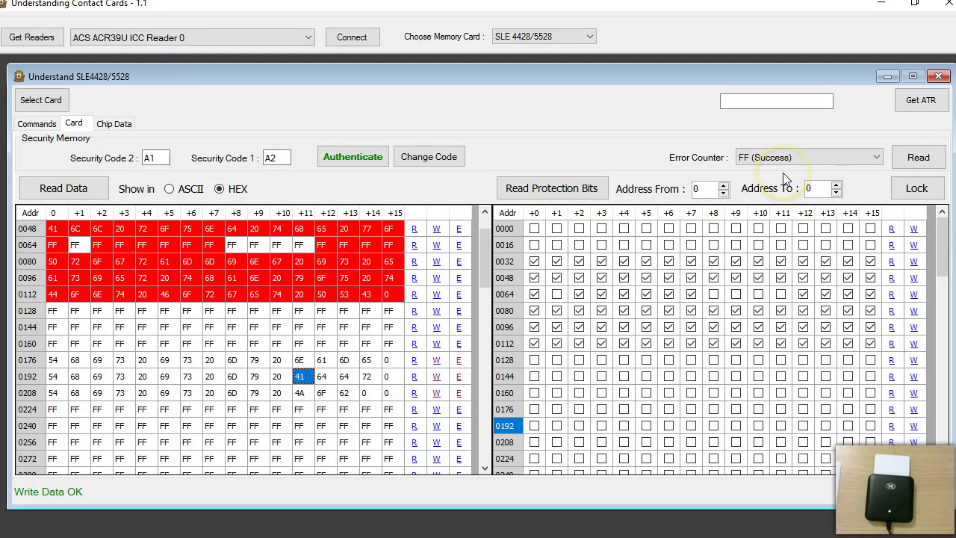
left_click_drag(486, 248, 485, 457)
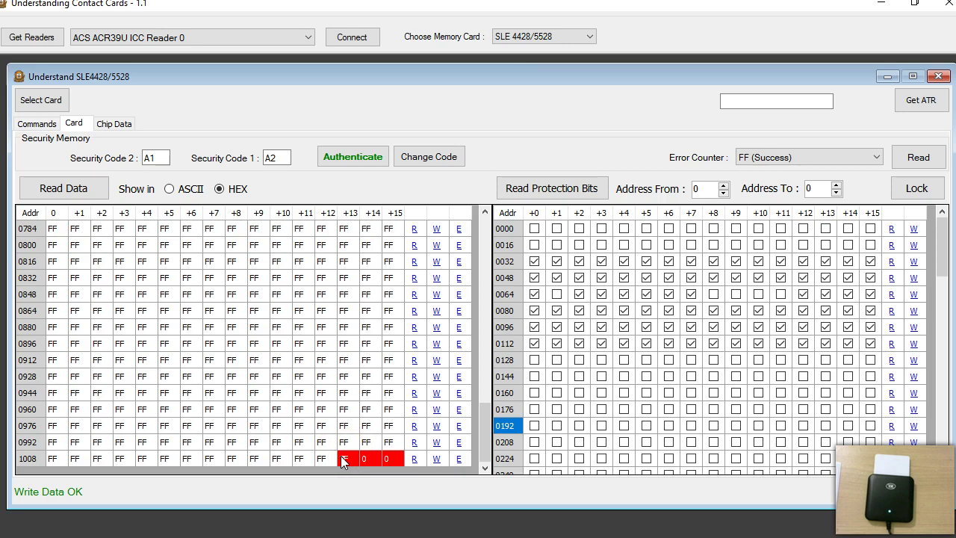
left_click_drag(487, 430, 484, 214)
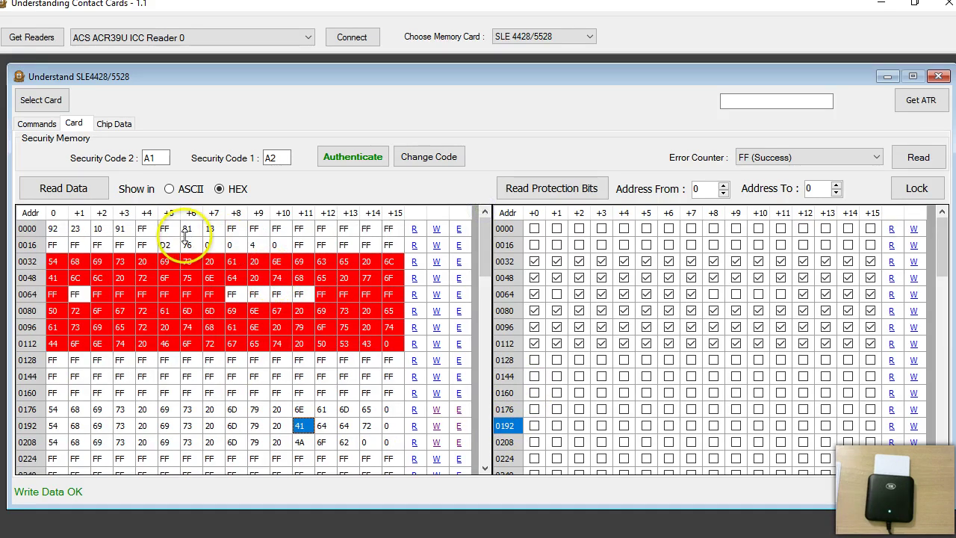
Enter a different security code in both code fields and authenticate repeatedly on the already authenticated card.
double_click(169, 159)
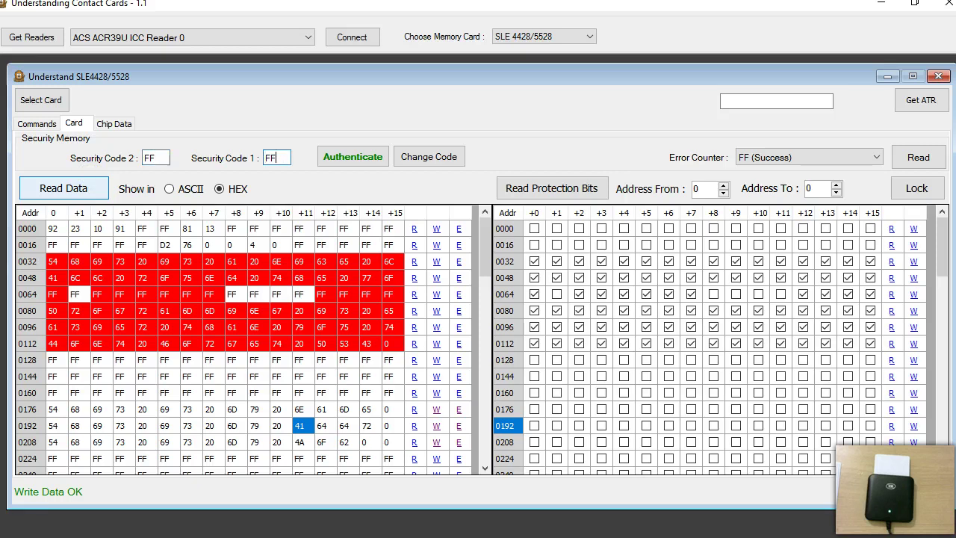
left_click(349, 153)
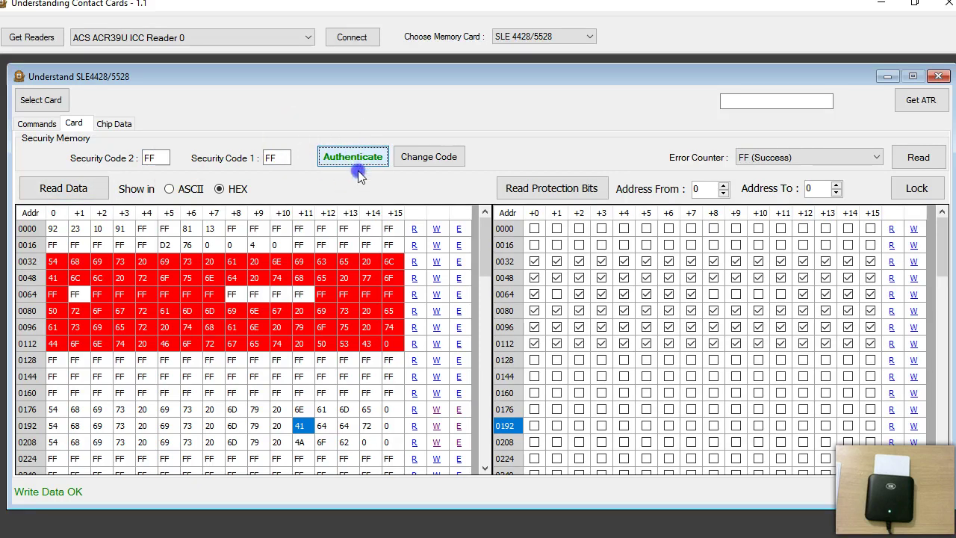
left_click(353, 162)
left_click(351, 163)
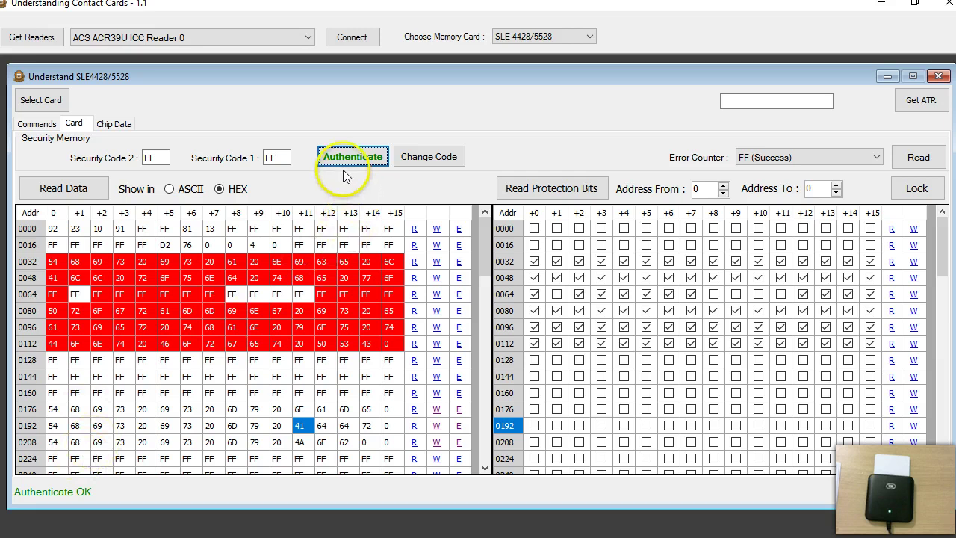
left_click_drag(165, 153, 158, 158)
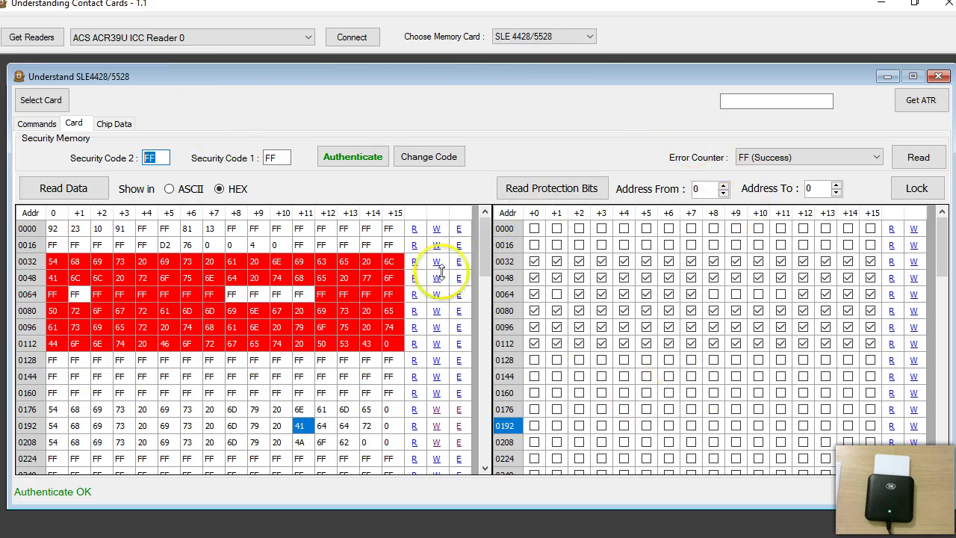
left_click(356, 160)
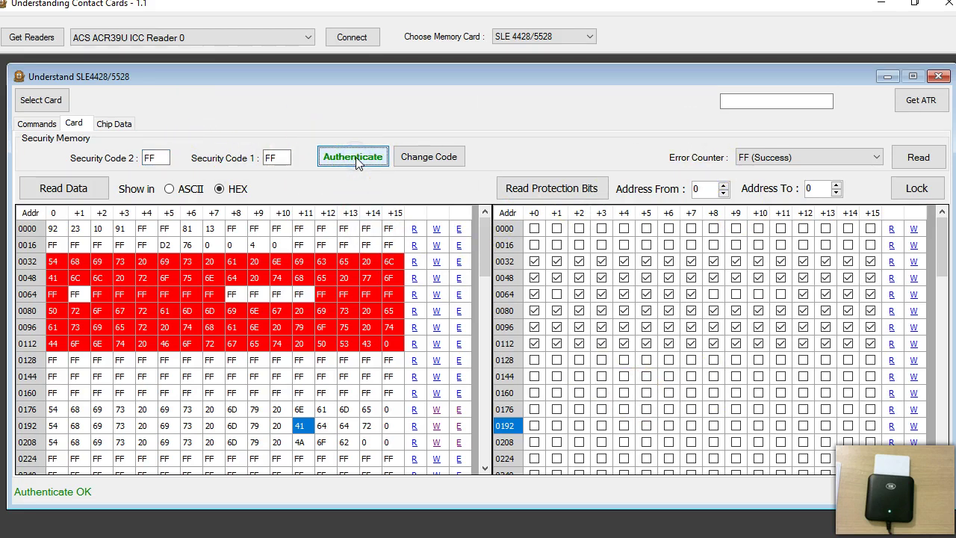
left_click(340, 155)
Close the card session, reconnect to the SLE 4428/5528 card through ACS ACR39U ICC Reader 0, and reread its memory data.
left_click(937, 78)
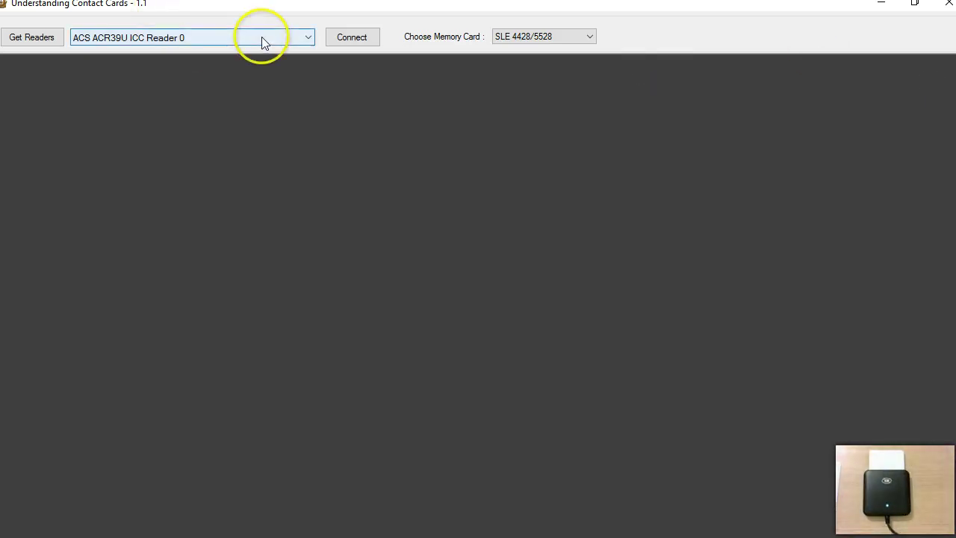
left_click(348, 39)
left_click(45, 101)
left_click(80, 193)
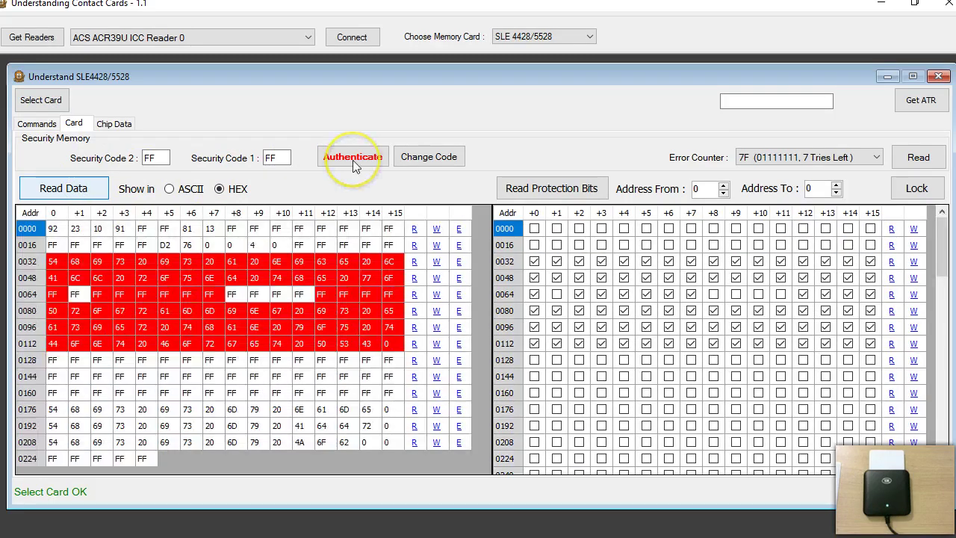
Authenticate repeatedly with the wrong security code until no tries are left, and check the error counter.
left_click_drag(160, 159, 98, 166)
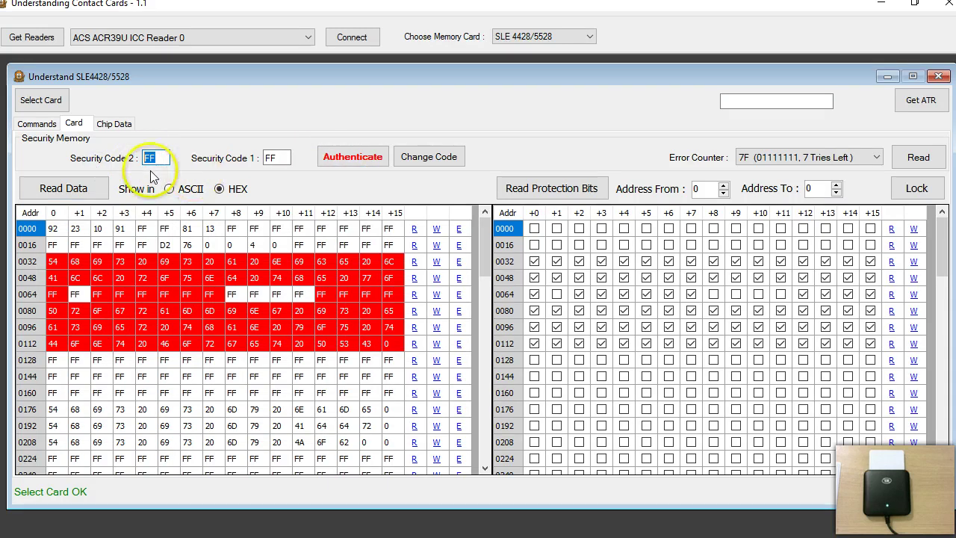
left_click(349, 159)
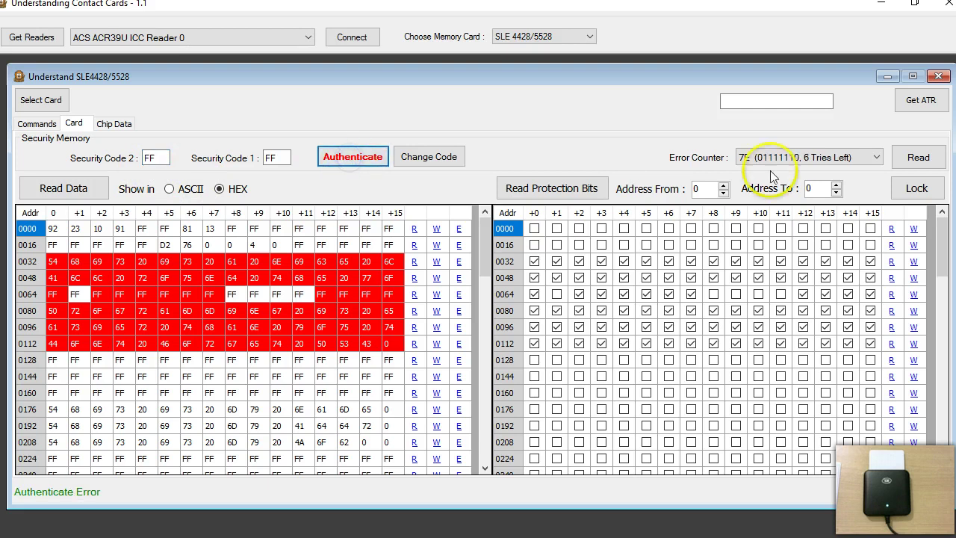
left_click(371, 157)
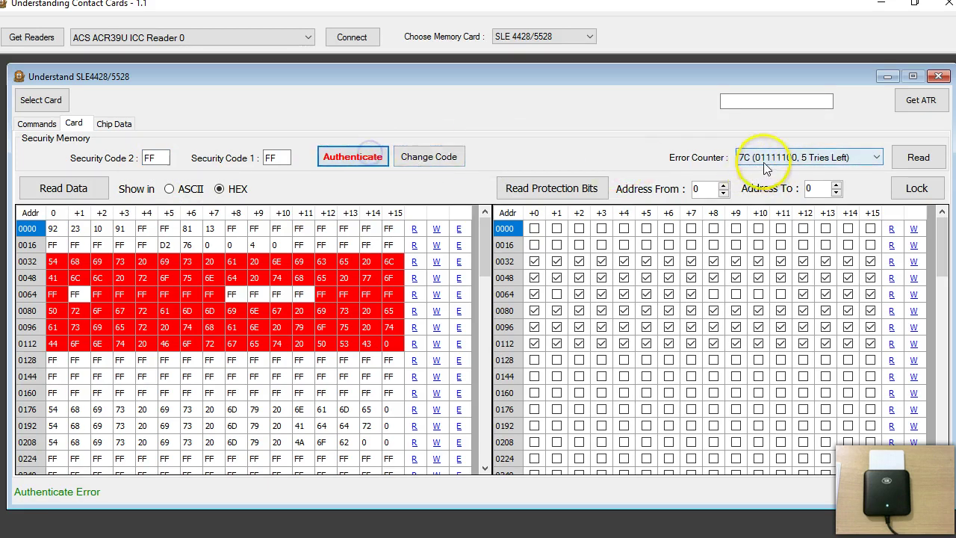
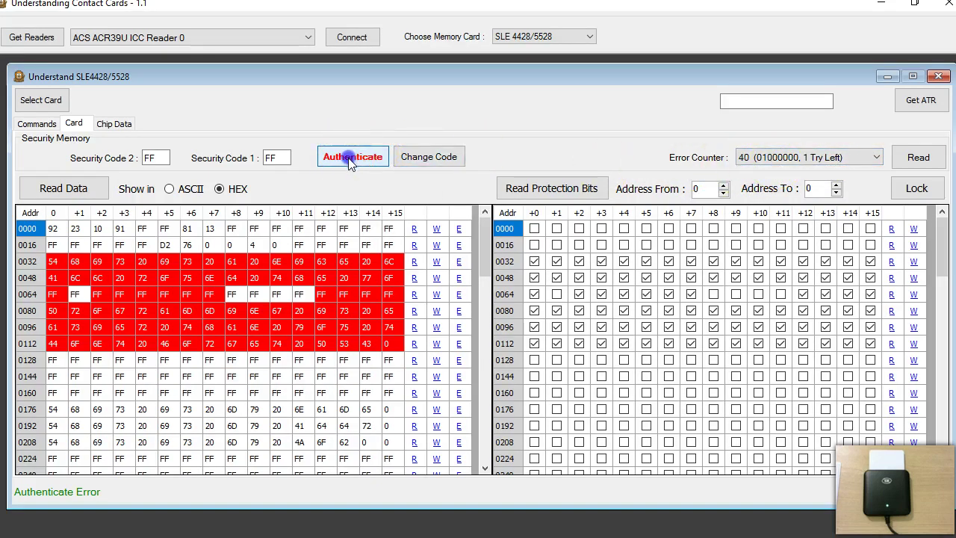
left_click(376, 160)
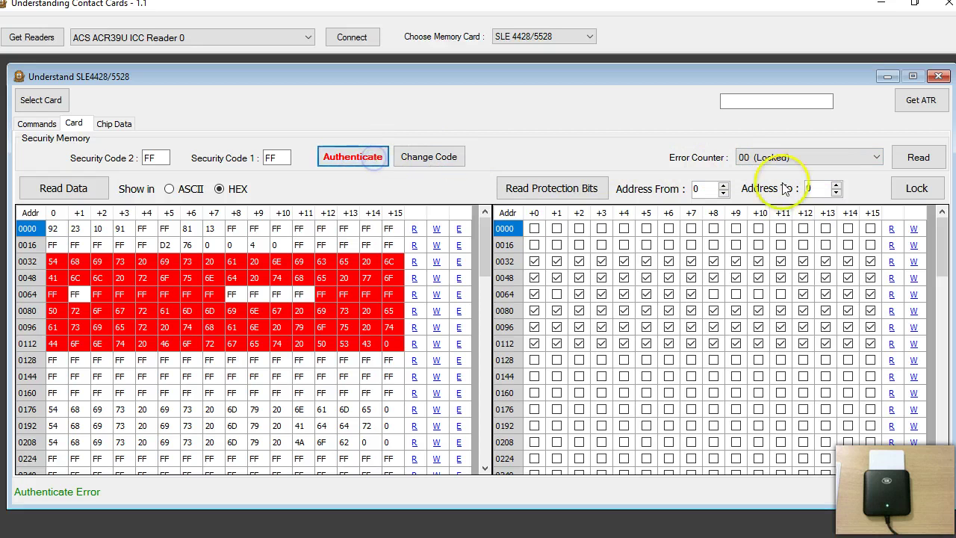
left_click(878, 160)
left_click(878, 158)
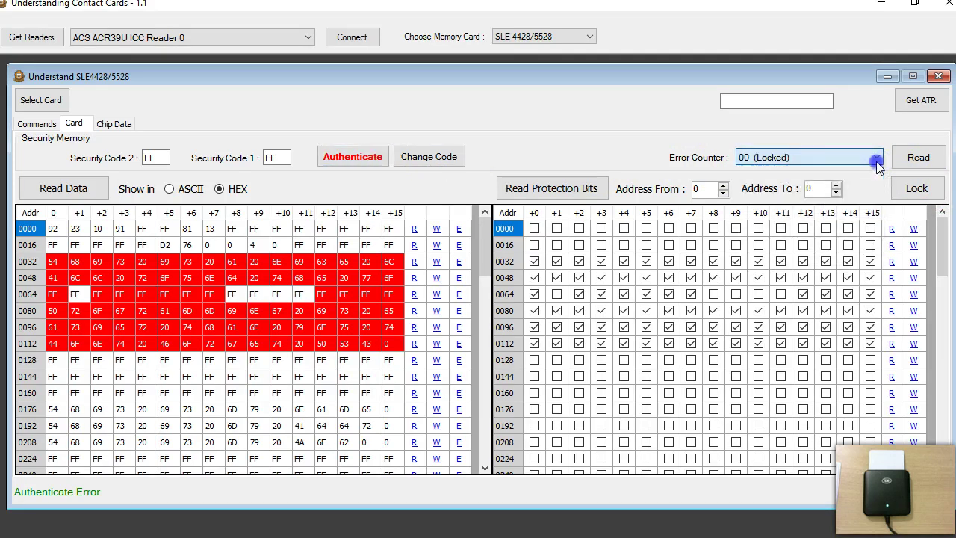
Enter the card's correct two-byte security code and try to authenticate on the locked card.
left_click_drag(482, 258, 491, 469)
left_click(163, 154)
double_click(163, 155)
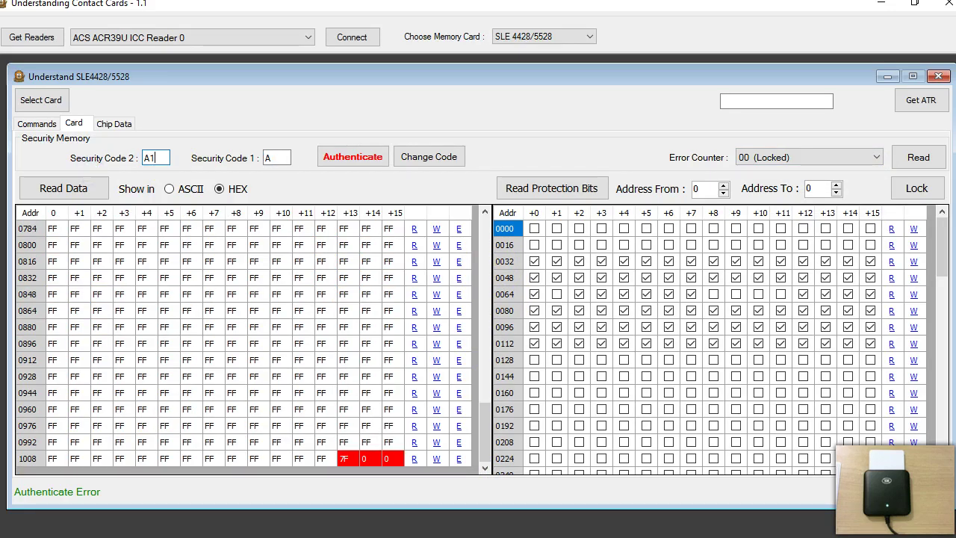
left_click(348, 157)
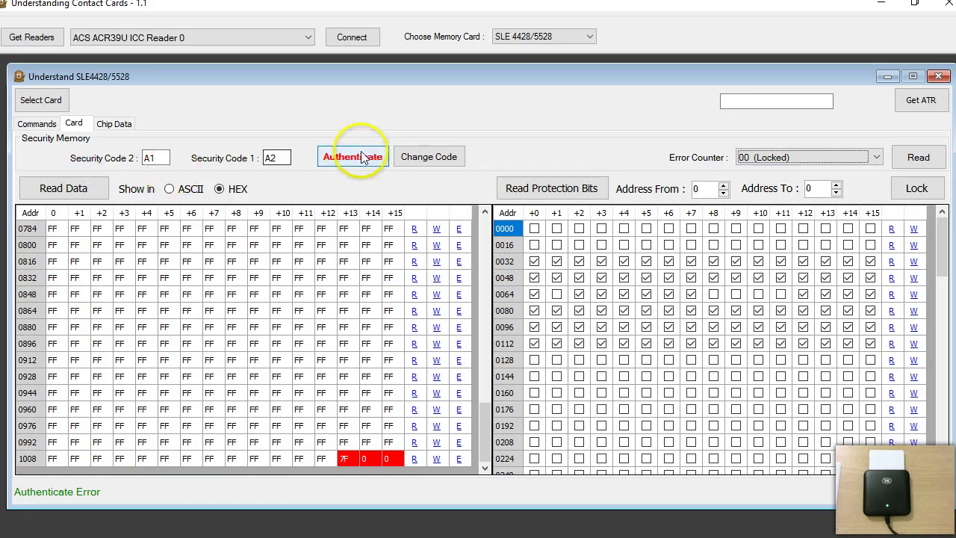
left_click(160, 157)
left_click(334, 166)
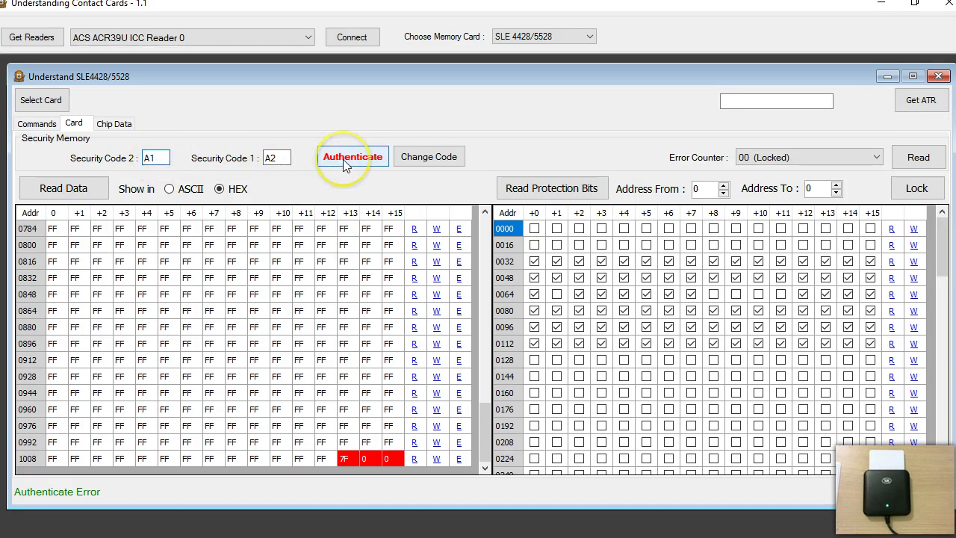
left_click(343, 161)
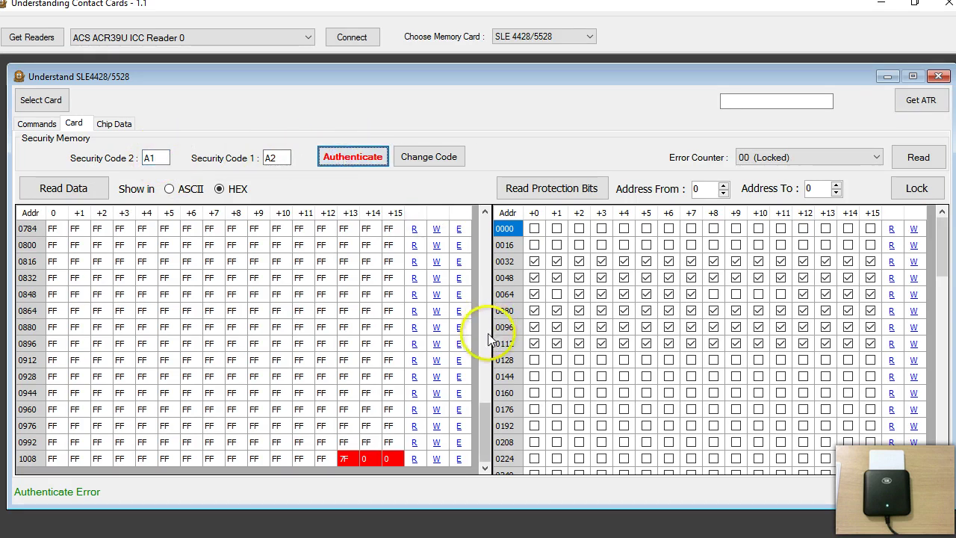
Examine the locked card's memory contents from the protected upper rows down to the last bytes of row 1008.
left_click_drag(488, 436, 489, 207)
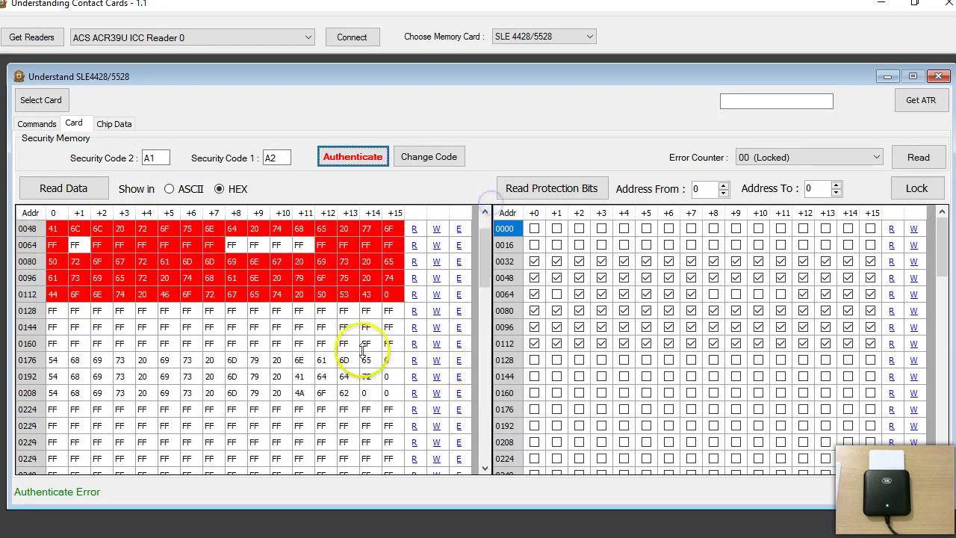
scroll(364, 350, "down", 2)
scroll(362, 350, "down", 12)
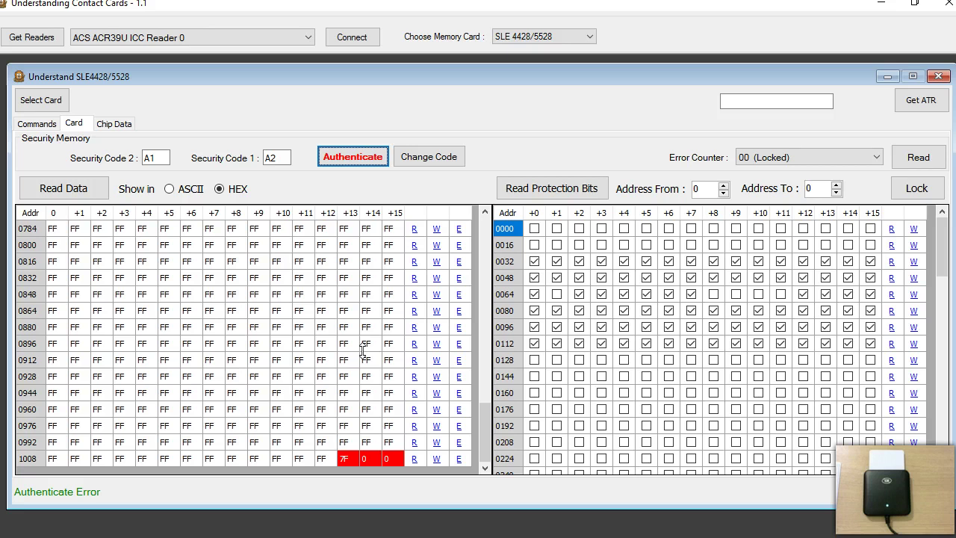
left_click(257, 451)
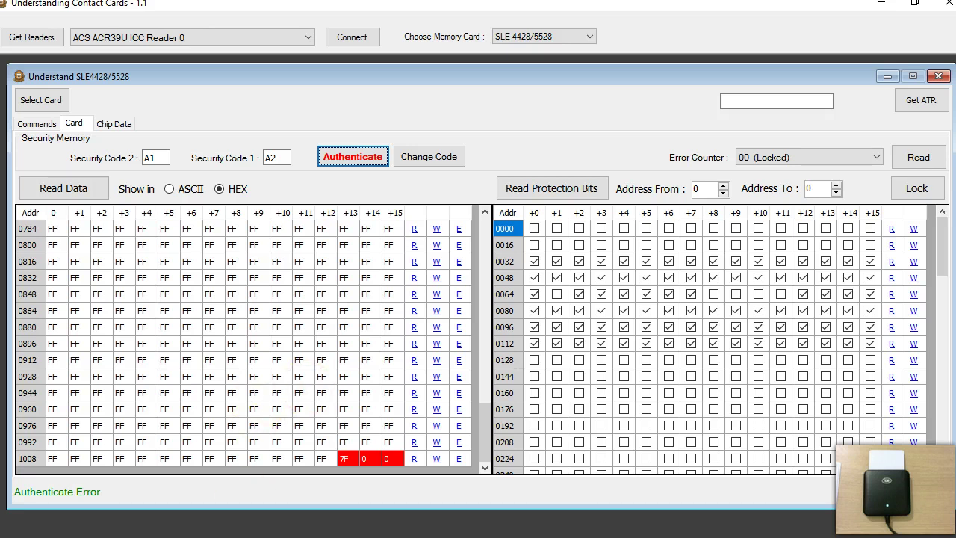